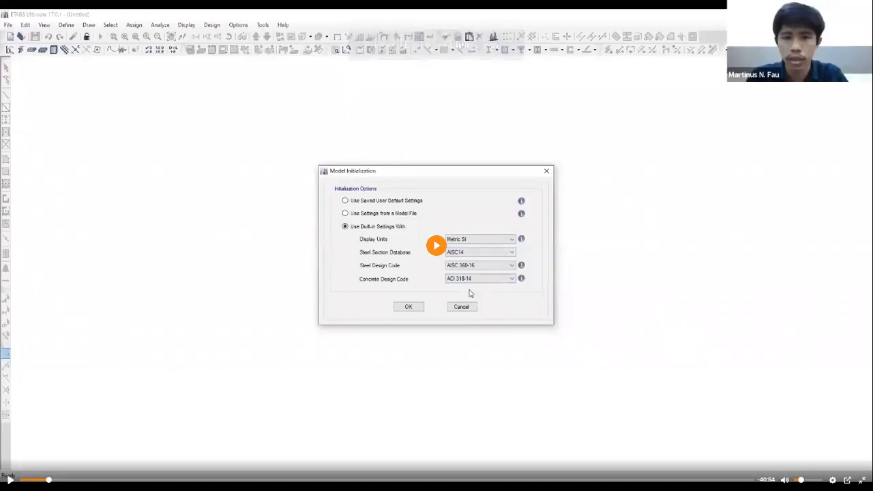
key(Escape)
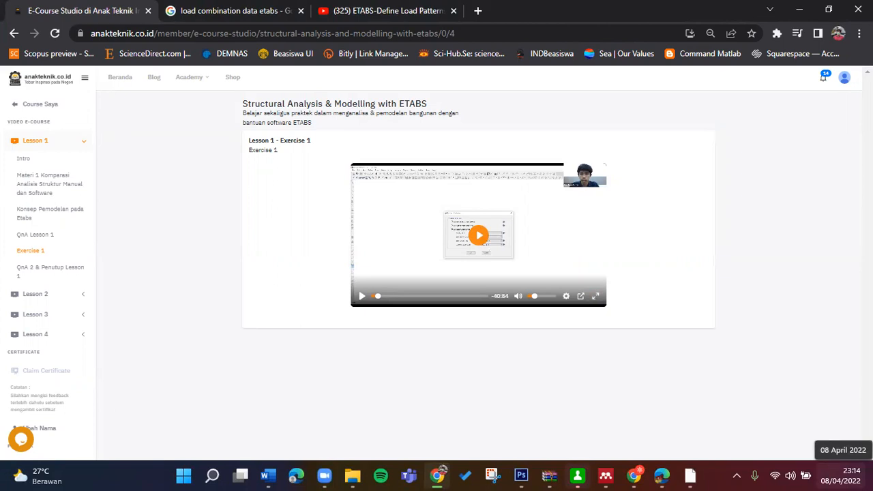
click(690, 476)
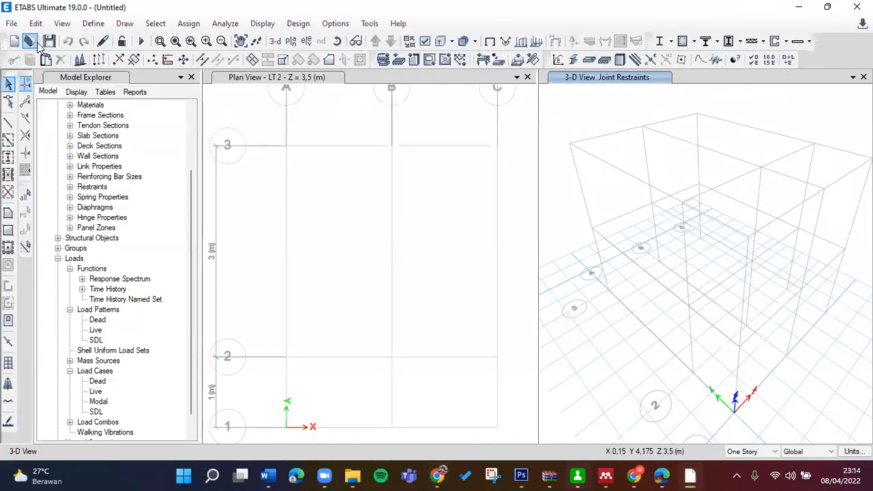
click(9, 24)
click(41, 40)
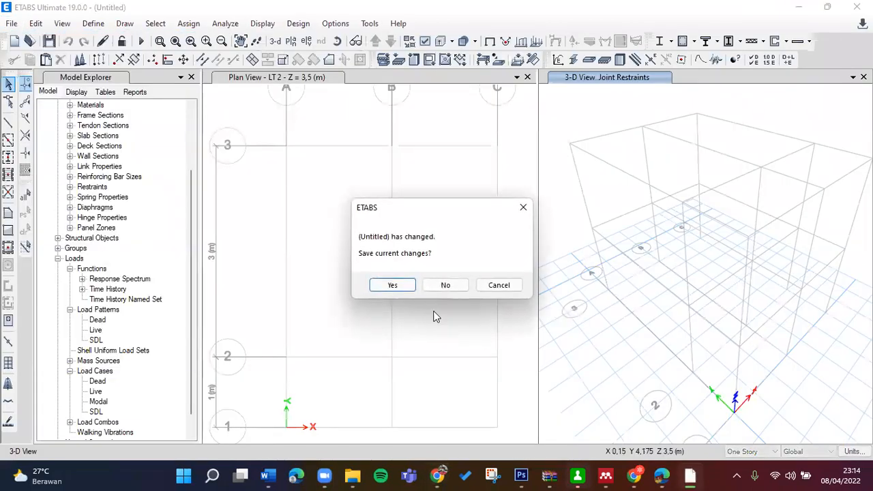
click(428, 287)
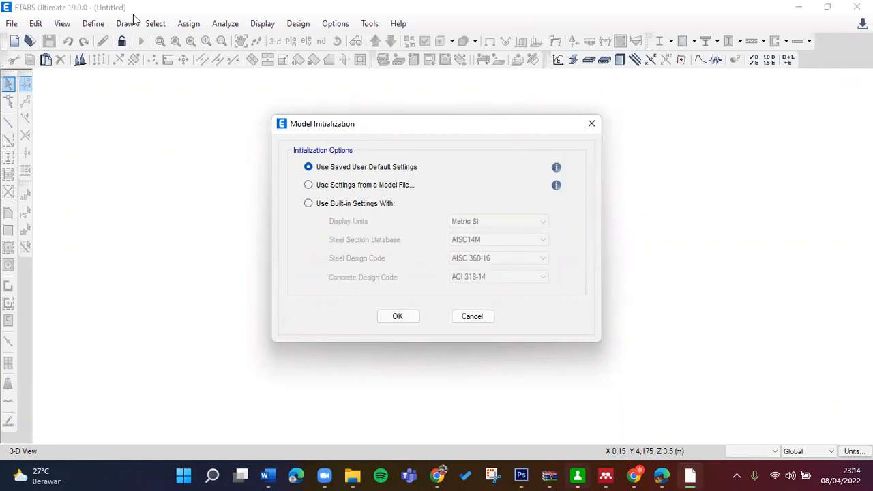
key(Escape)
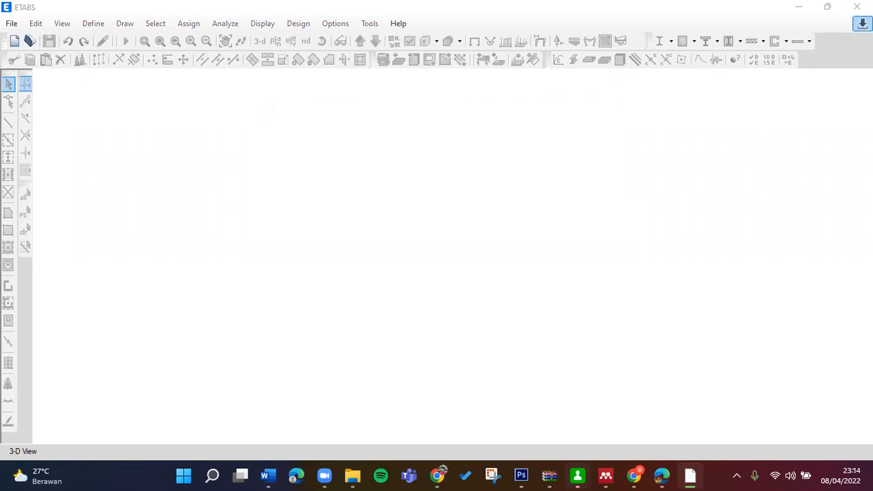
Step: Find ETABS 19 through the system search, launch it and bring its window to the front
click(211, 476)
text(etabs)
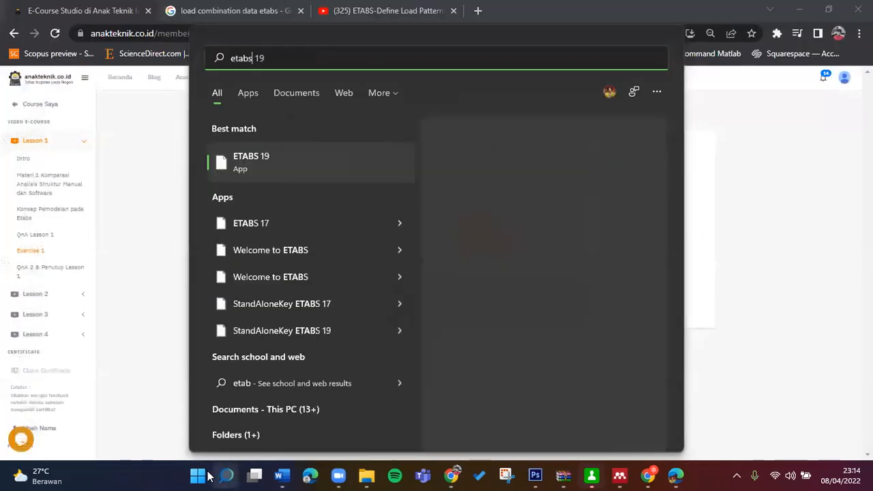
text( 19)
key(Return)
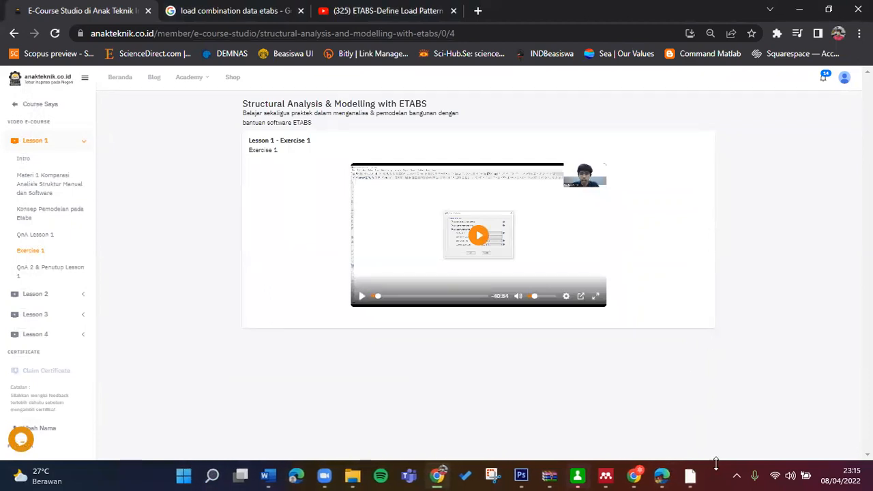
click(681, 476)
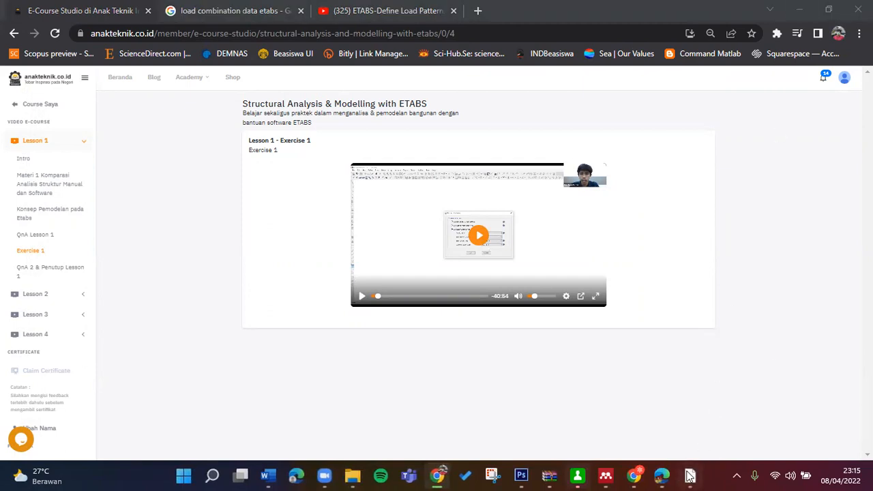
click(690, 475)
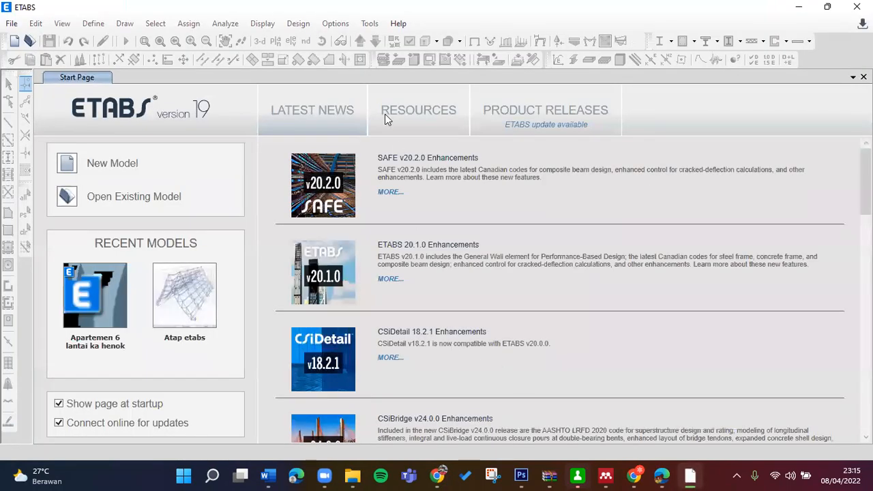
Step: Start a new model from the start page and select built-in settings for its initialization
scroll(423, 219, down, 3)
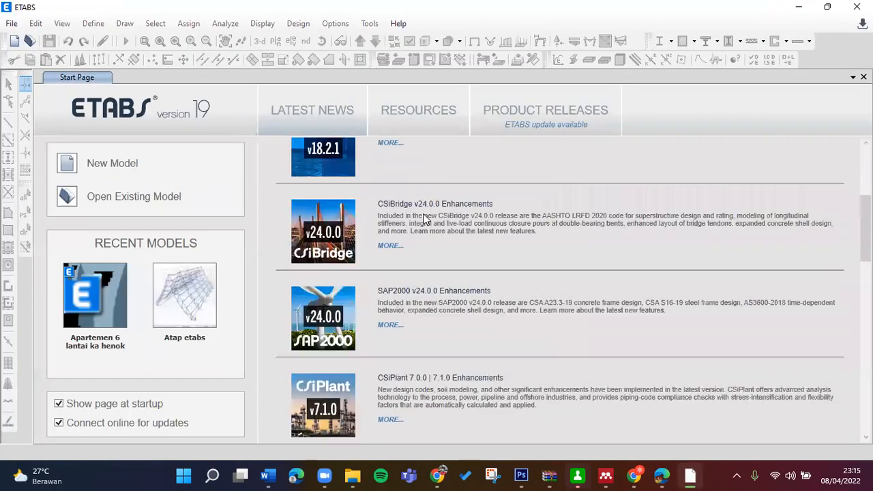
scroll(424, 218, down, 1)
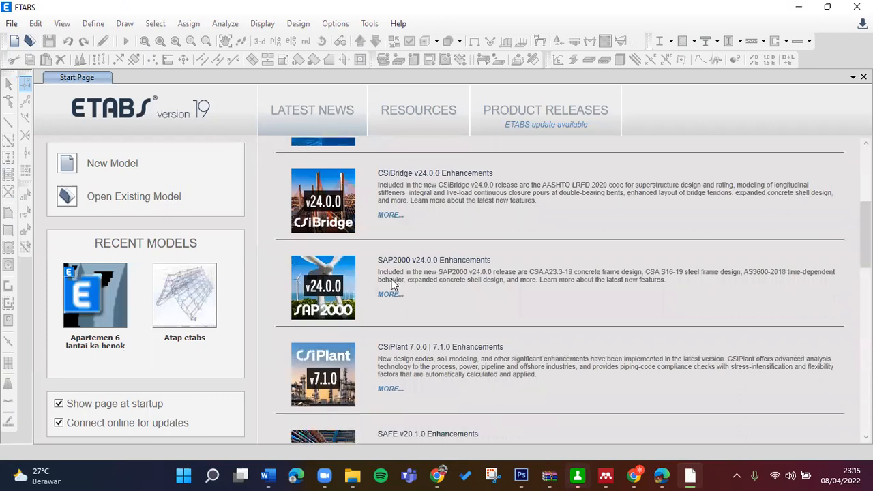
scroll(331, 315, up, 3)
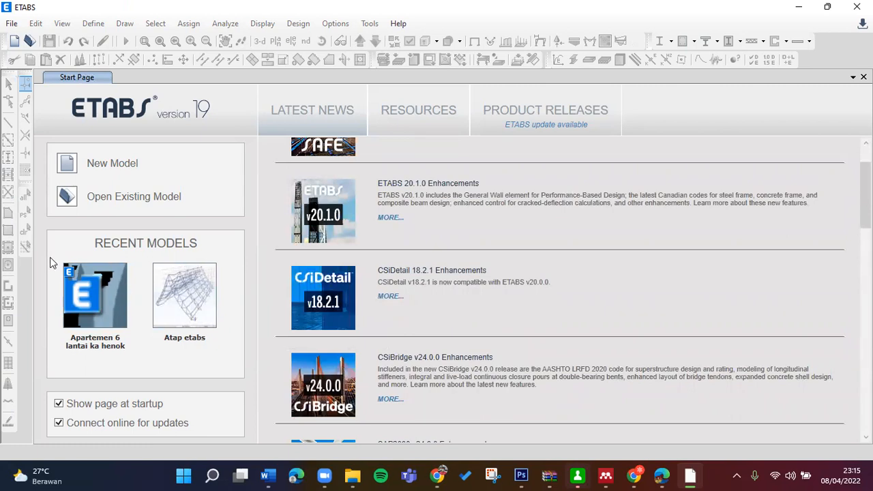
click(69, 165)
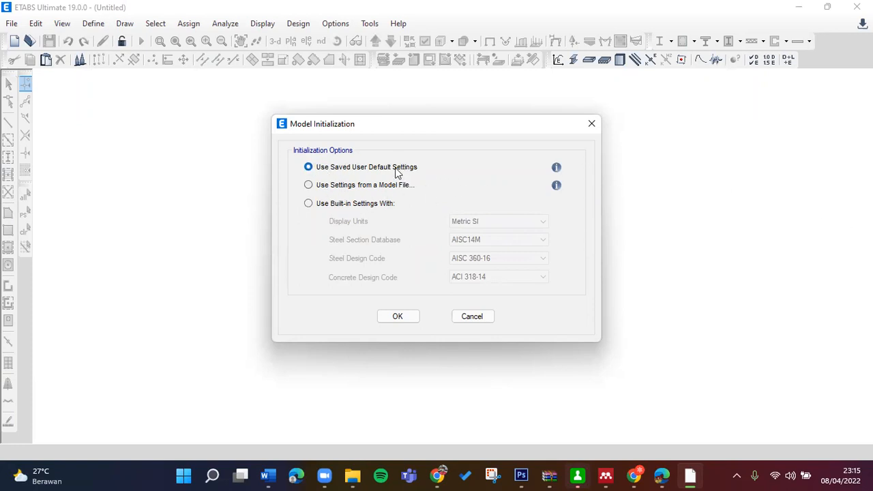
mouse_move(556, 167)
mouse_move(556, 185)
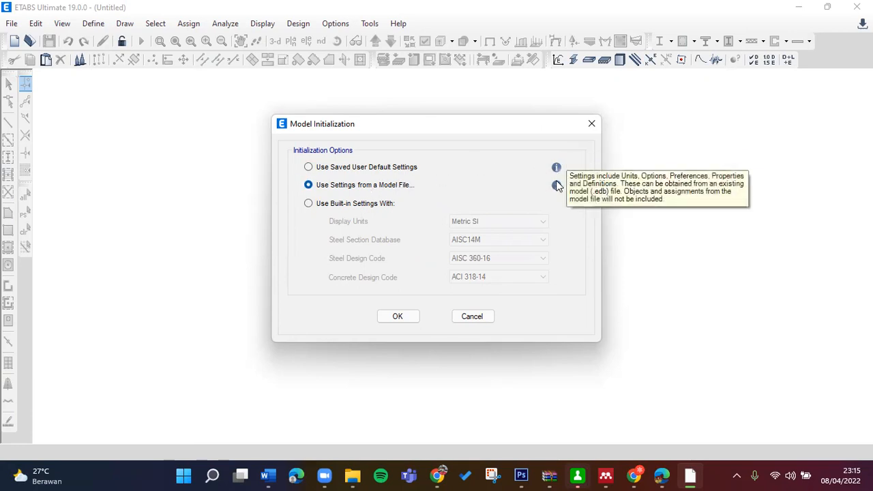
click(364, 204)
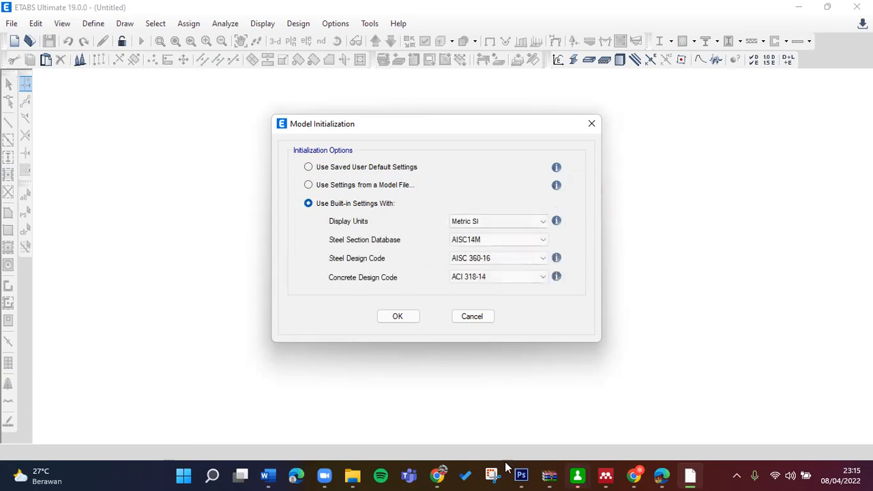
Step: Check the exercise video in Chrome, and in ETABS set the steel section database to AISC14 and keep concrete design code ACI 318-14
click(439, 476)
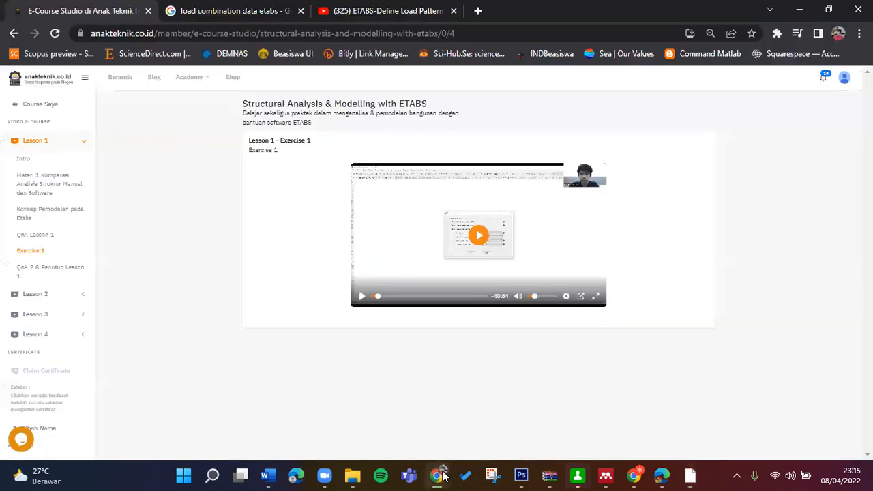
click(596, 297)
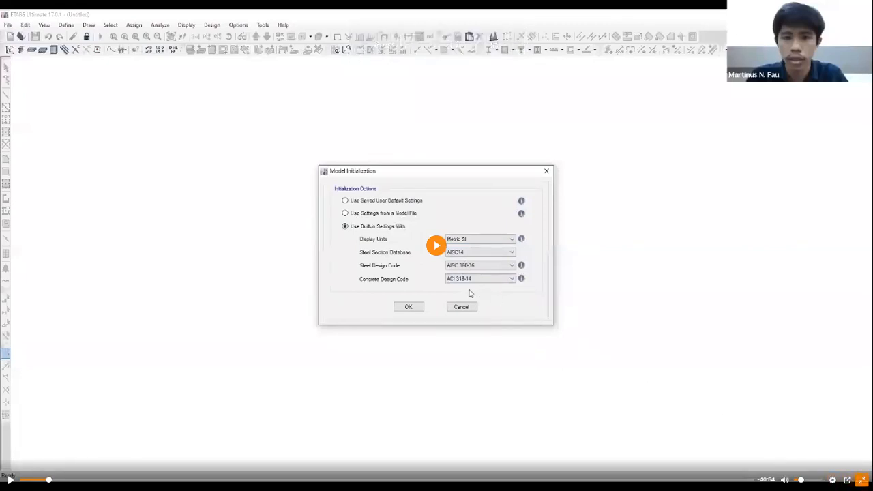
click(861, 480)
click(690, 476)
click(500, 239)
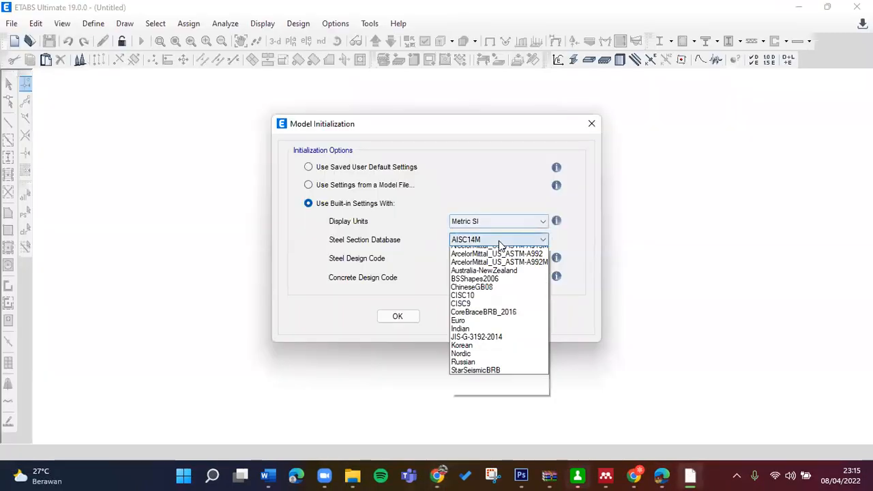
click(493, 255)
click(484, 277)
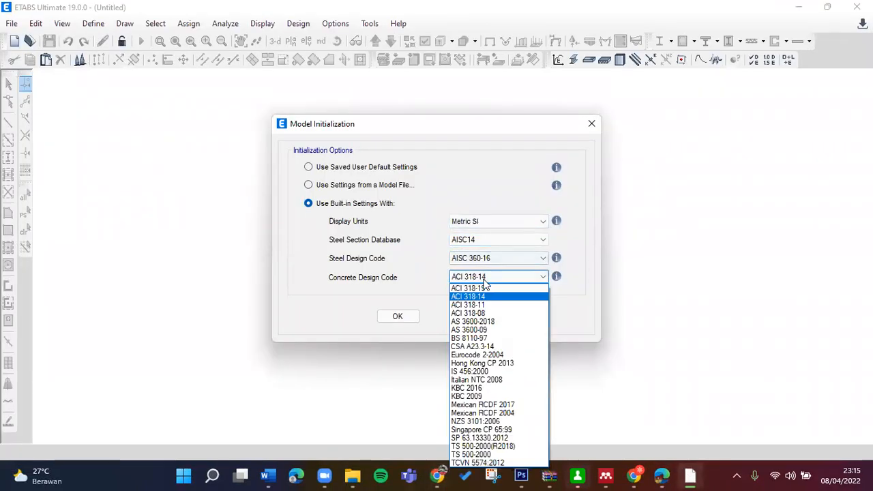
click(477, 297)
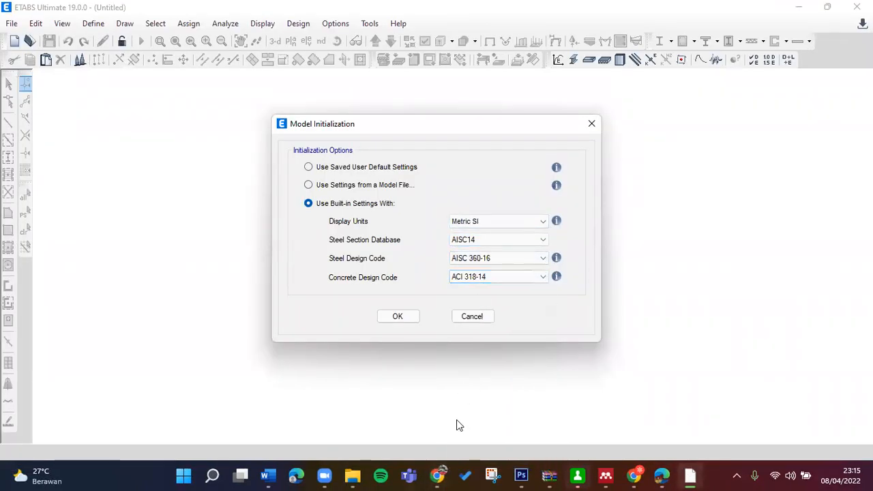
Step: Compare the initialization settings with the exercise video in Chrome once more and confirm them in ETABS
click(442, 476)
click(595, 298)
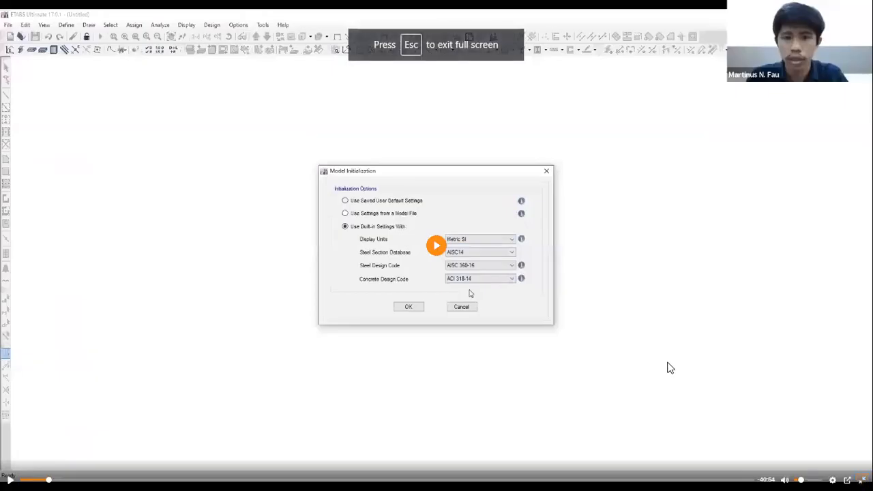
key(Escape)
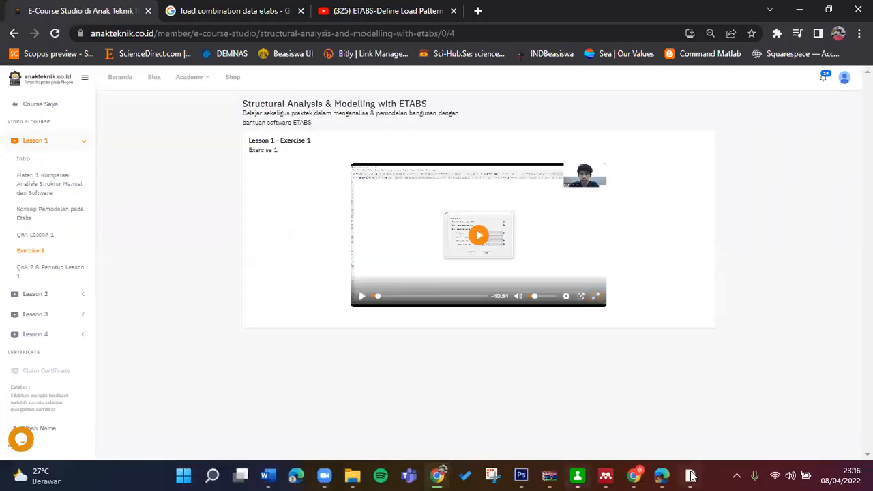
click(691, 476)
click(403, 317)
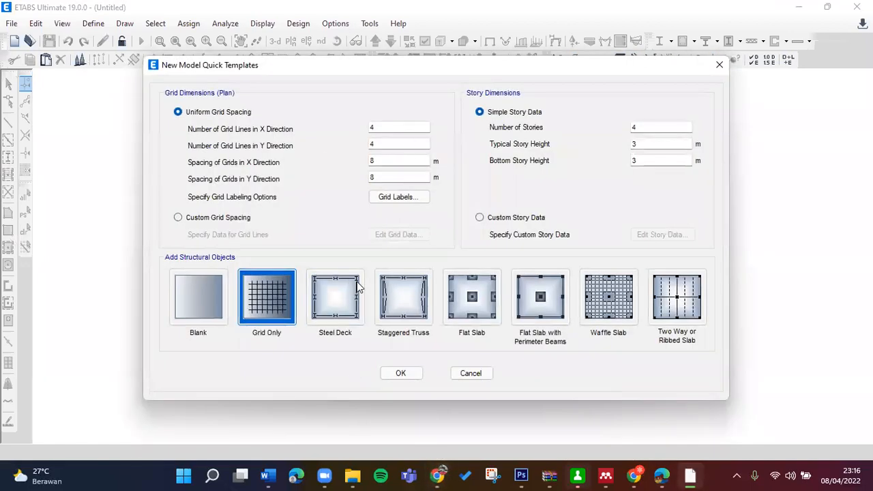
Step: Switch to the exercise video in Chrome and seek to the part showing the New Model Quick Templates settings
click(438, 475)
click(591, 297)
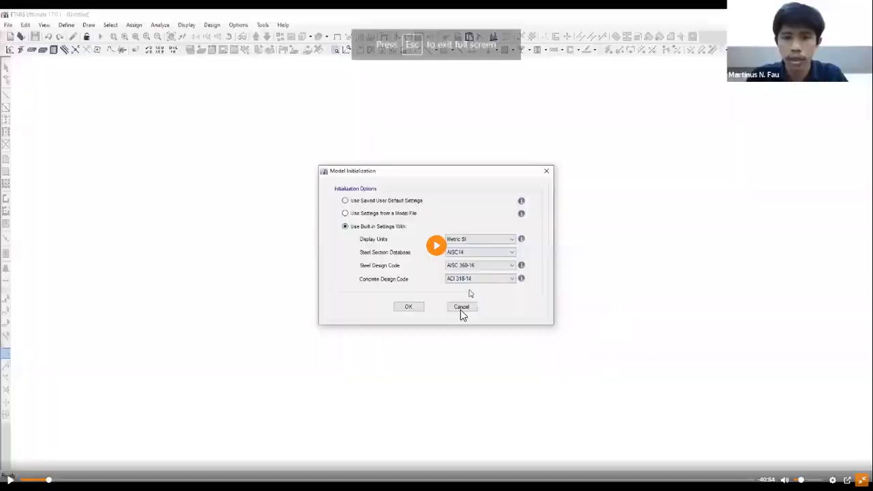
click(56, 479)
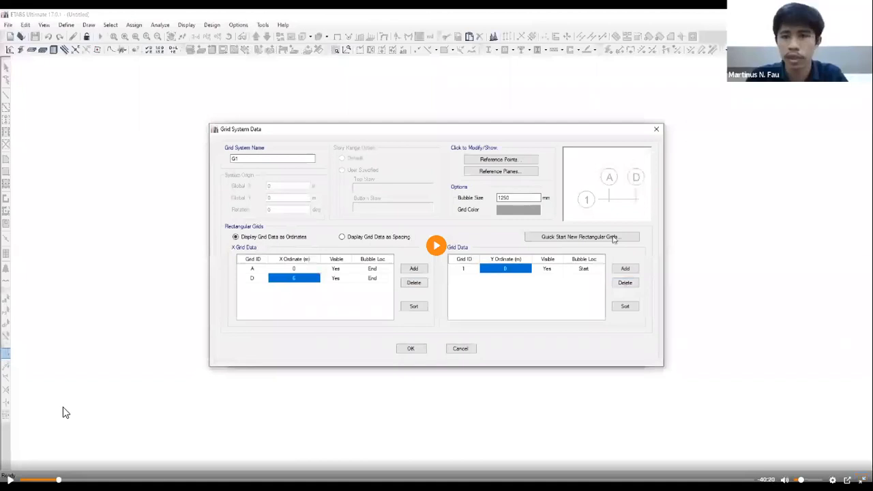
key(Left)
key(Left)
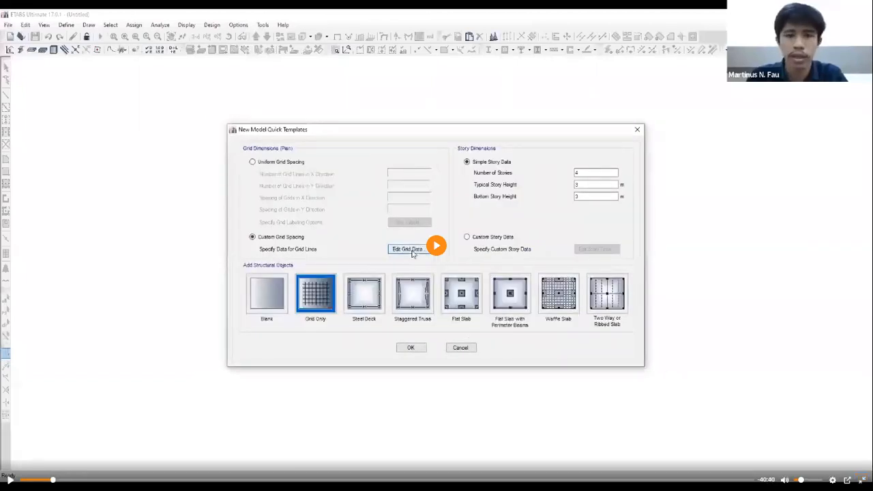
Step: Switch to ETABS, choose Custom Grid Spacing for the new model and open its grid data for editing
click(862, 480)
click(689, 475)
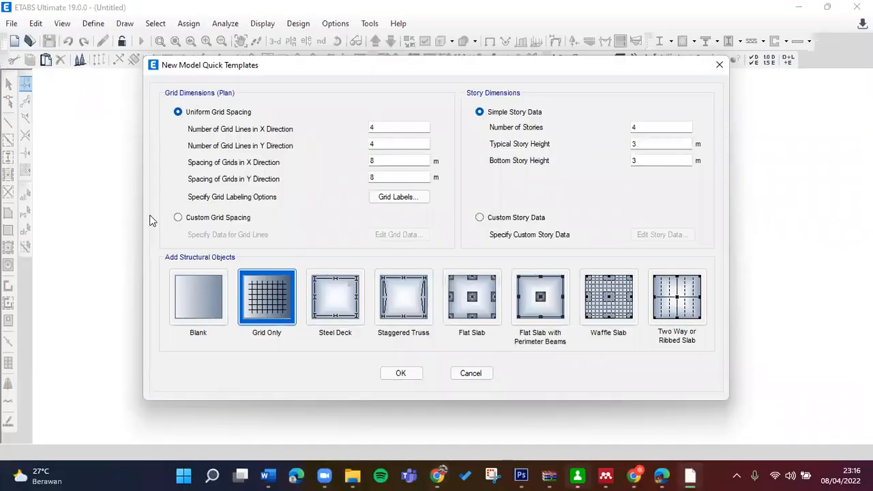
click(207, 219)
click(375, 237)
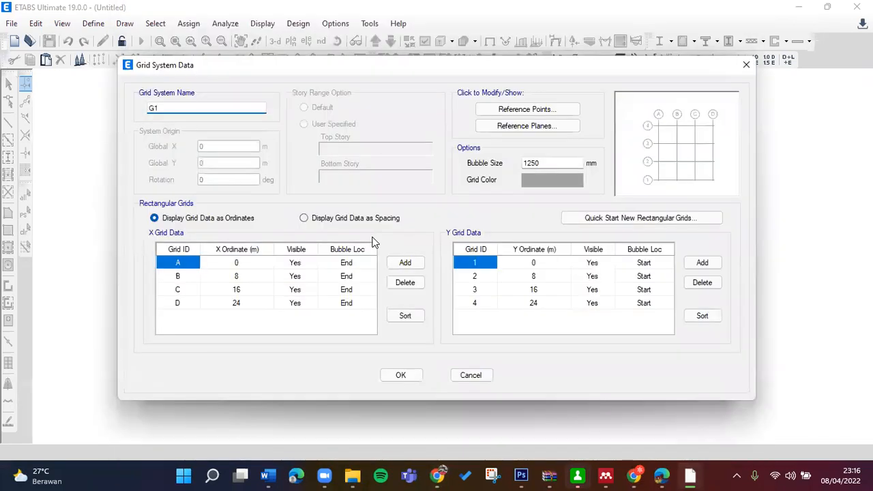
Step: Look up the Grid System Data entries in the exercise video in Chrome and return to ETABS
click(438, 476)
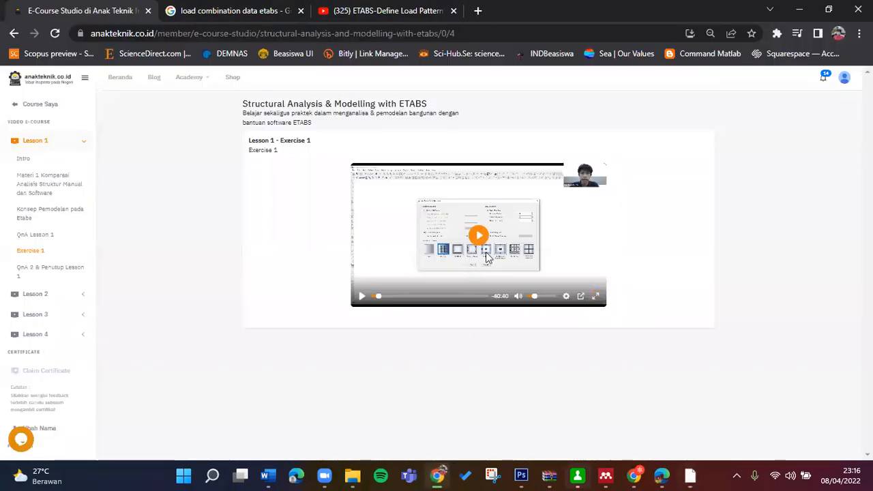
click(595, 296)
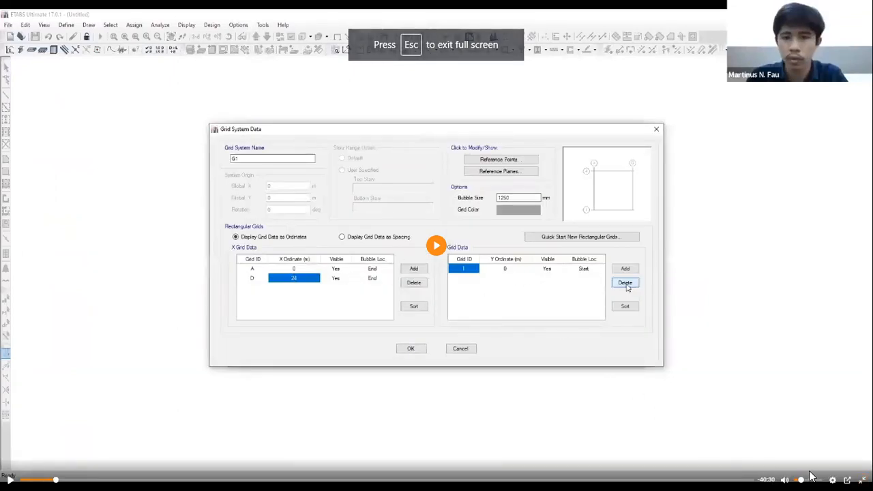
key(Escape)
click(691, 475)
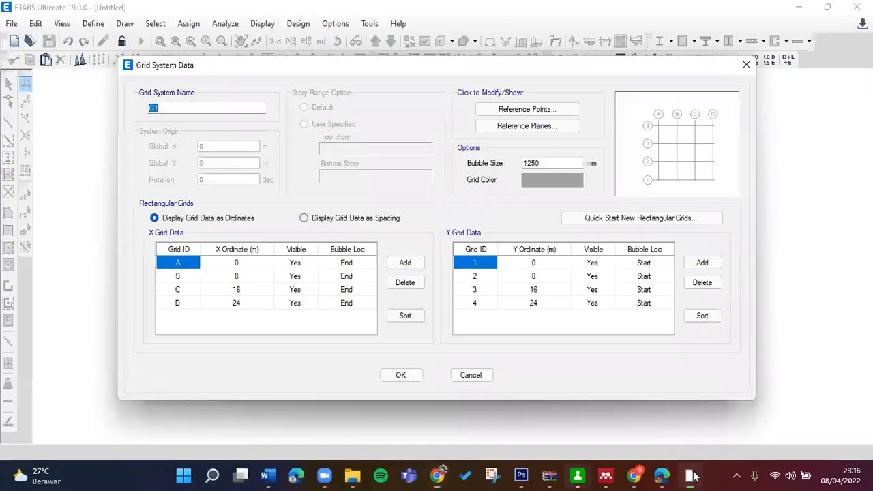
Step: Delete X grid lines C and D and set the X ordinate of grid line B to 24 m
click(177, 289)
click(406, 283)
click(405, 282)
click(246, 275)
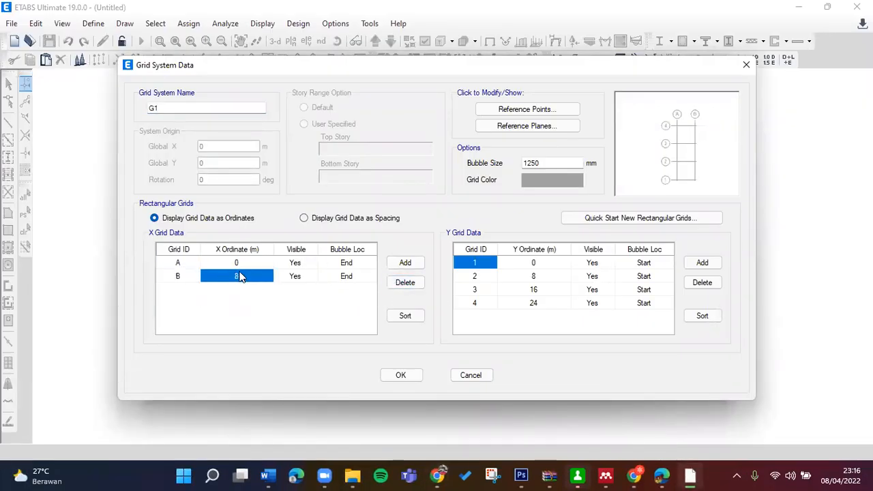
text(24)
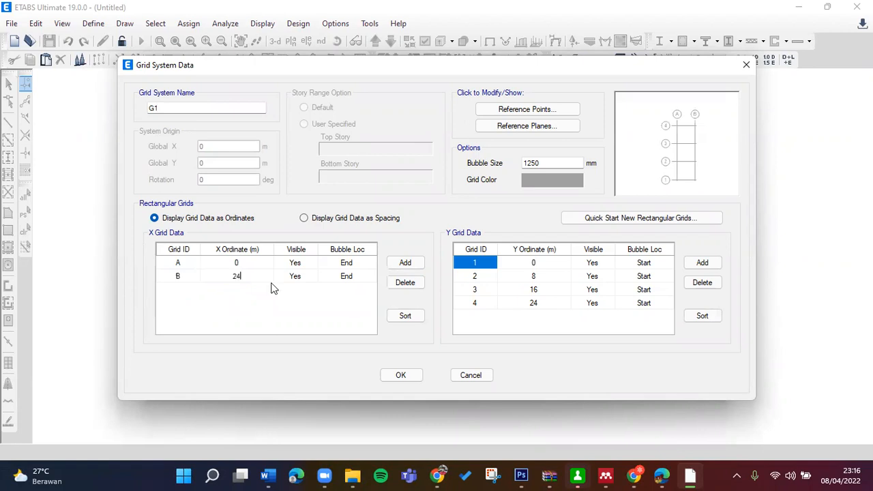
Step: Delete Y grid lines 2, 3 and 4 so that only grid line 1 is kept
click(517, 276)
click(703, 282)
click(703, 282)
click(702, 283)
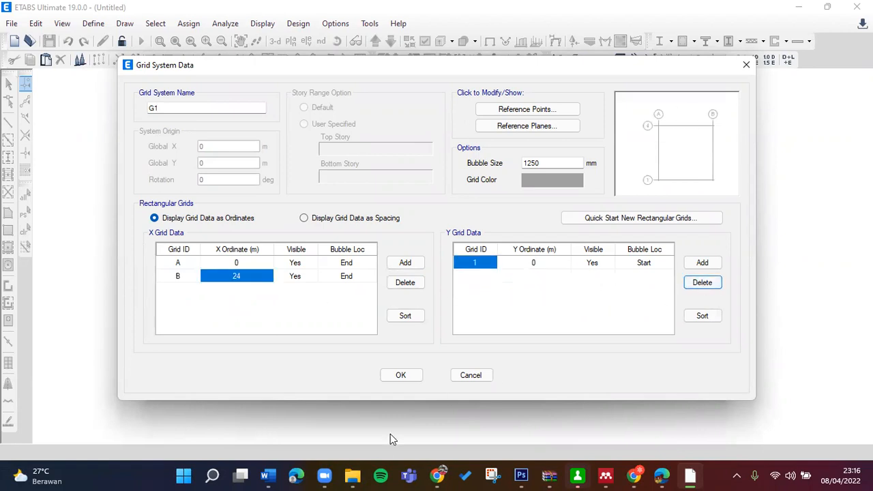
Step: Compare the Grid System Data entries with the exercise video in Chrome and return to the bubble size in ETABS
click(438, 476)
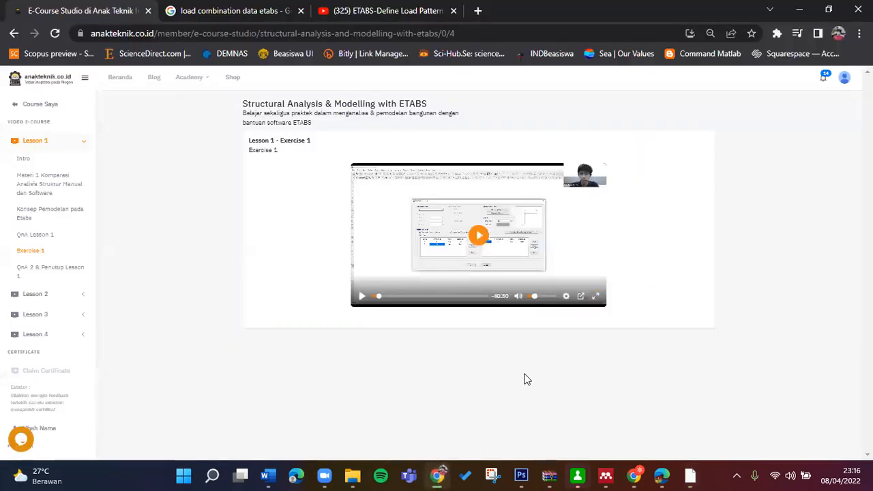
click(596, 295)
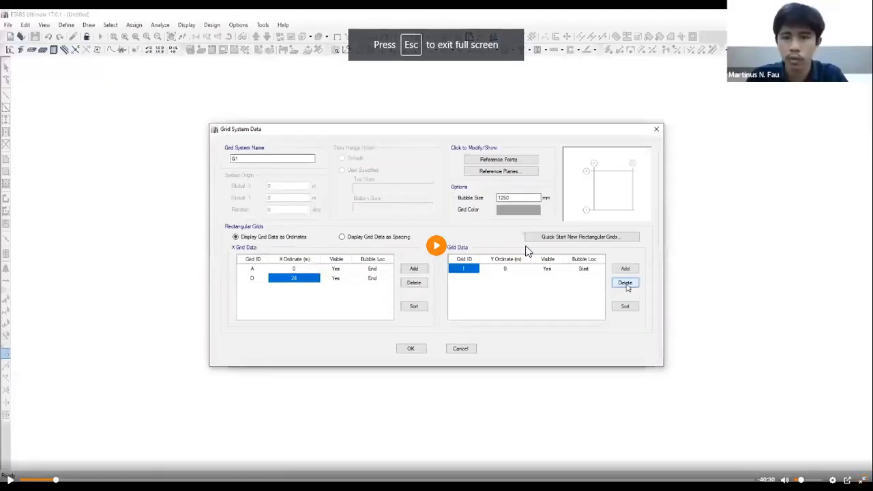
key(Escape)
click(689, 475)
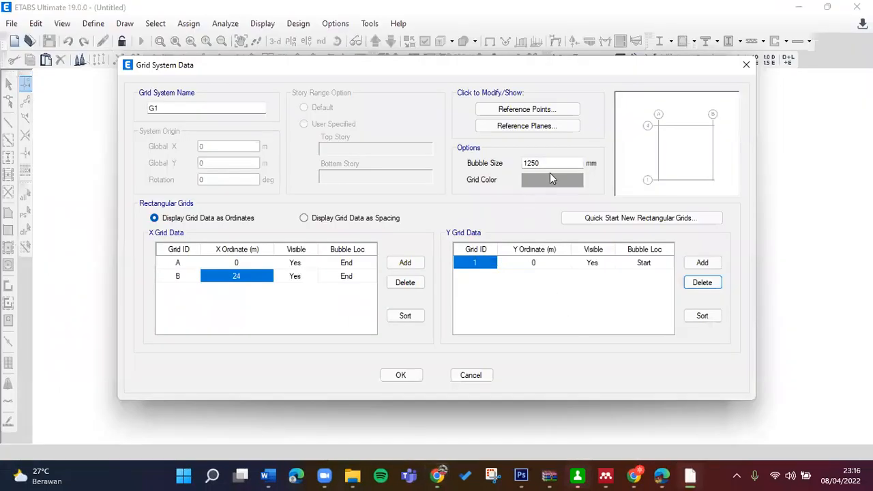
click(556, 163)
Step: Skim ahead in the exercise video in Chrome to the Story Data part and back to the revised grid ordinates
click(439, 475)
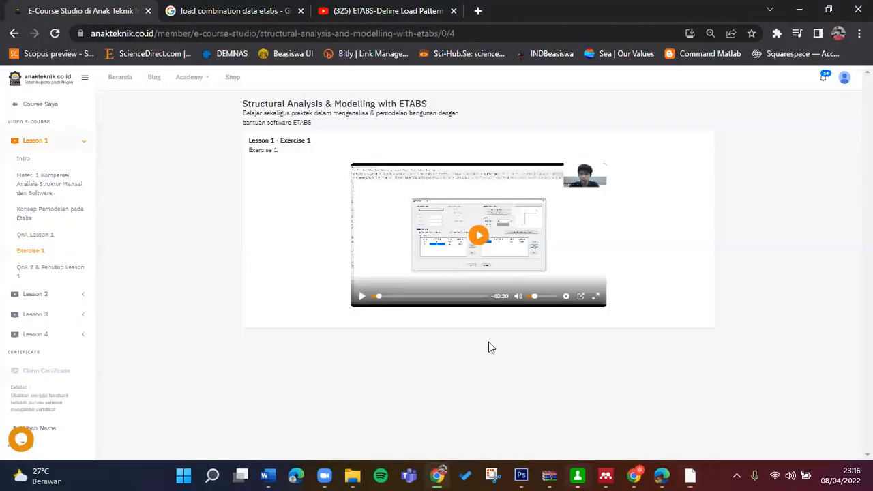
click(596, 295)
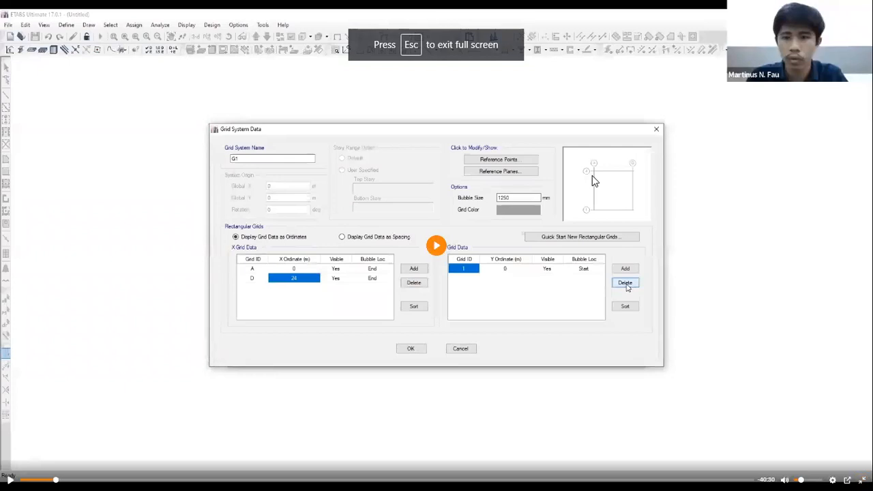
key(Right)
key(Right)
key(Right)
key(Right)
key(Right)
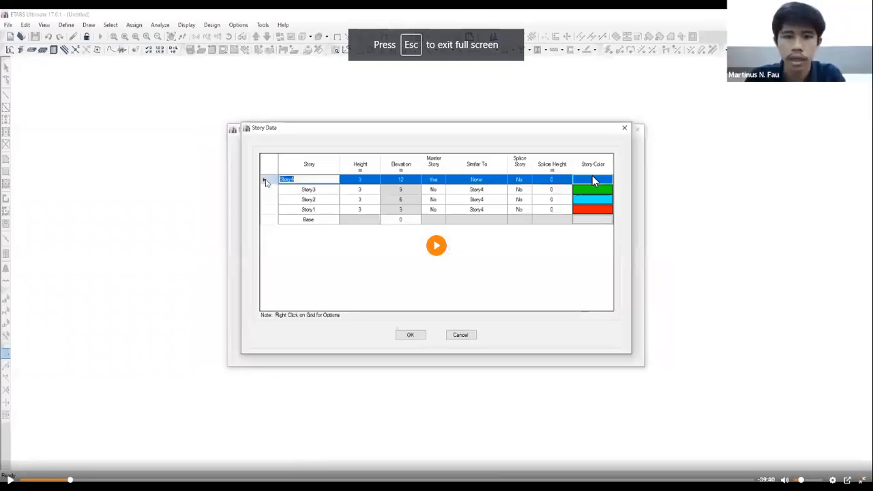
key(Left)
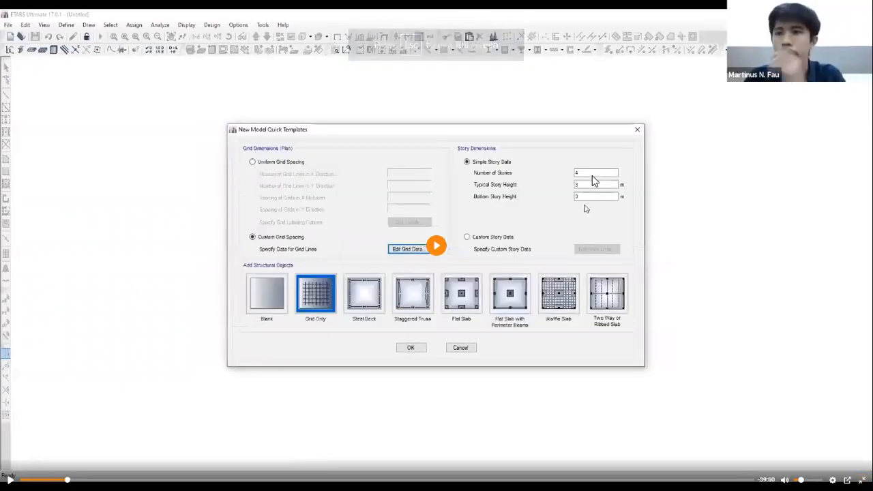
key(Left)
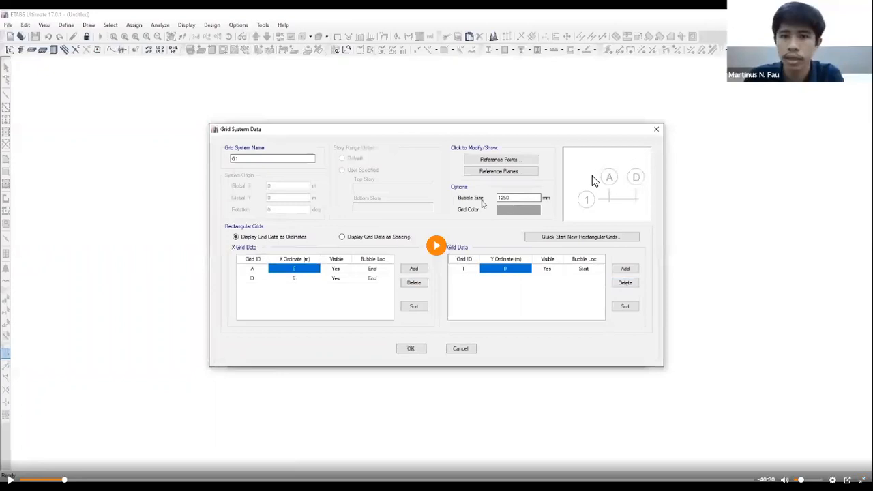
key(Right)
key(Left)
key(Escape)
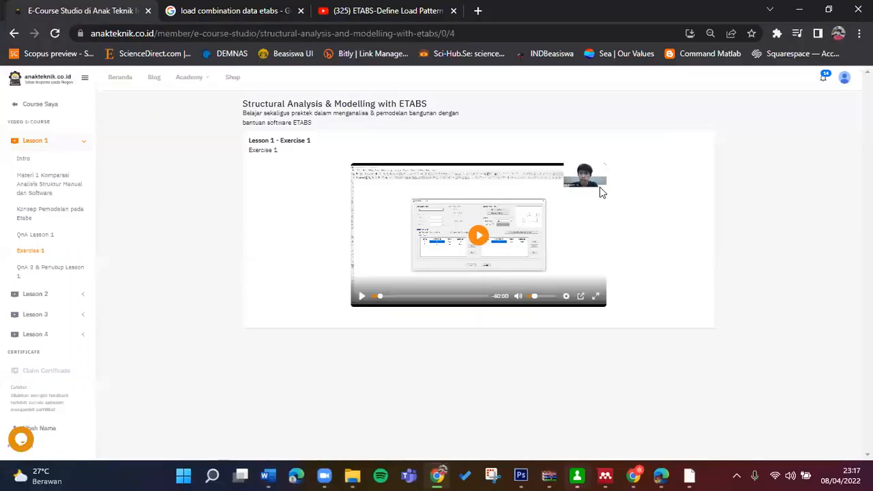
Step: Switch back to ETABS and set the X ordinate of grid line B to 6 m
click(690, 475)
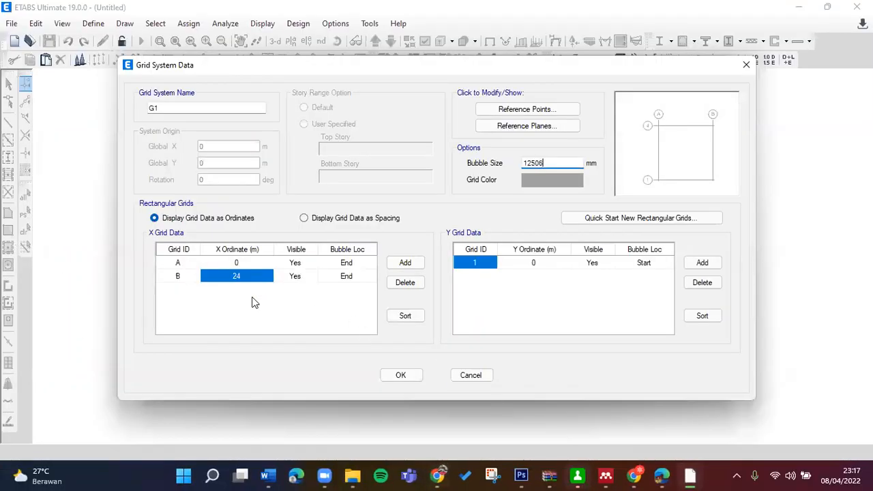
click(249, 280)
text(6)
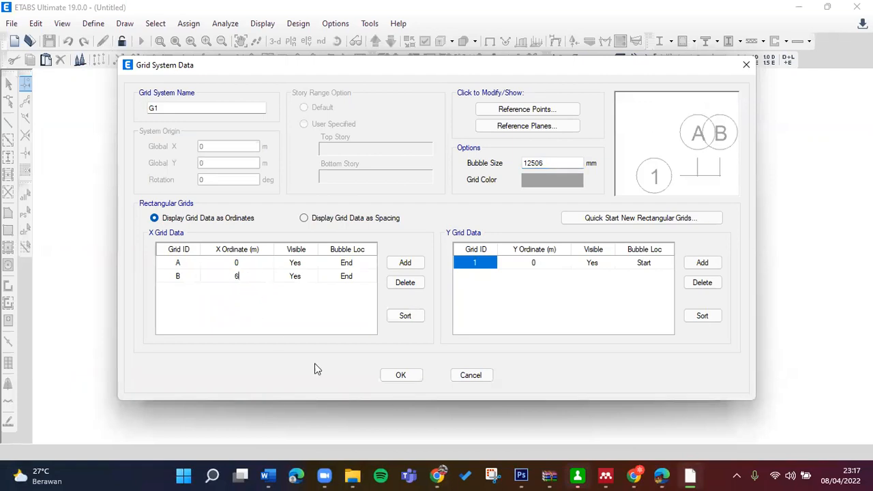
Step: Check the bubble size and grid ordinates in the exercise video in Chrome and return to ETABS
click(438, 475)
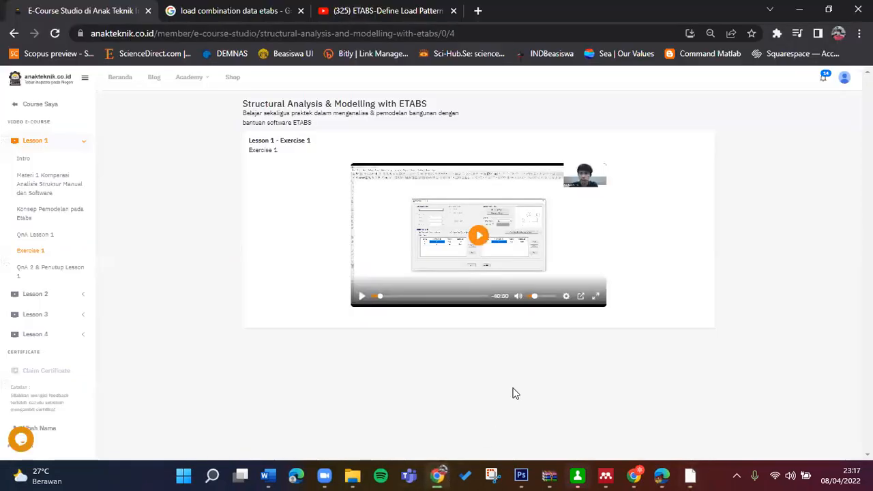
click(590, 298)
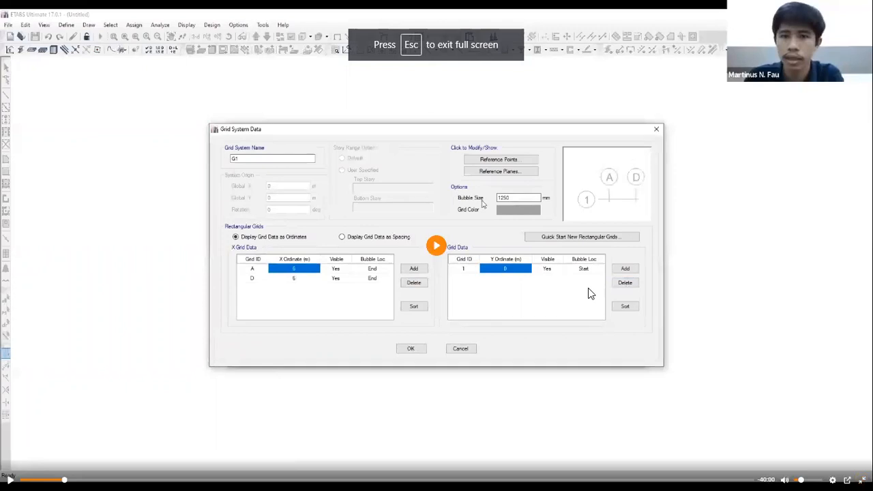
key(Escape)
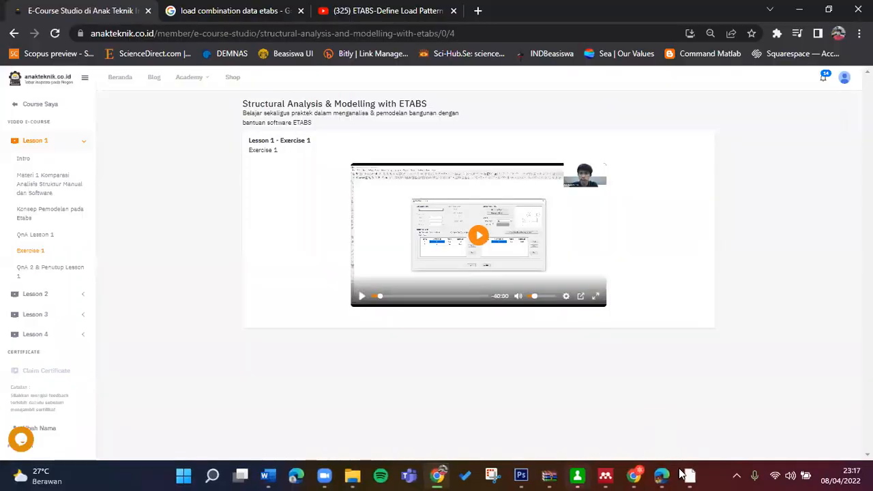
click(689, 475)
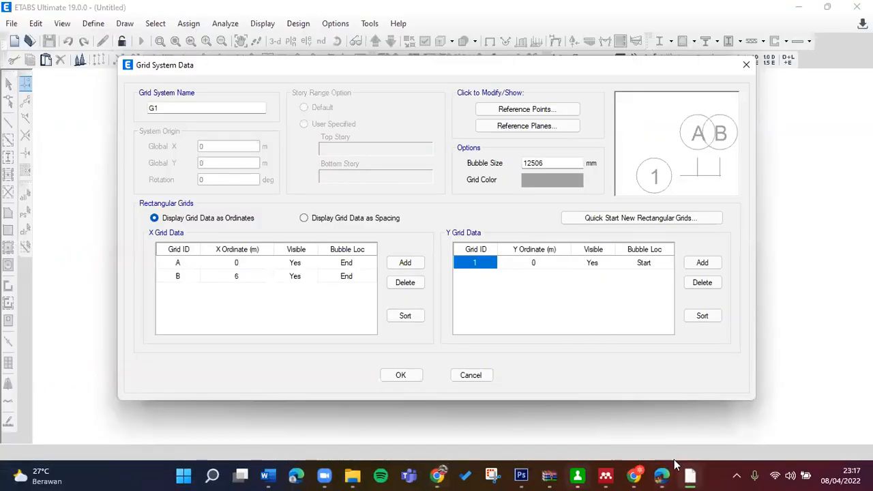
Step: Review in the Chrome exercise video how the upper stories are deleted in Story Data
click(440, 476)
click(596, 300)
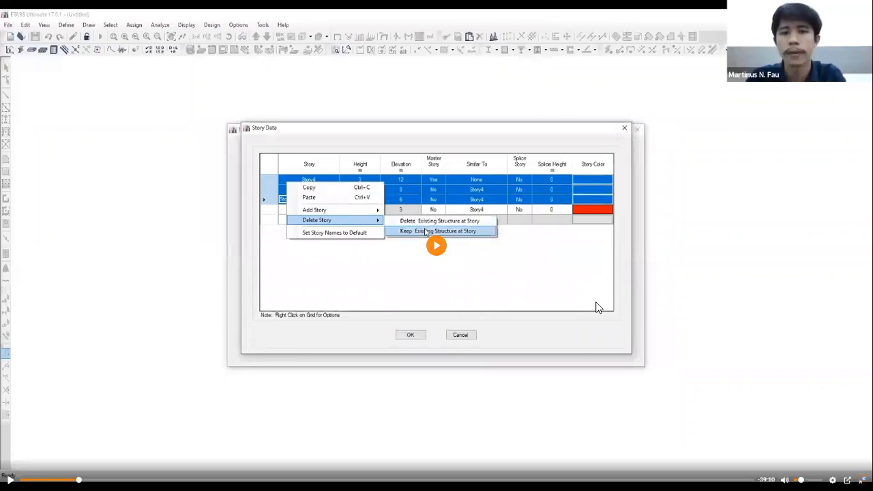
key(Left)
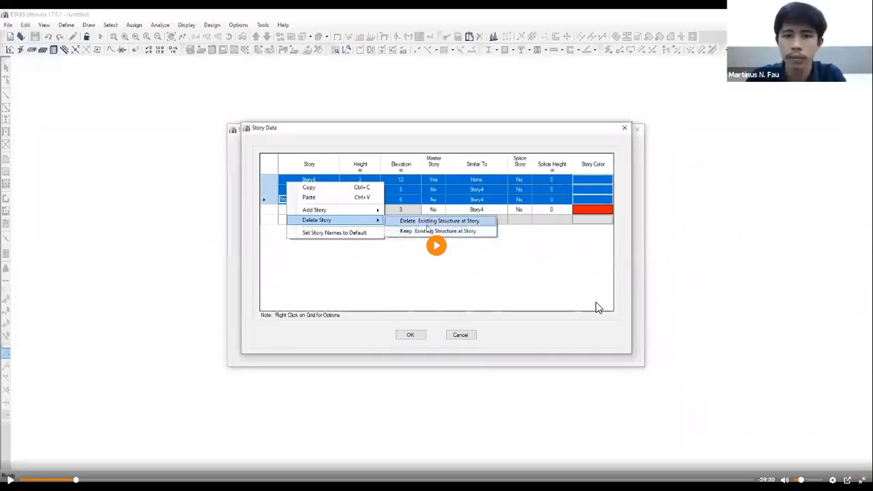
key(Right)
key(Right)
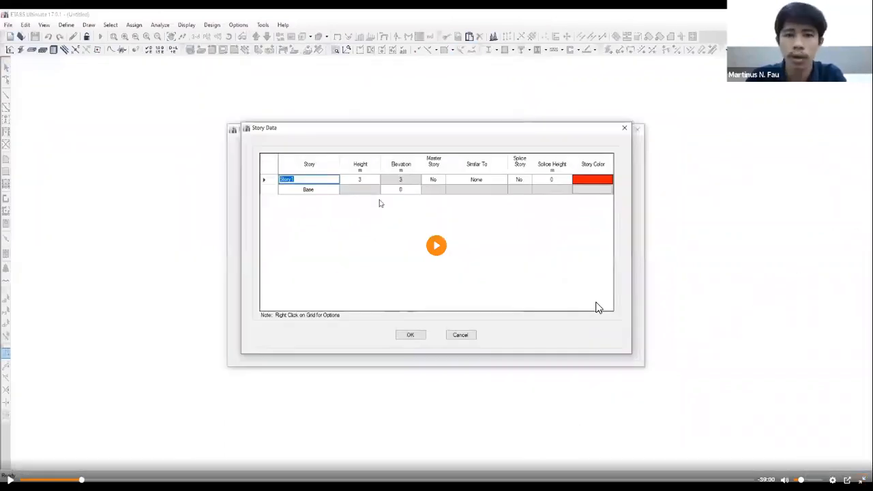
key(Escape)
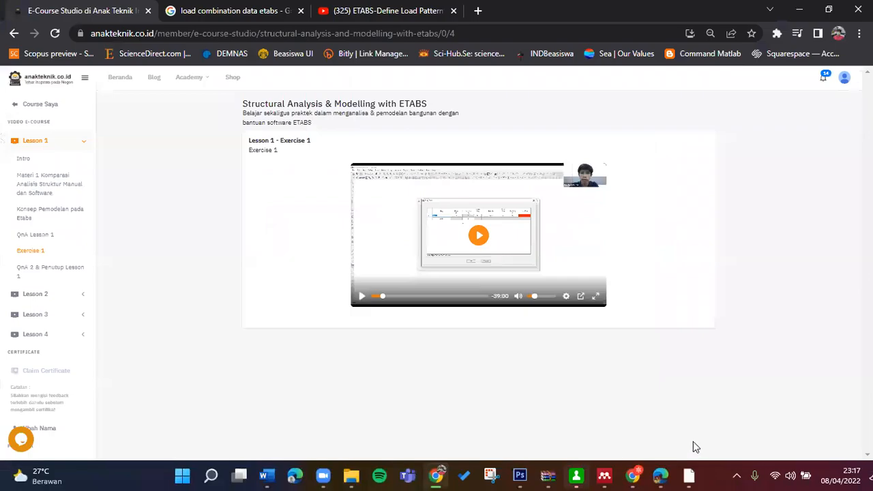
Step: Switch to ETABS, set the grid bubble size to 1250 mm and accept the grid system data
click(690, 476)
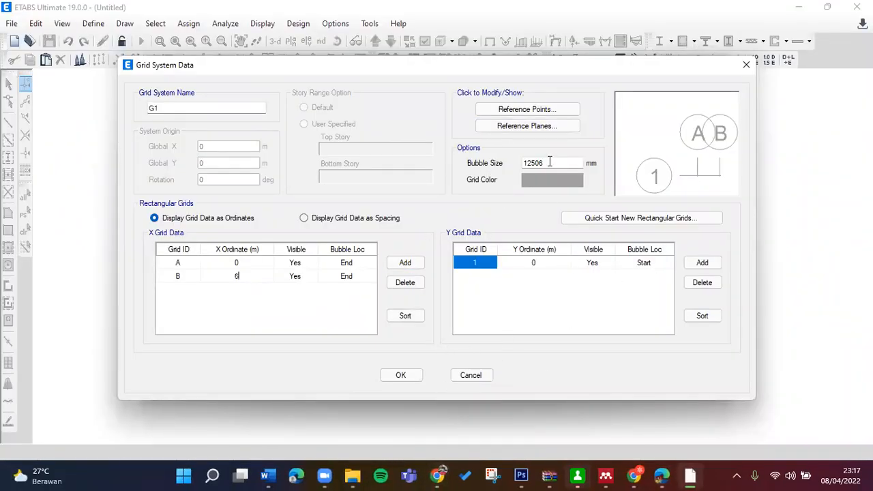
drag(550, 163, 485, 153)
text(12)
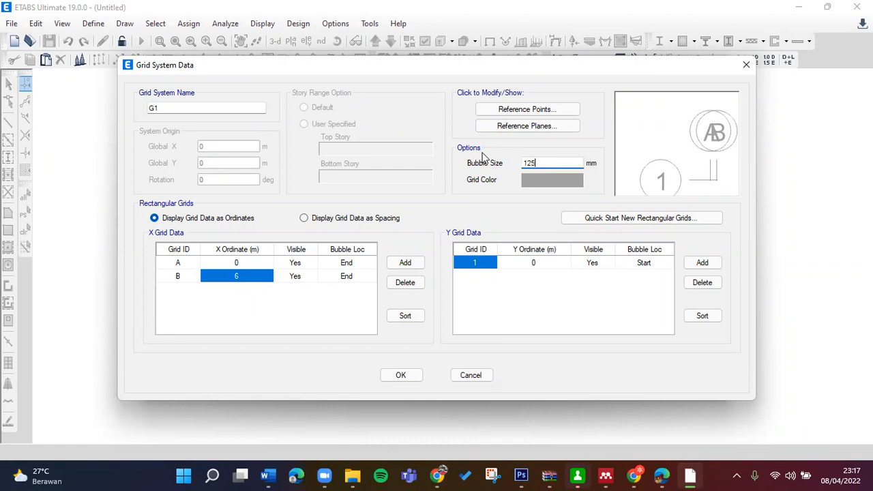
click(558, 279)
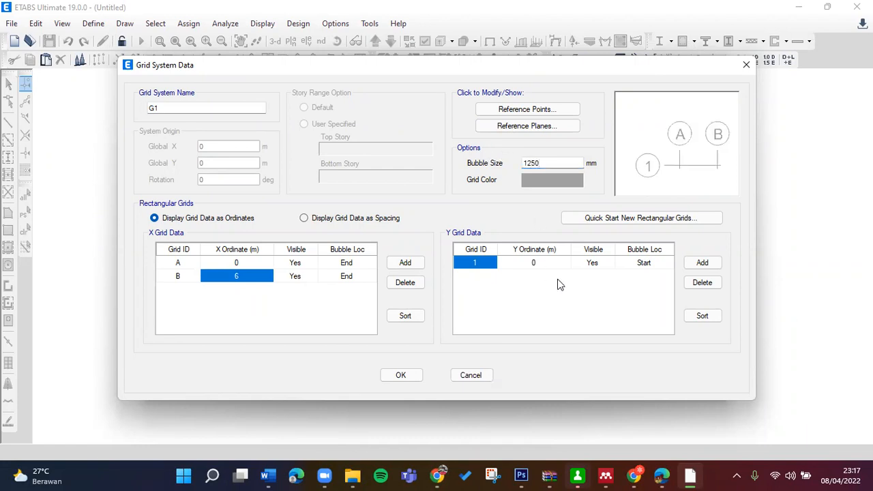
click(401, 376)
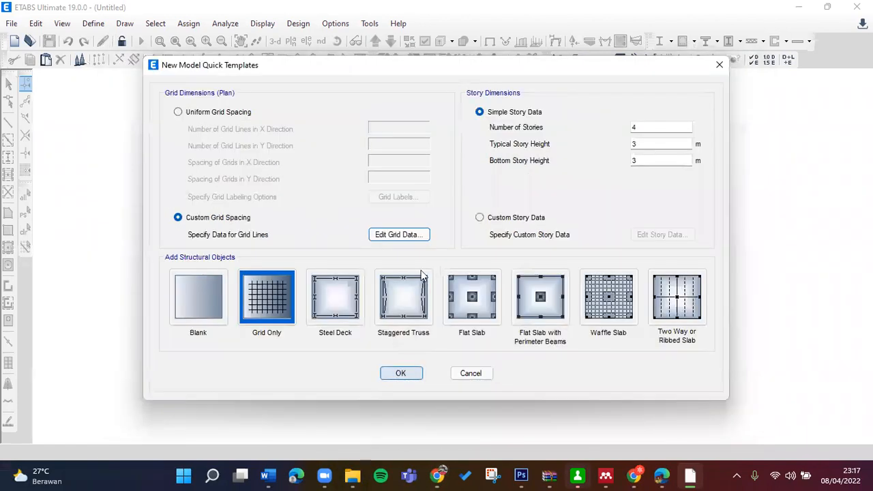
Step: Choose Custom Story Data and delete Story4, Story3 and Story2 with the Keep Existing Structure at Story option
click(522, 219)
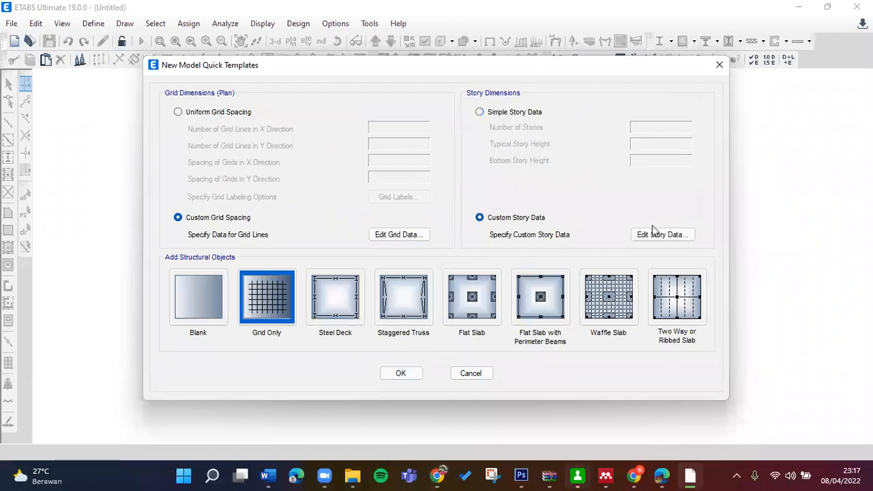
click(654, 232)
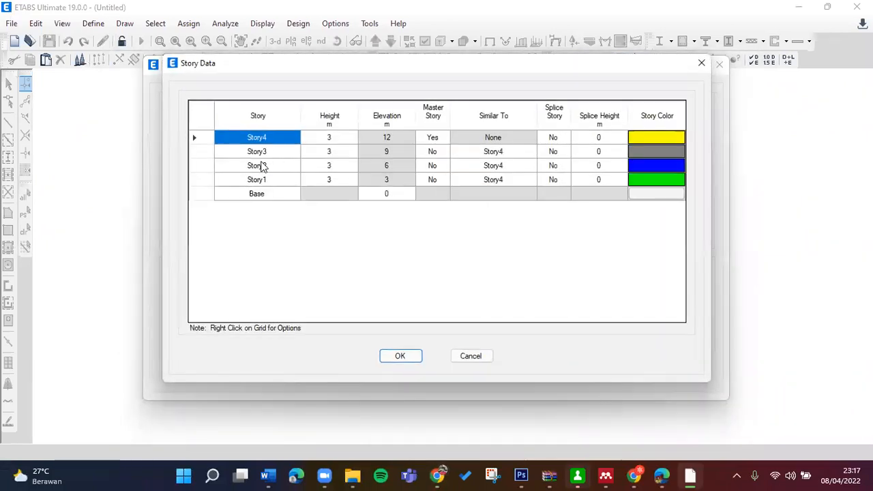
shift+click(263, 166)
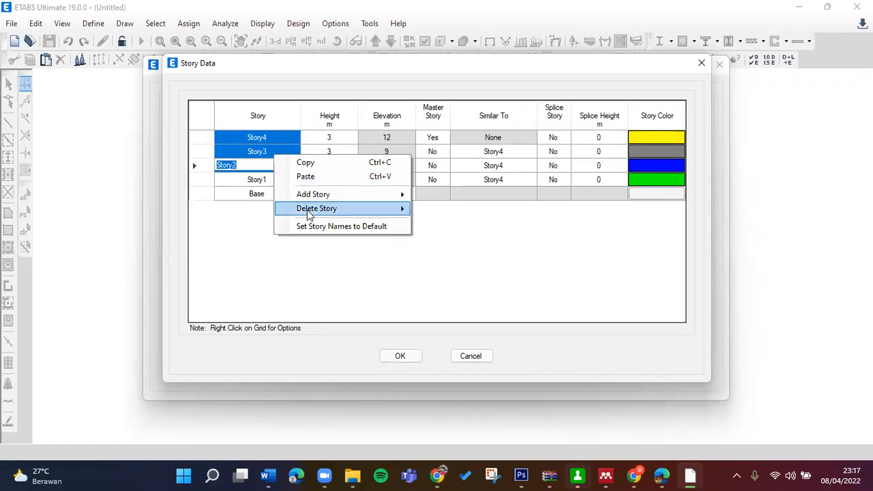
mouse_move(382, 208)
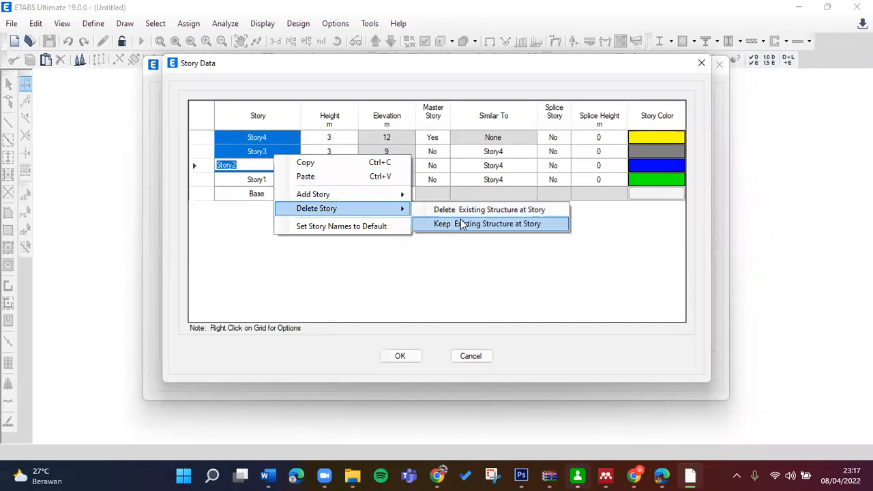
click(461, 224)
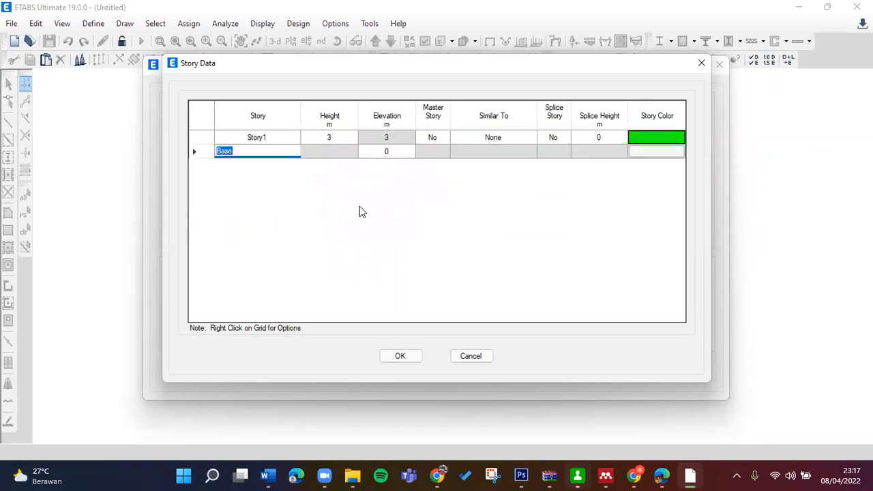
Step: Compare the remaining Story Data rows in ETABS with the Story Data table in the Chrome exercise video
click(438, 476)
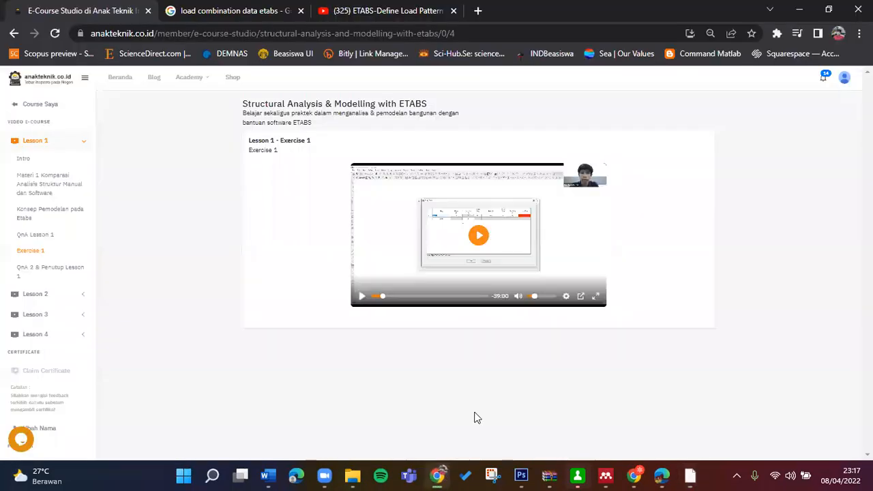
click(596, 296)
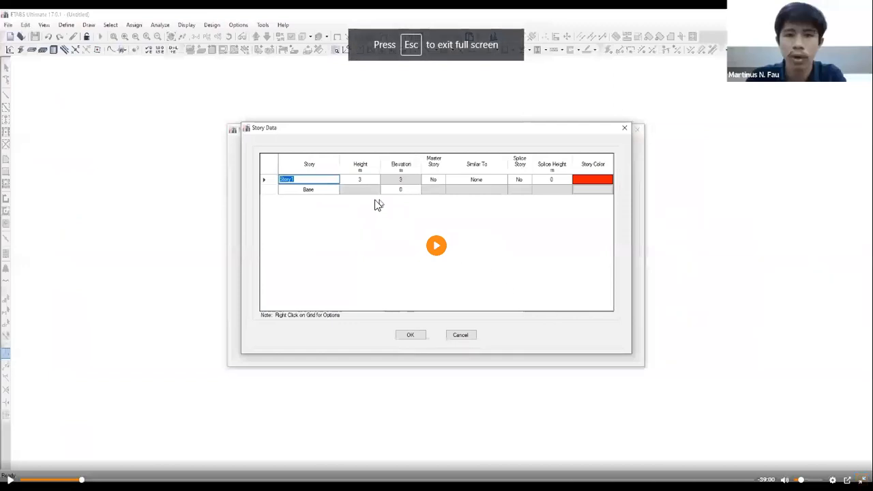
key(Escape)
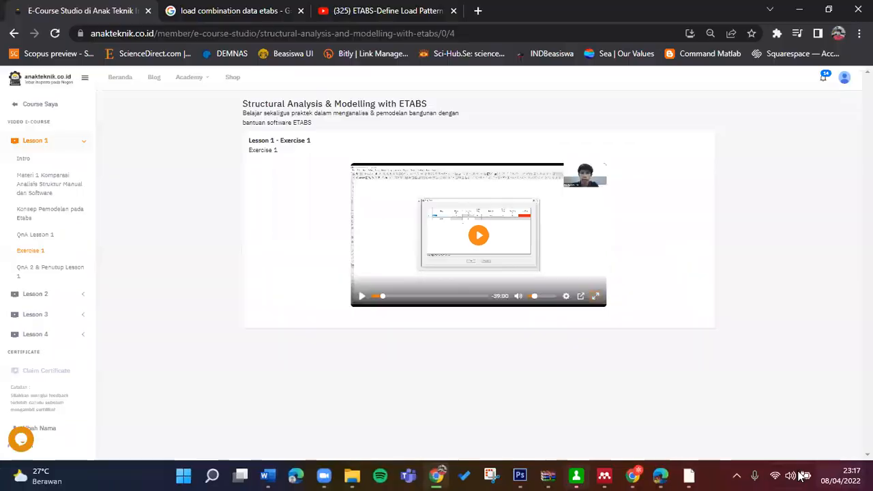
click(691, 475)
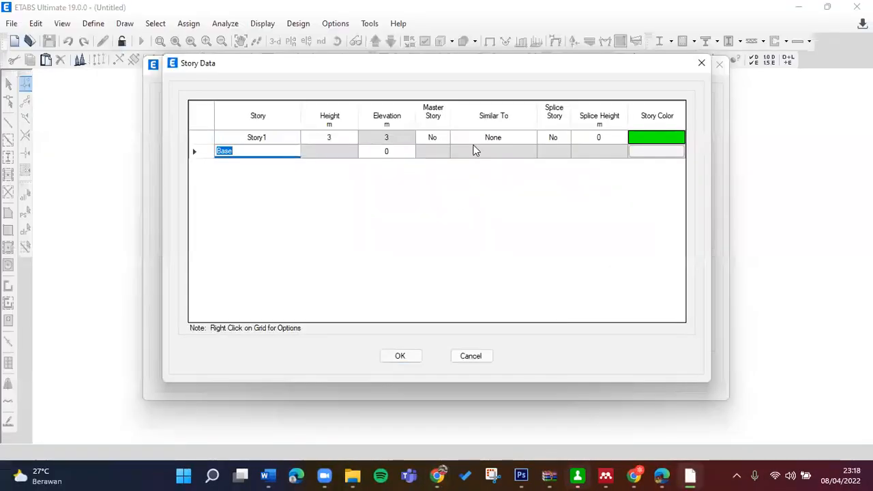
click(437, 475)
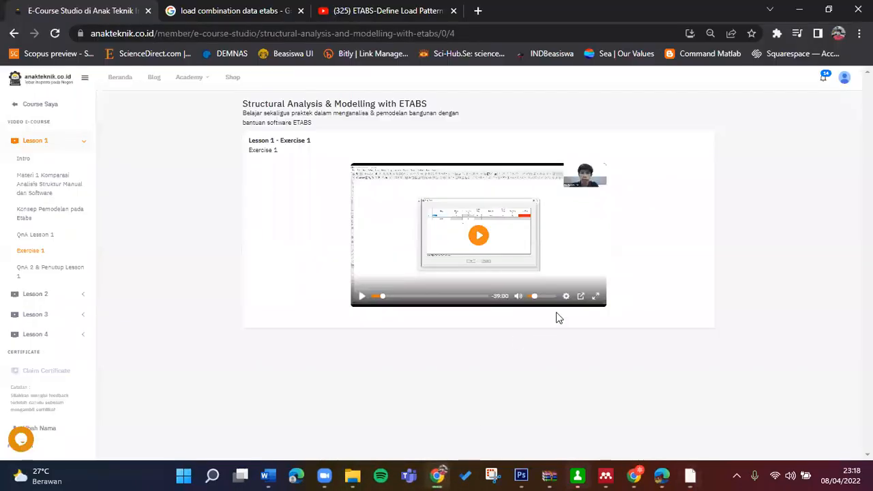
click(596, 297)
key(Left)
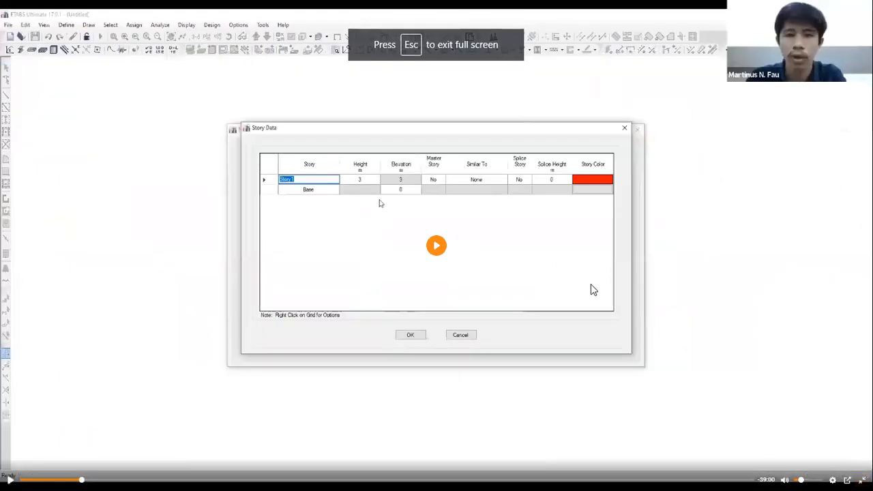
key(Escape)
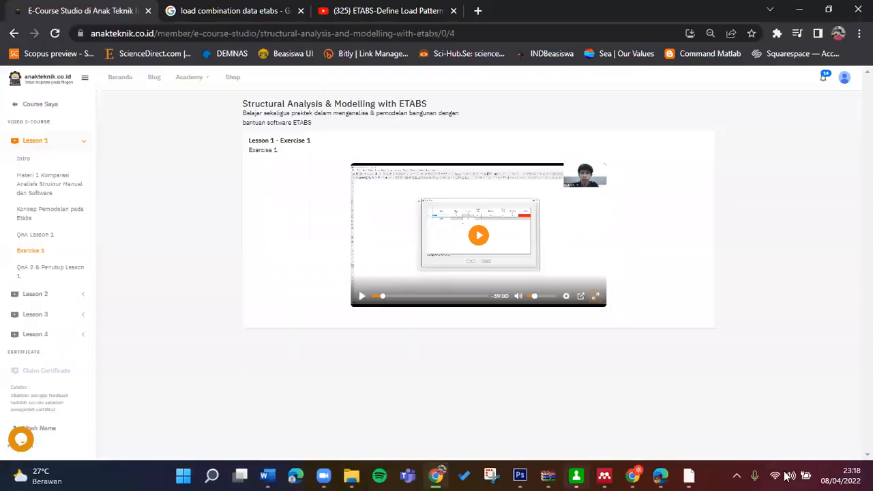
Step: Switch to ETABS, accept the Story Data and create the model from the custom grid and story settings
click(690, 476)
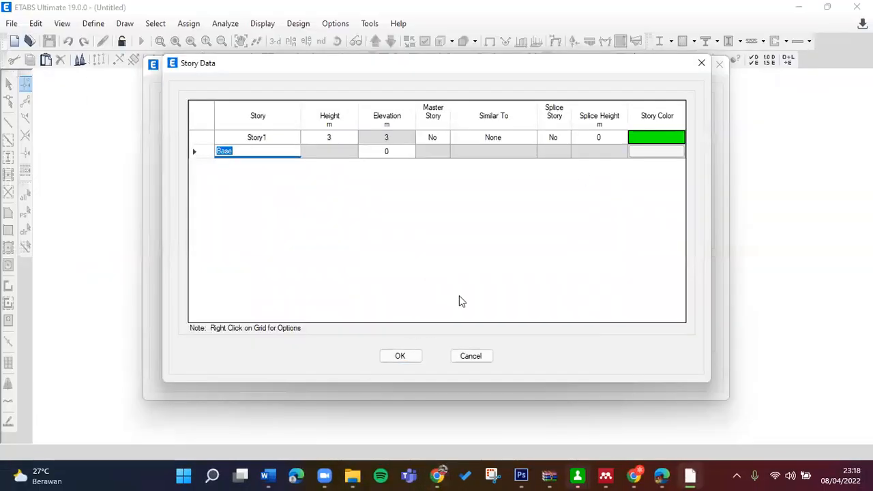
click(411, 358)
click(401, 372)
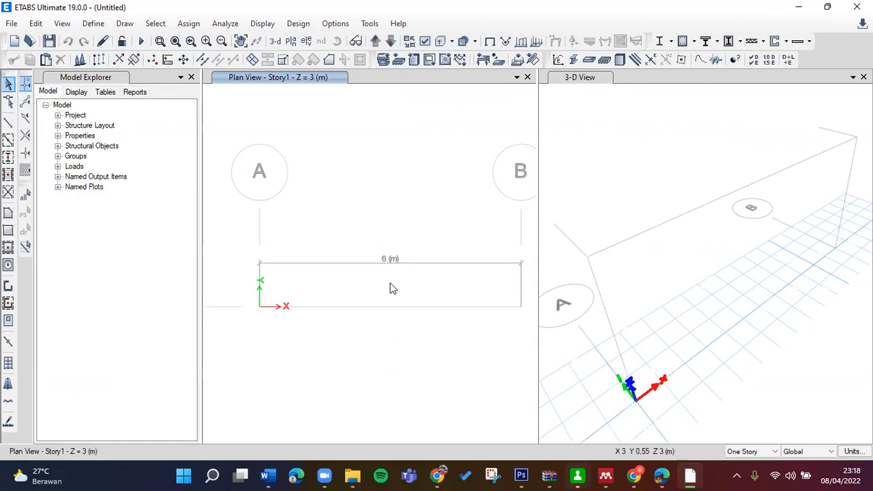
scroll(618, 281, down, 3)
shift+middle_drag(618, 281, 631, 270)
scroll(629, 265, up, 5)
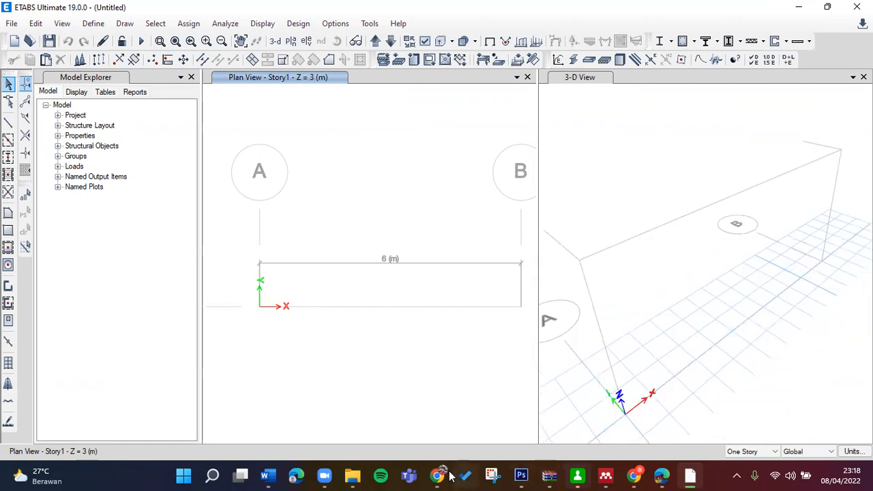
Step: Switch to Chrome and review the part of the exercise video that follows the acceptance of the Story Data
click(447, 476)
click(593, 297)
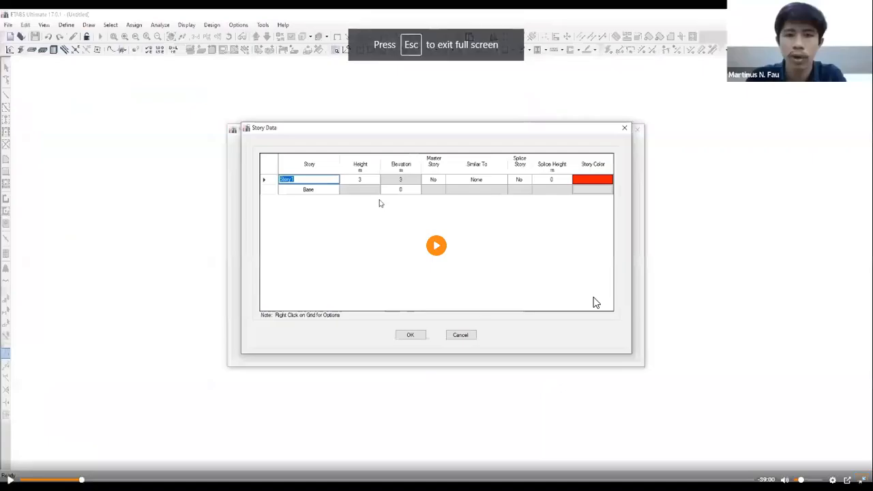
key(Right)
key(Right)
key(Left)
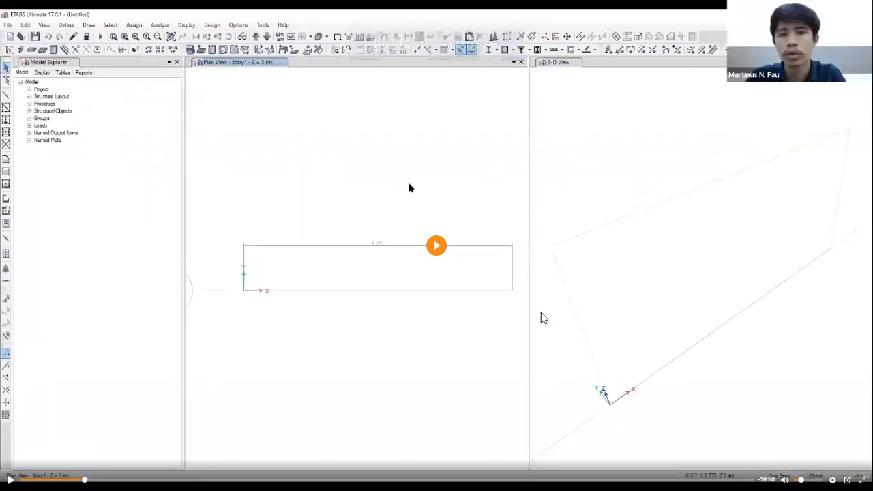
key(Escape)
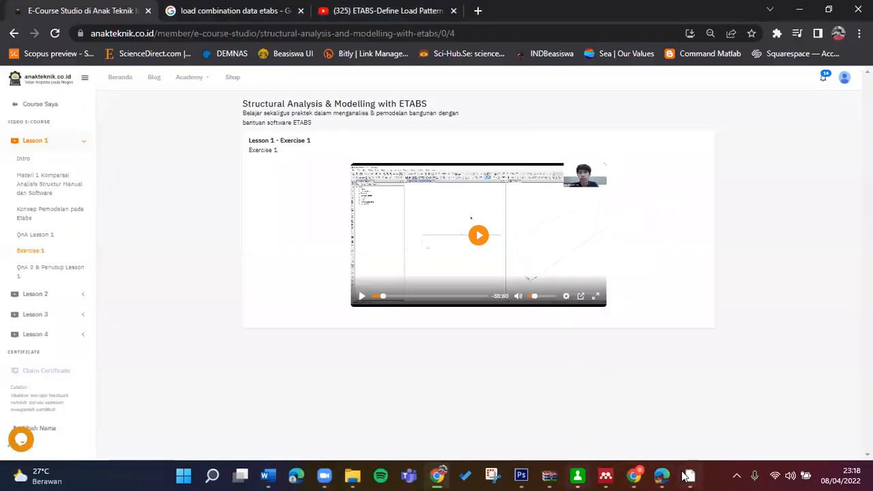
click(687, 475)
shift+middle_drag(603, 298, 466, 222)
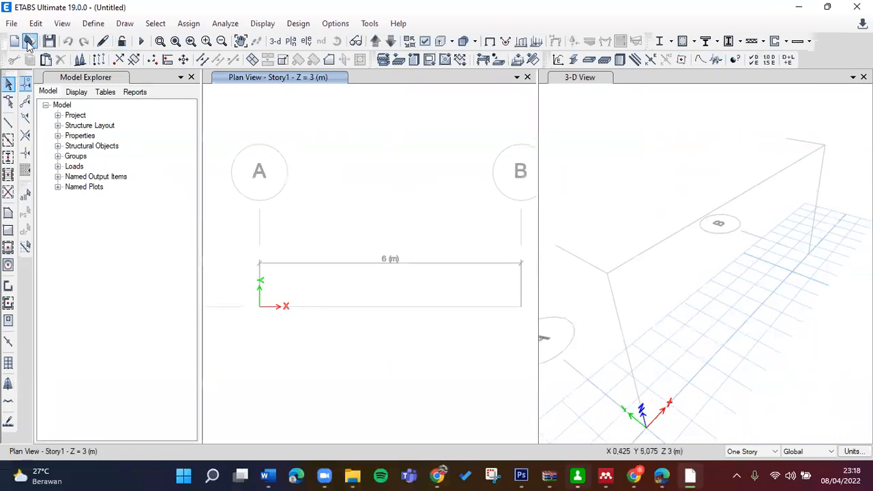
click(14, 24)
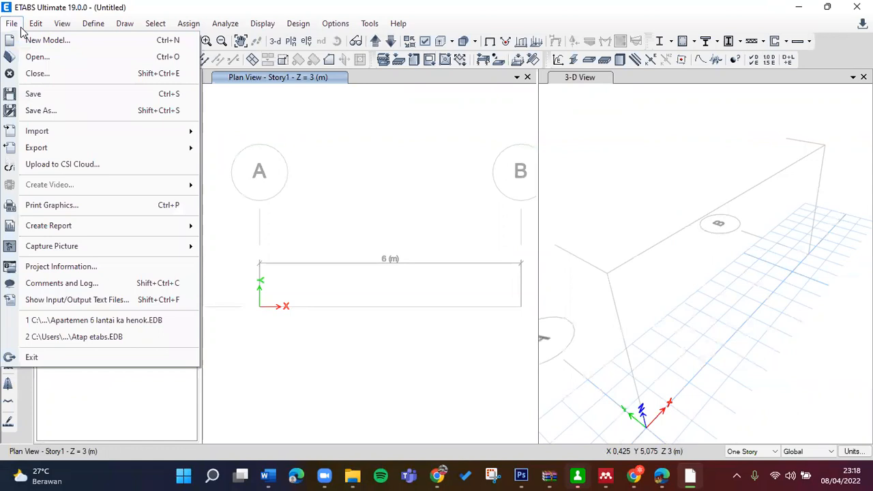
click(20, 28)
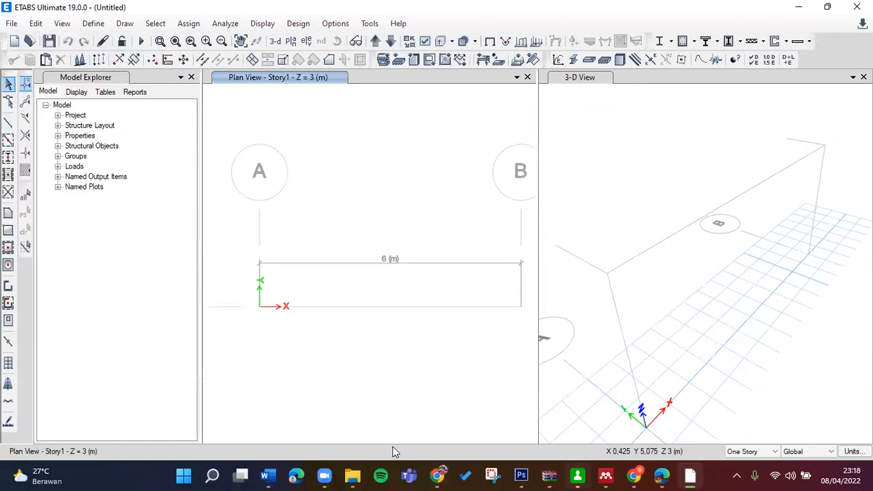
Step: Switch to Chrome and view the exercise video's section on assigning joint restraints
click(436, 476)
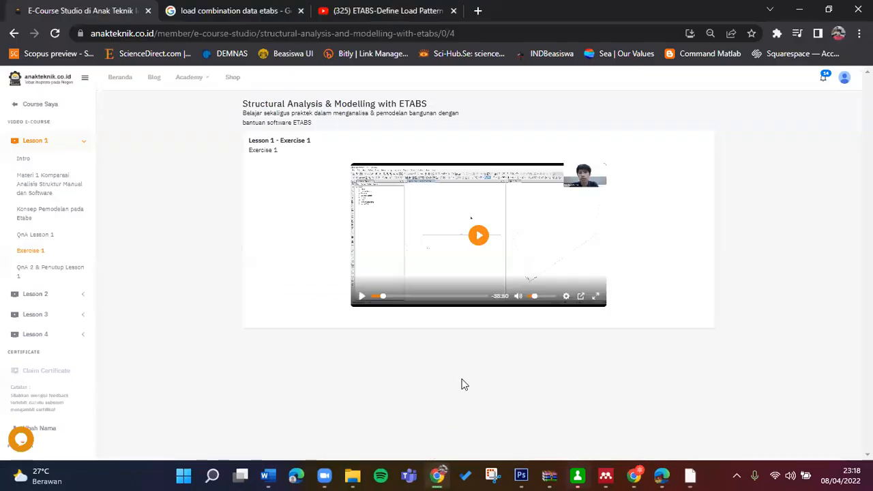
click(595, 297)
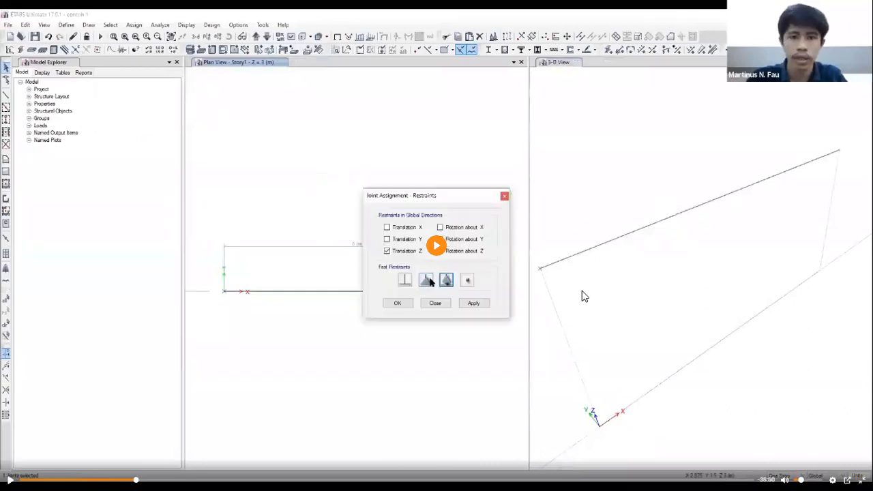
click(863, 481)
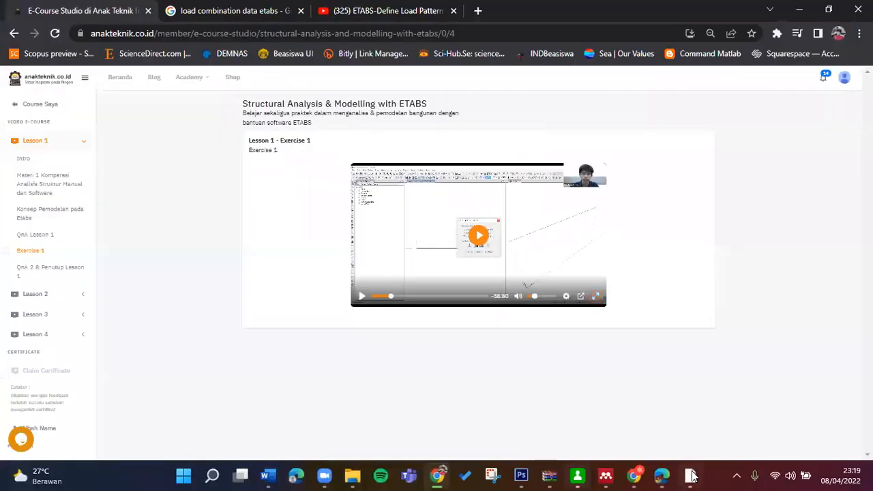
Step: Switch to ETABS and examine the grid in the 3-D view from different angles, distances and positions
click(691, 475)
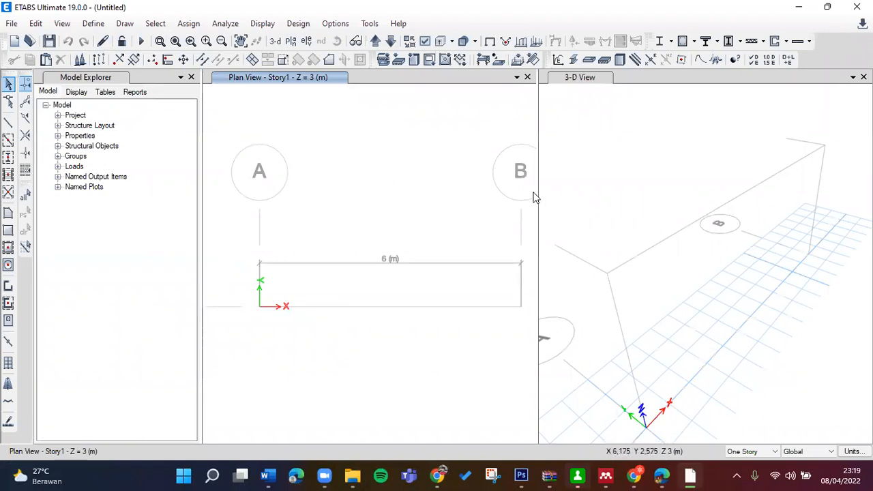
mouse_move(633, 188)
shift+middle_down()
mouse_move(659, 212)
mouse_move(610, 167)
mouse_move(645, 189)
shift+middle_up()
scroll(610, 166, up, 2)
scroll(609, 166, down, 3)
scroll(609, 166, up, 1)
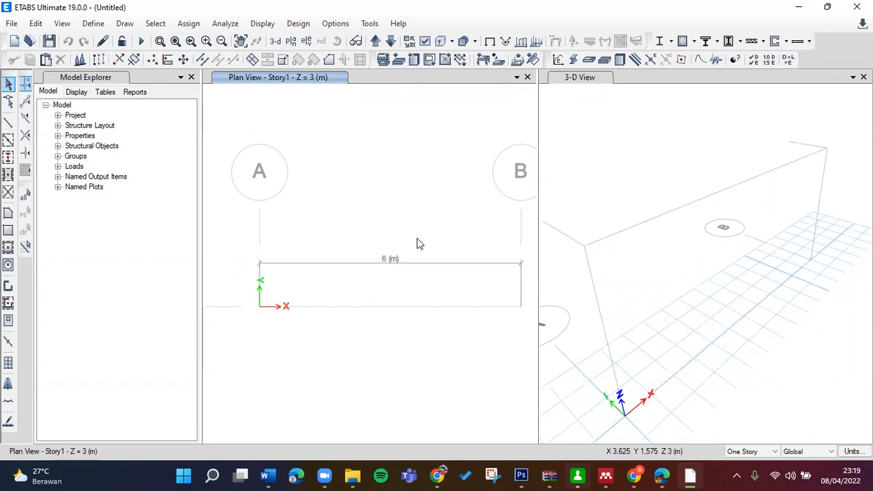
mouse_move(700, 214)
shift+middle_down()
mouse_move(706, 250)
mouse_move(747, 177)
mouse_move(698, 225)
mouse_move(753, 223)
mouse_move(694, 235)
mouse_move(686, 199)
mouse_move(692, 236)
mouse_move(704, 219)
shift+middle_up()
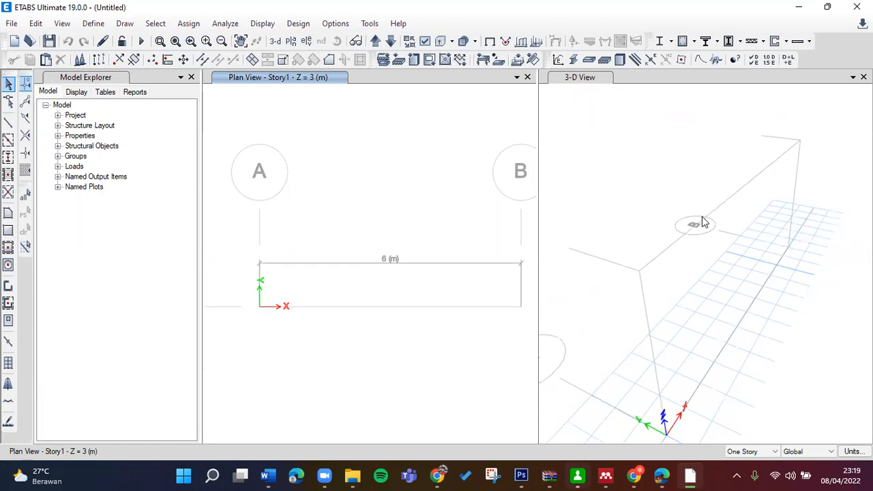
scroll(702, 217, up, 8)
scroll(702, 217, down, 8)
shift+middle_drag(705, 222, 678, 227)
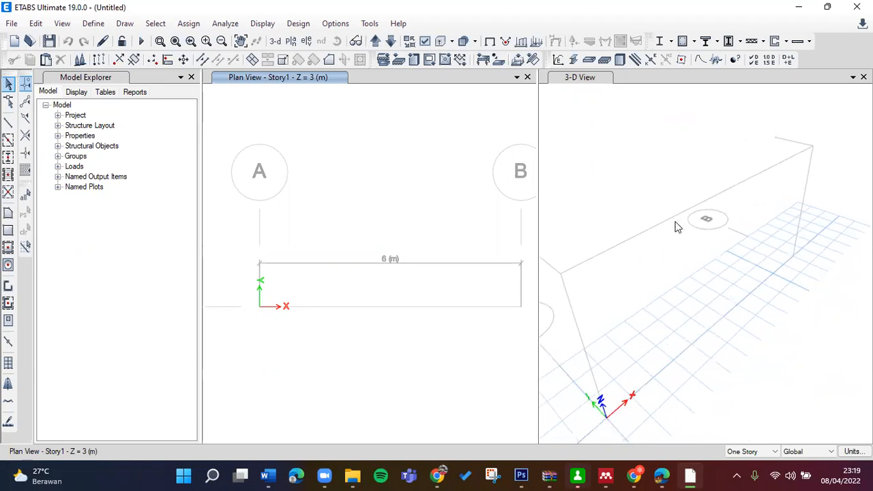
click(241, 42)
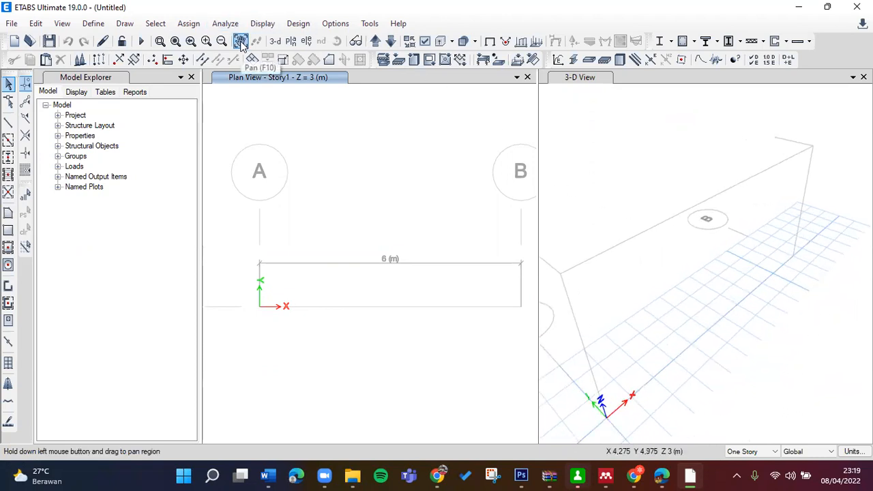
drag(635, 187, 589, 199)
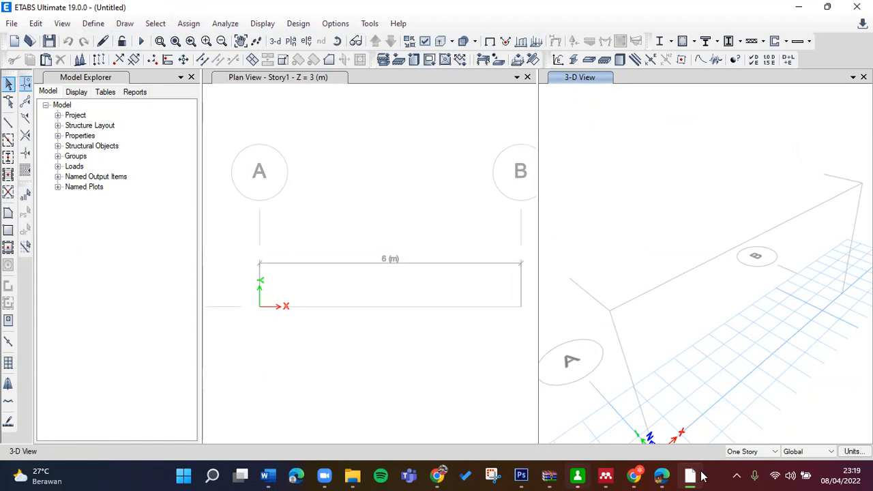
Step: Switch to Edge and browse the course PDF from its title page to the training schedule on page 3
click(661, 475)
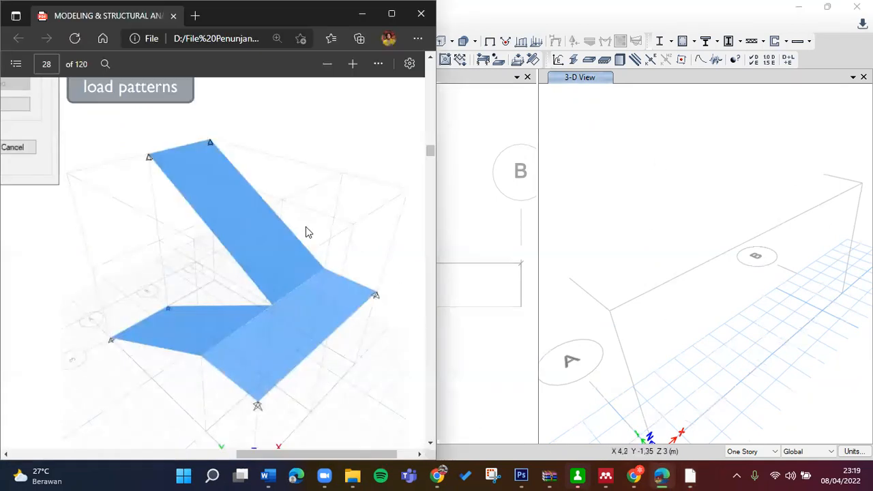
scroll(306, 227, up, 5)
drag(428, 149, 430, 64)
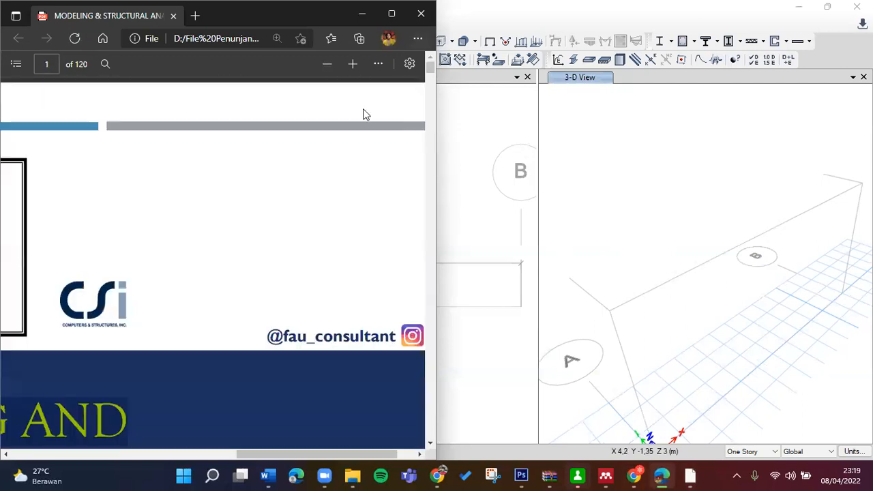
scroll(302, 215, down, 5)
scroll(306, 220, up, 3)
drag(333, 453, 197, 442)
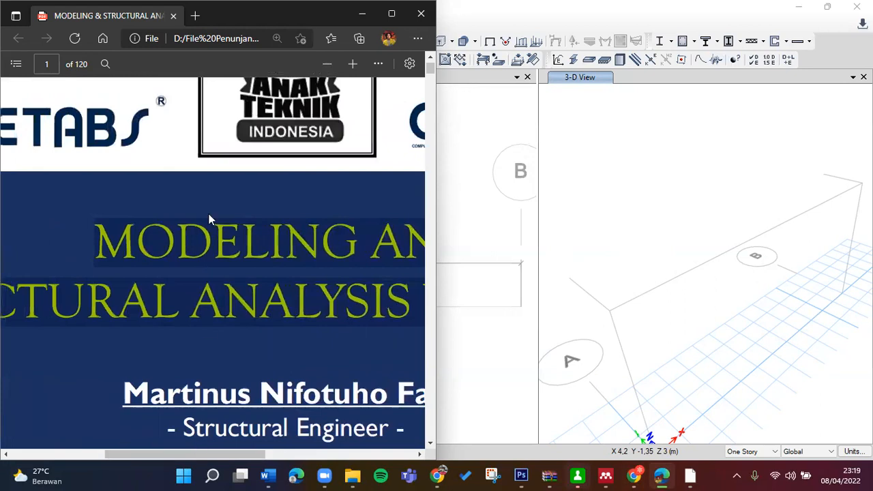
scroll(219, 205, down, 10)
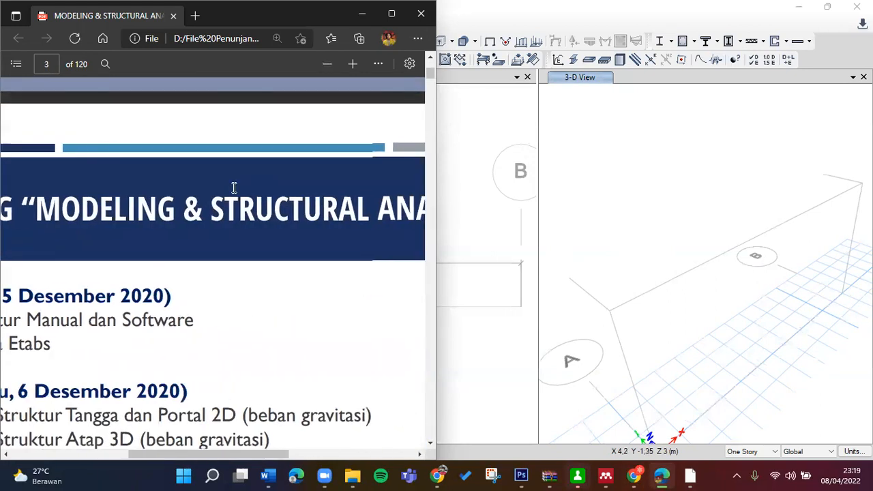
ctrl+scroll(236, 178, down, 2)
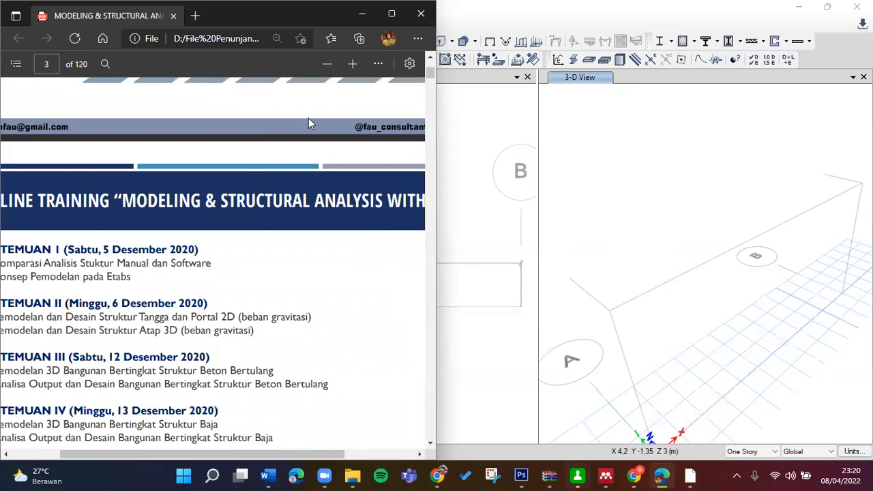
double_click(320, 6)
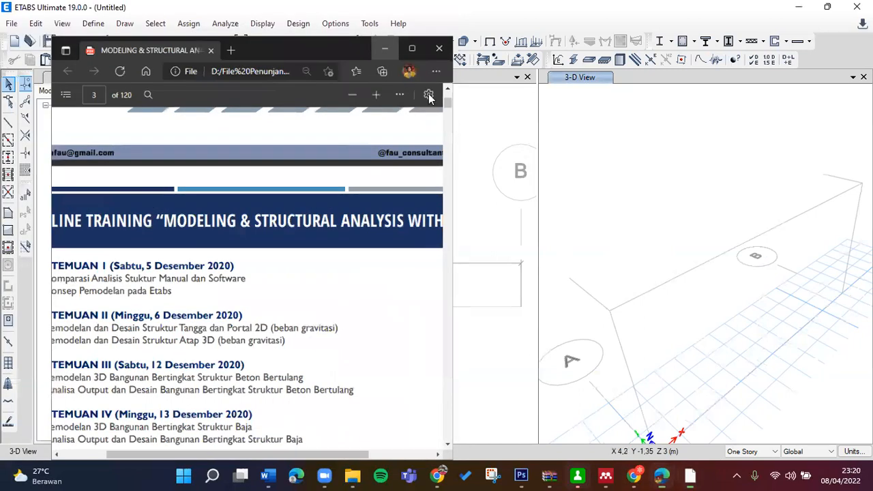
click(385, 48)
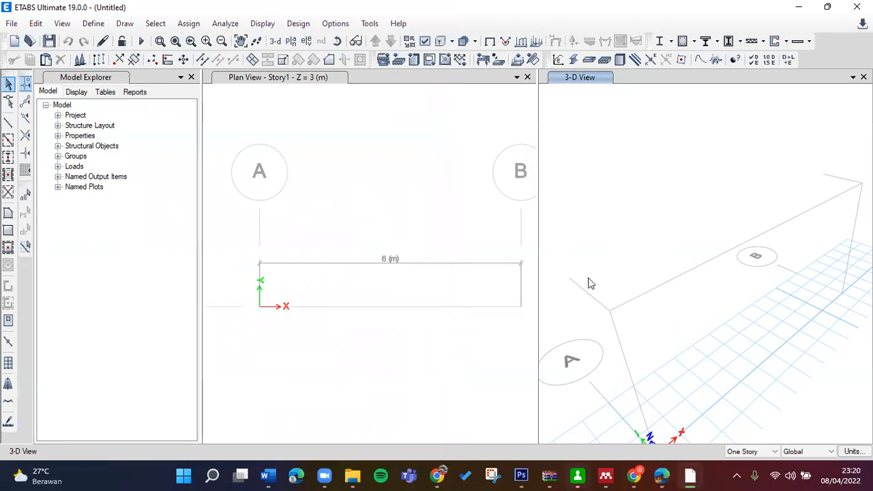
click(656, 473)
click(657, 473)
click(438, 476)
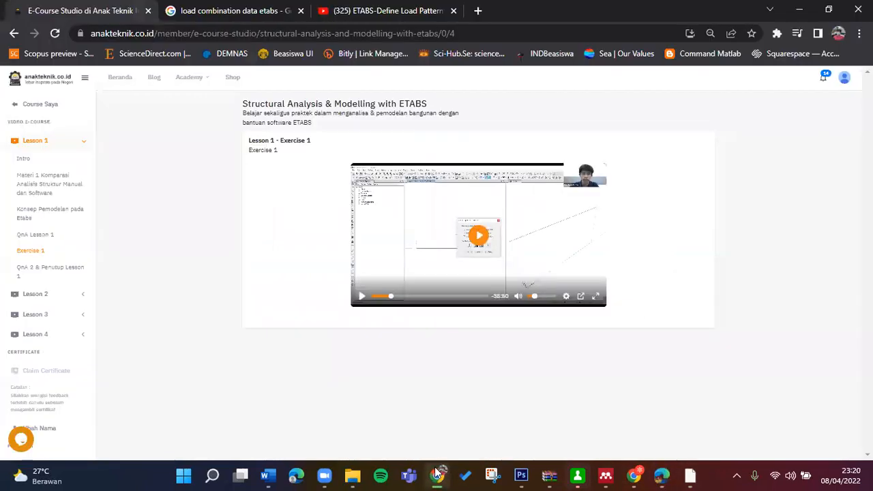
click(595, 296)
key(Escape)
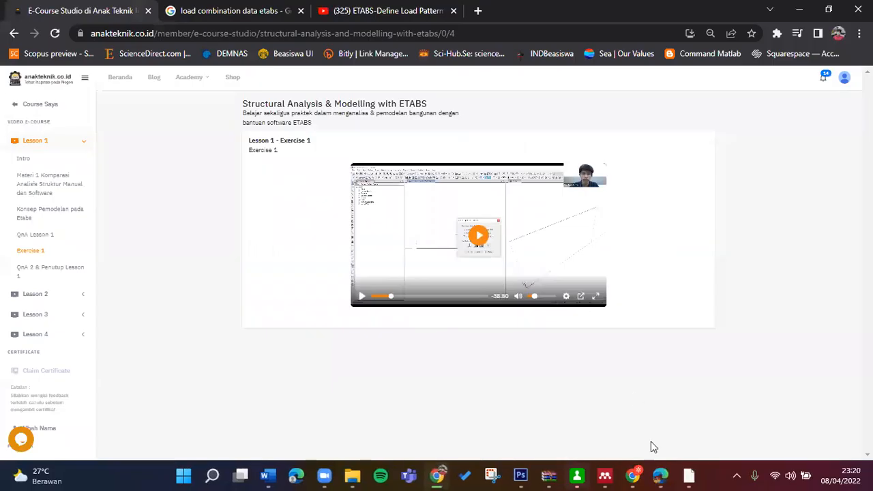
click(661, 476)
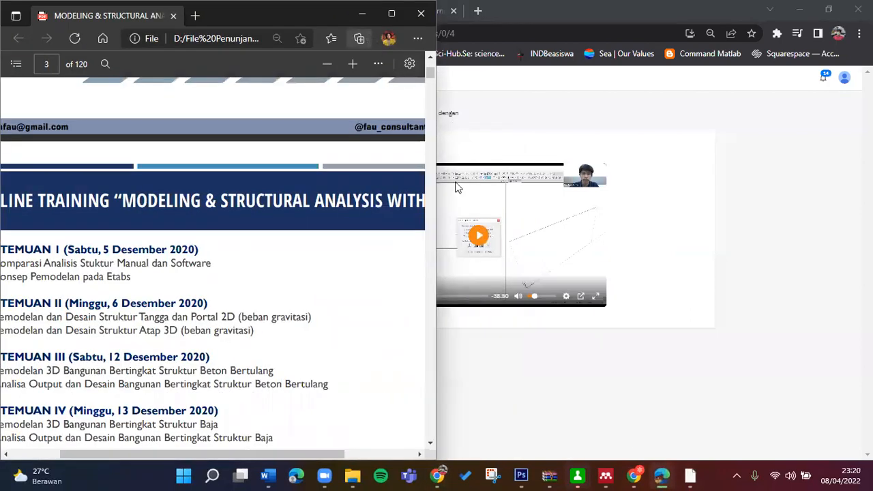
Step: Return to the Chrome exercise video and rewind it to review how line drawing is started before the restraints
click(595, 297)
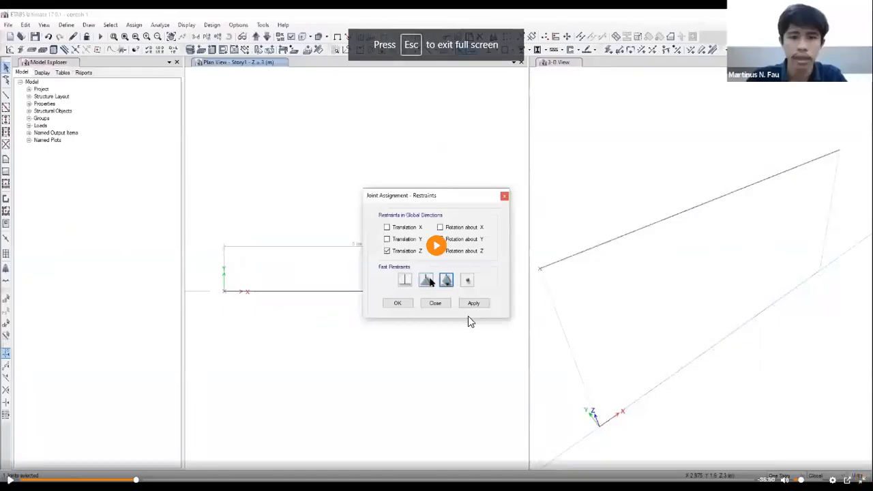
key(Left)
key(Left)
key(Left)
key(Left)
key(Left)
key(Left)
key(Left)
key(Left)
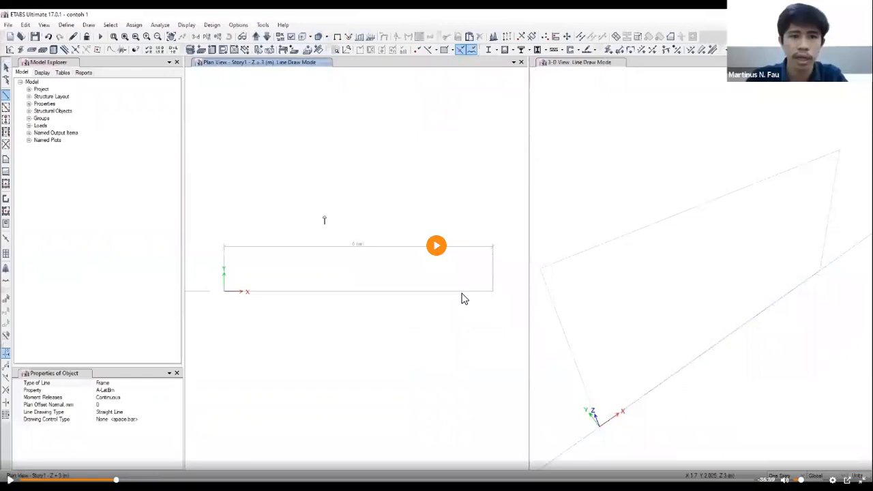
key(Left)
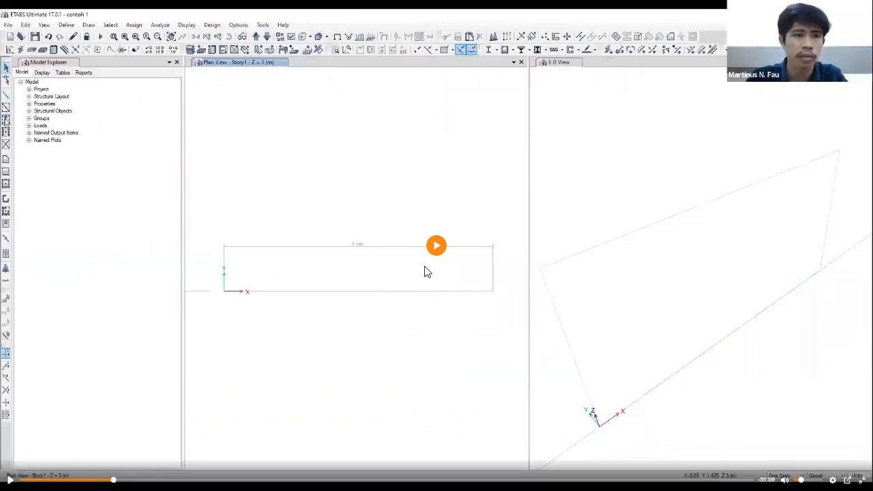
key(Right)
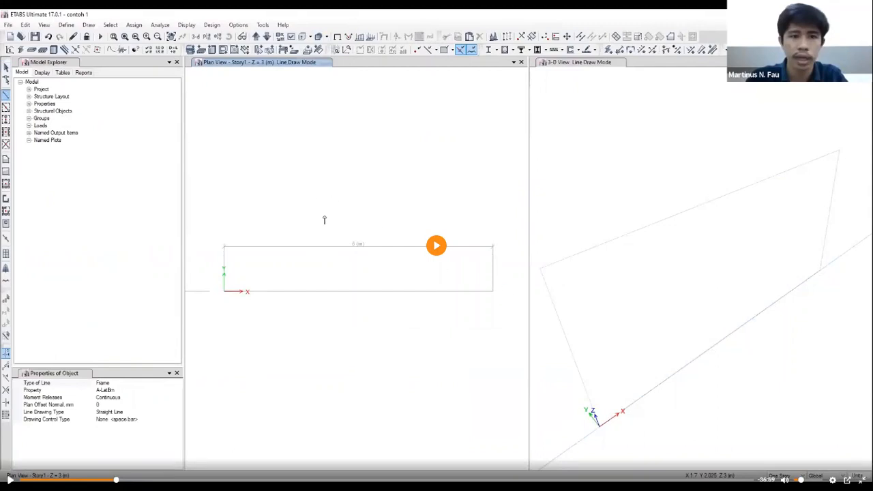
Step: Switch to ETABS and draw a straight 6 m frame from grid A to grid B at Y = 1 m in the Story1 plan
click(861, 480)
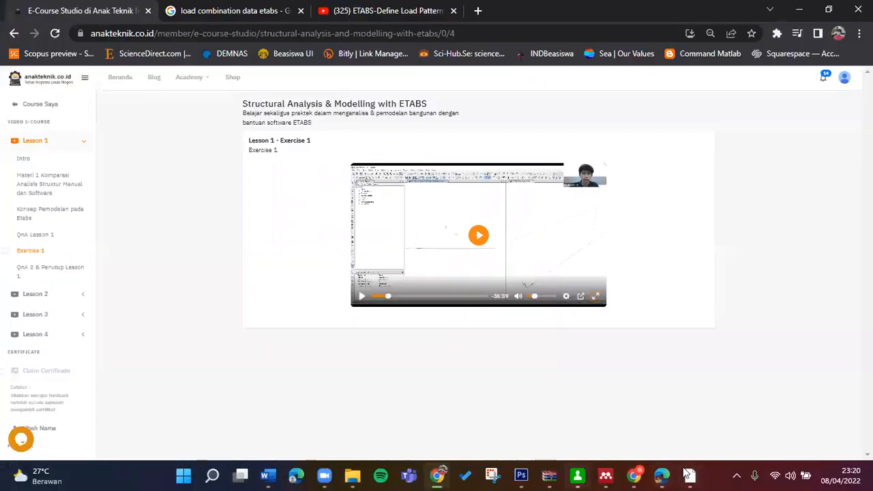
click(690, 475)
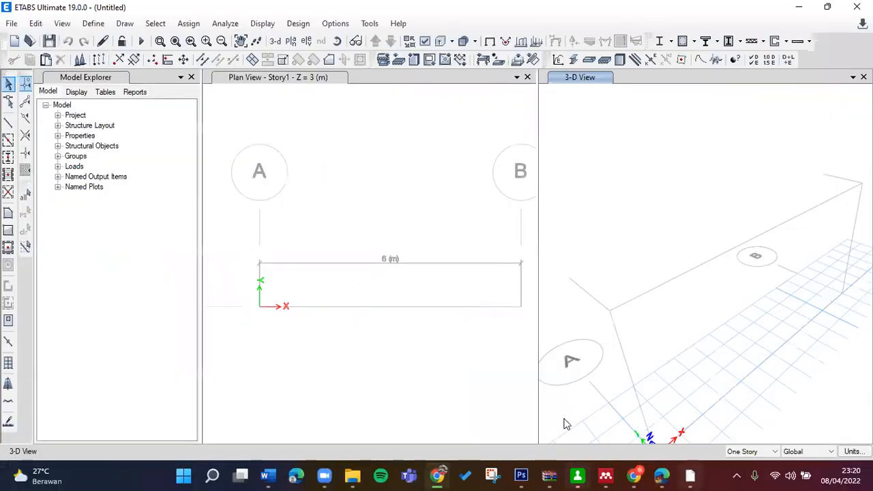
click(8, 122)
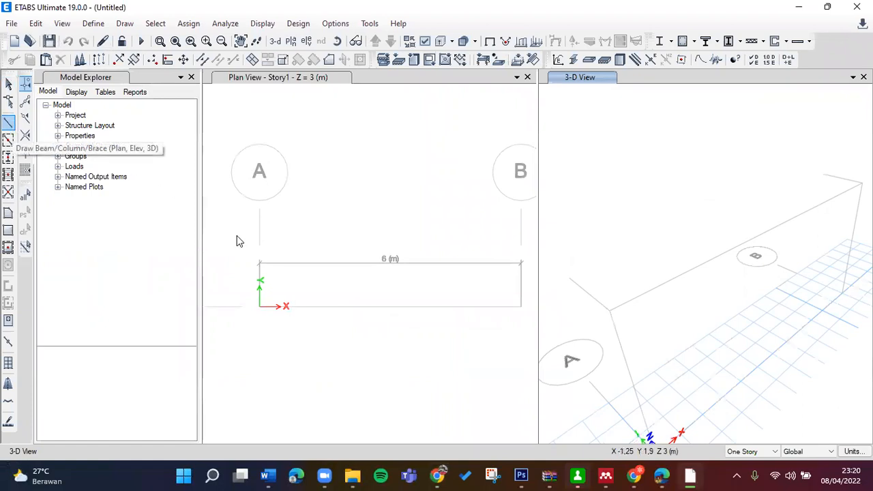
click(259, 263)
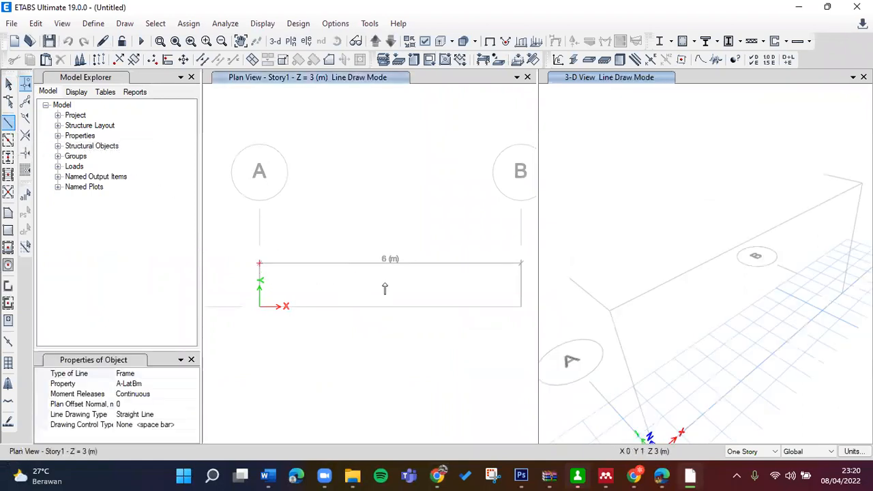
click(522, 268)
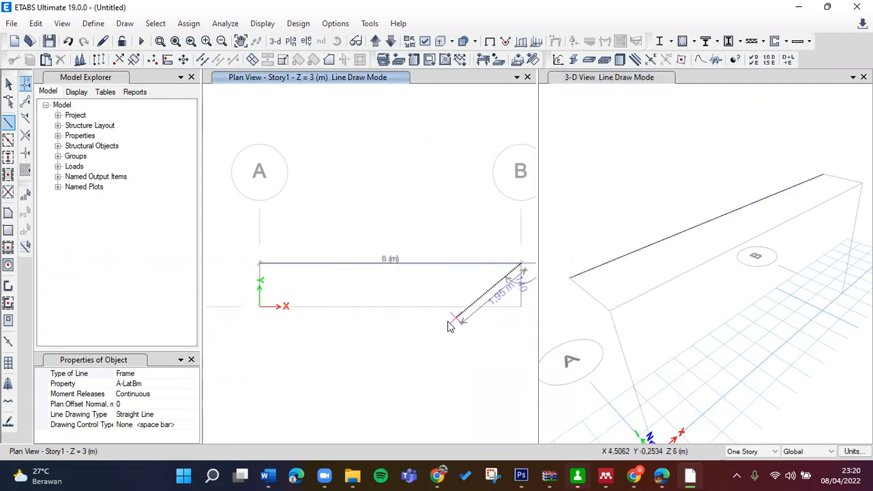
right_click(307, 356)
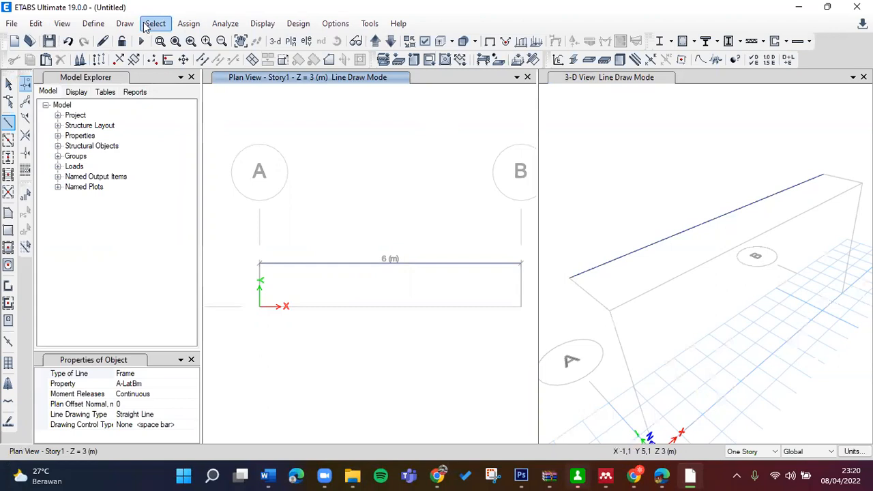
Step: Examine the line type and section property settings of the frame drawing tool
click(129, 369)
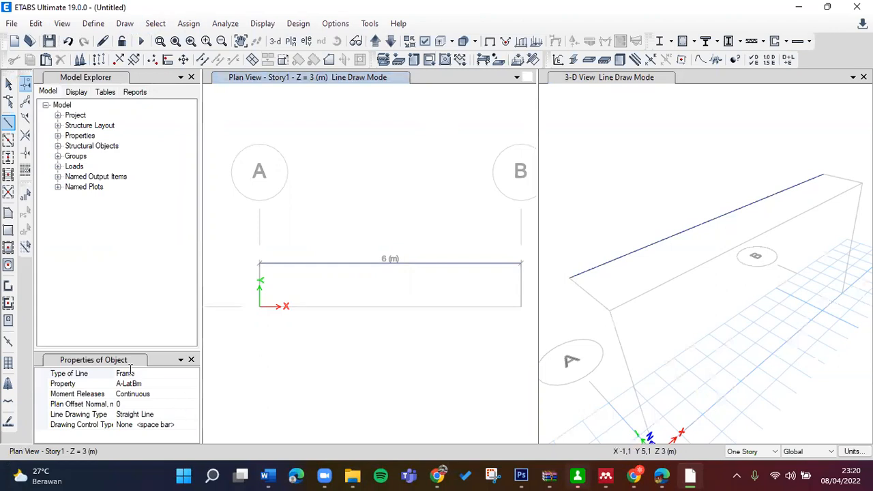
click(129, 385)
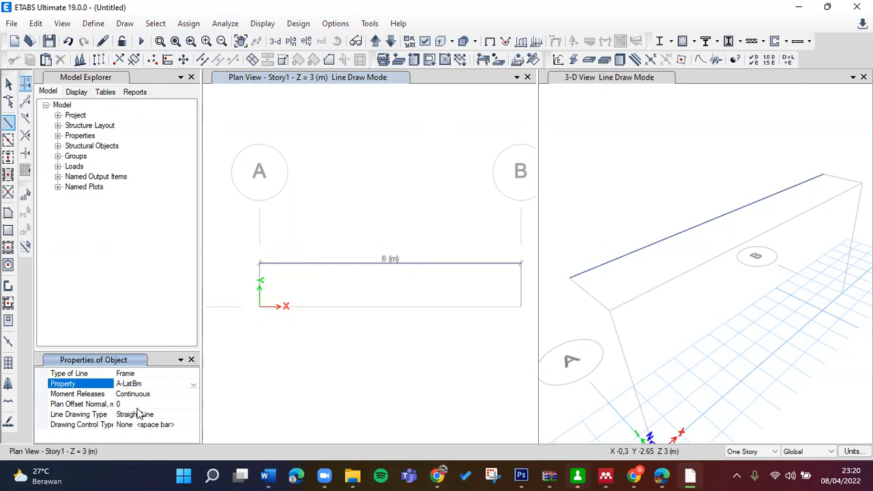
click(140, 374)
click(194, 374)
click(196, 381)
Step: Switch to Chrome and advance the exercise video from the beam drawing to the beam with its joint restraints
click(437, 476)
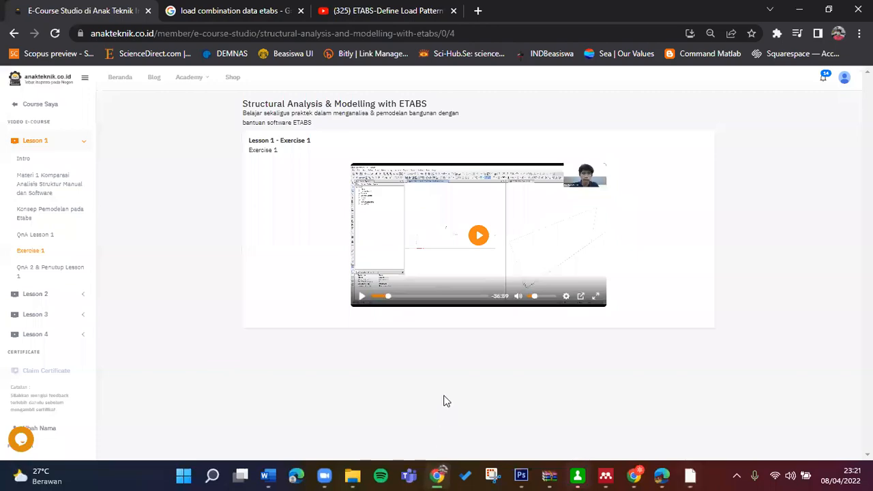
click(597, 298)
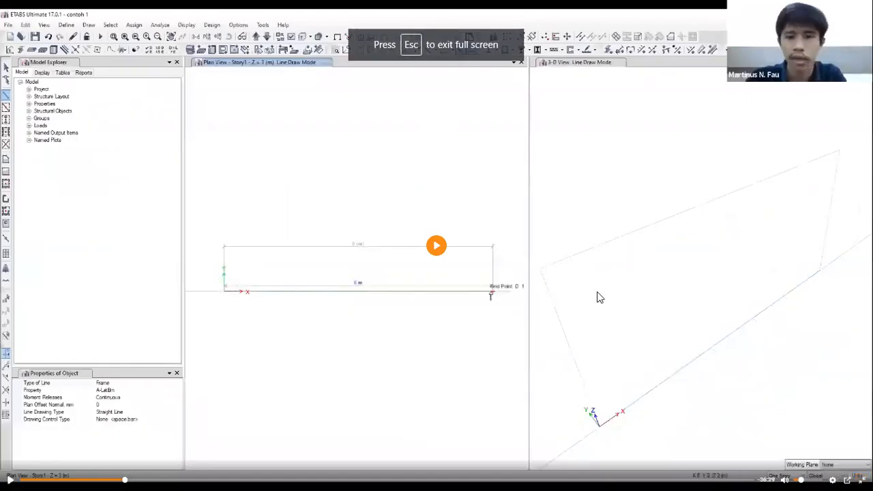
click(473, 304)
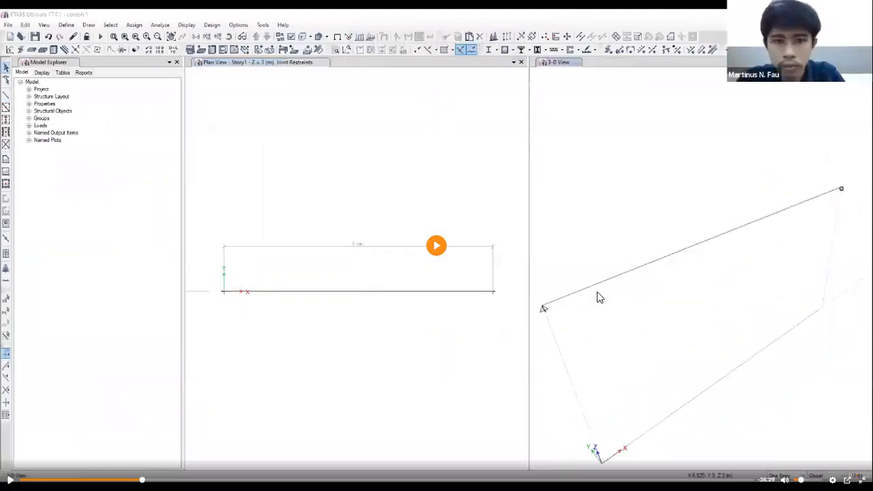
key(Left)
key(Escape)
Step: Switch to ETABS and compare the beam in the 3-D view with the exercise video, keeping the One Story drawing option
click(689, 475)
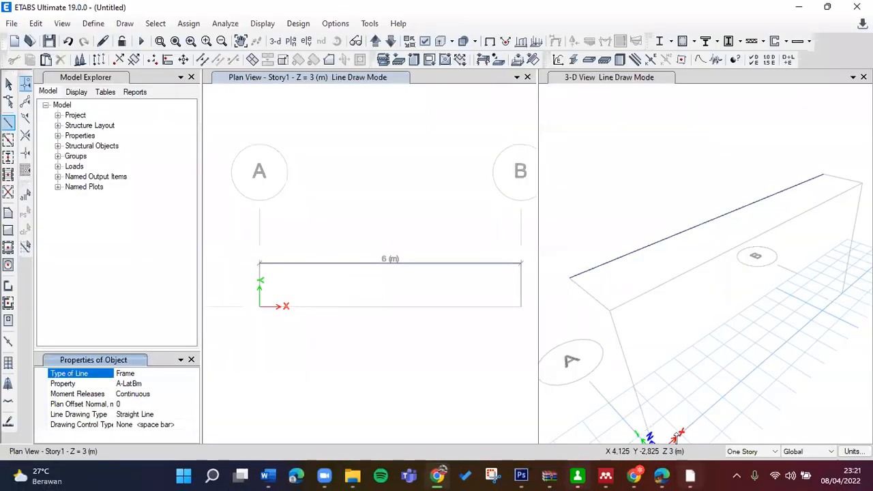
scroll(622, 292, down, 3)
shift+middle_drag(635, 285, 707, 226)
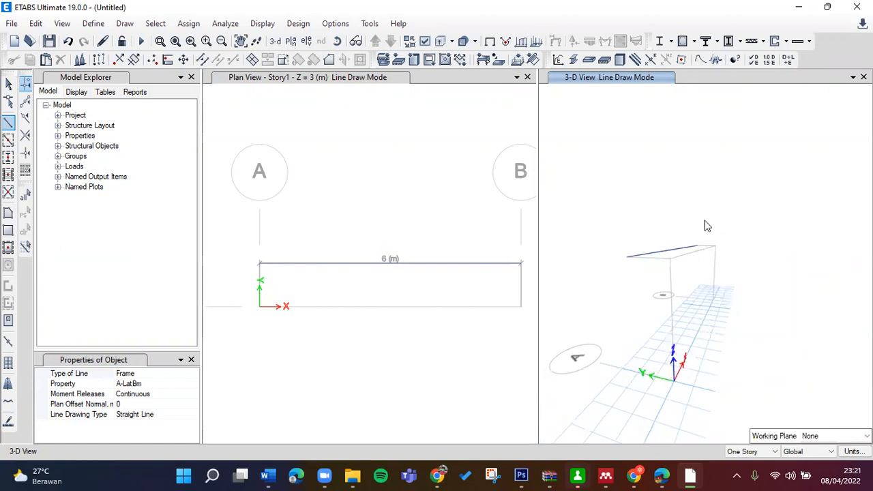
key(alt+Tab)
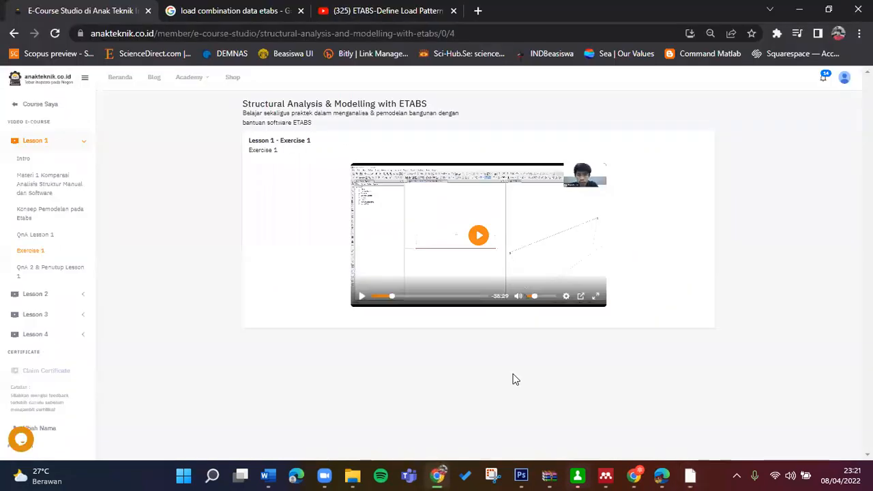
click(595, 296)
key(Escape)
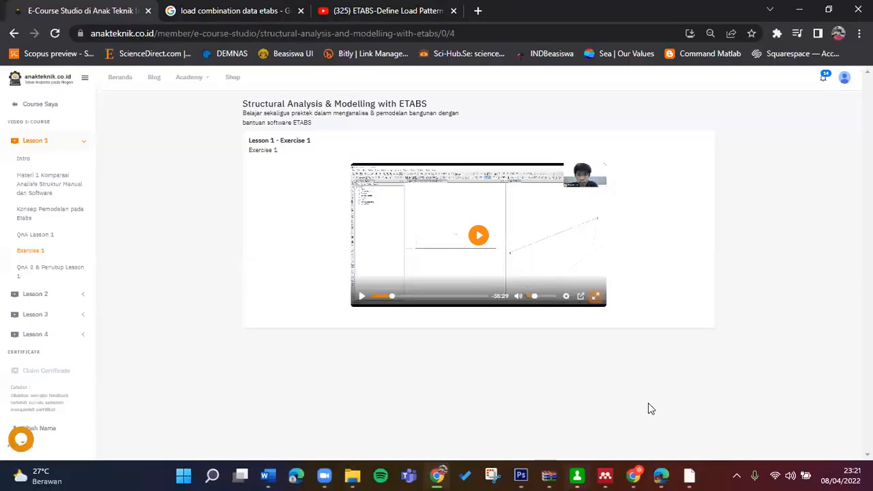
key(alt+Tab)
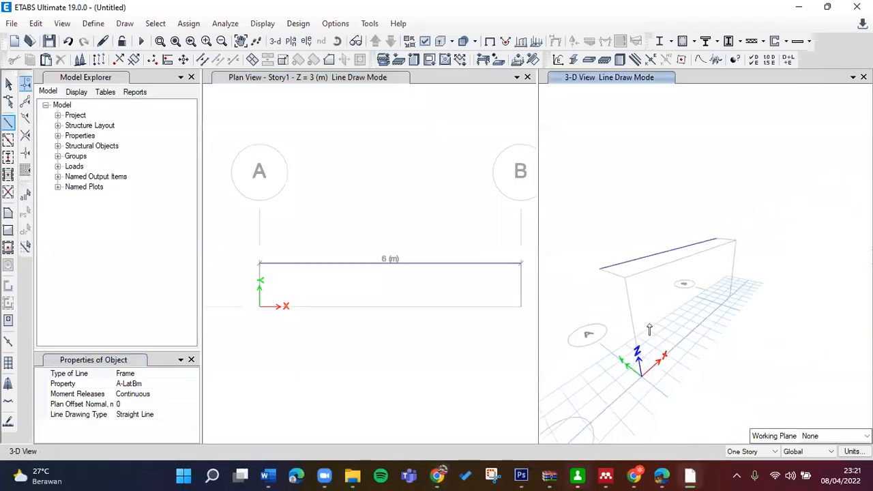
click(774, 453)
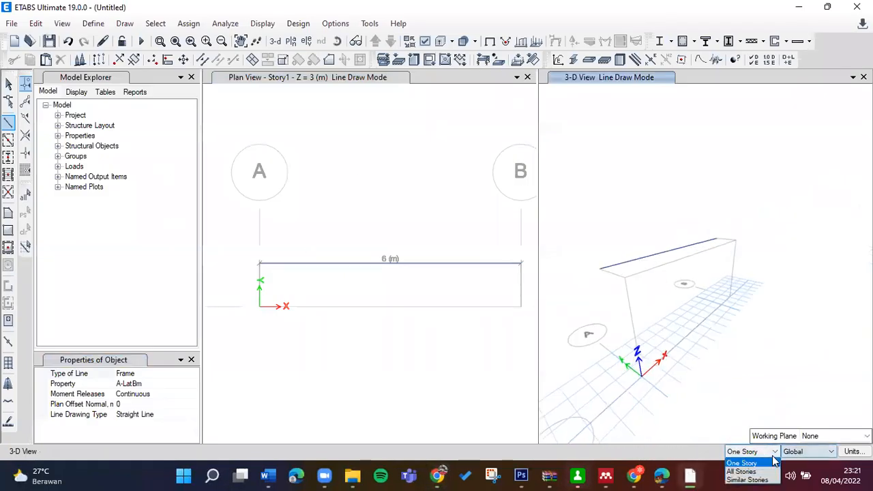
click(760, 463)
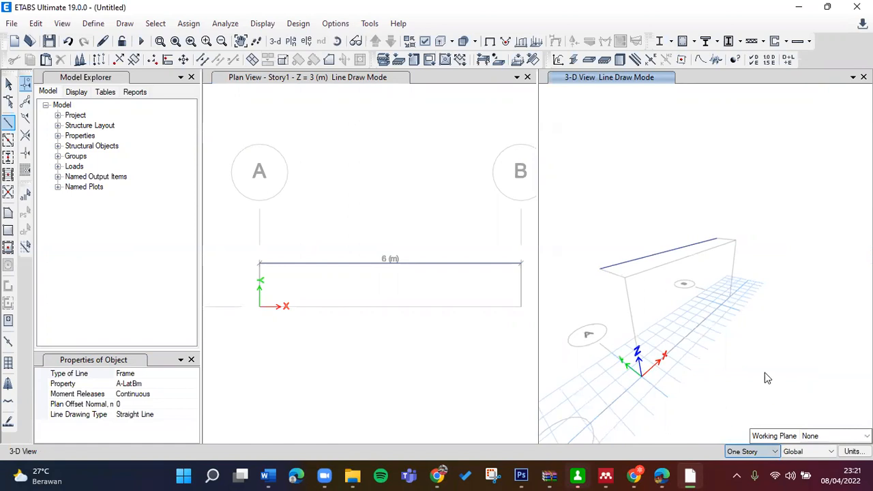
Step: Close the current untitled model without saving its changes
click(15, 24)
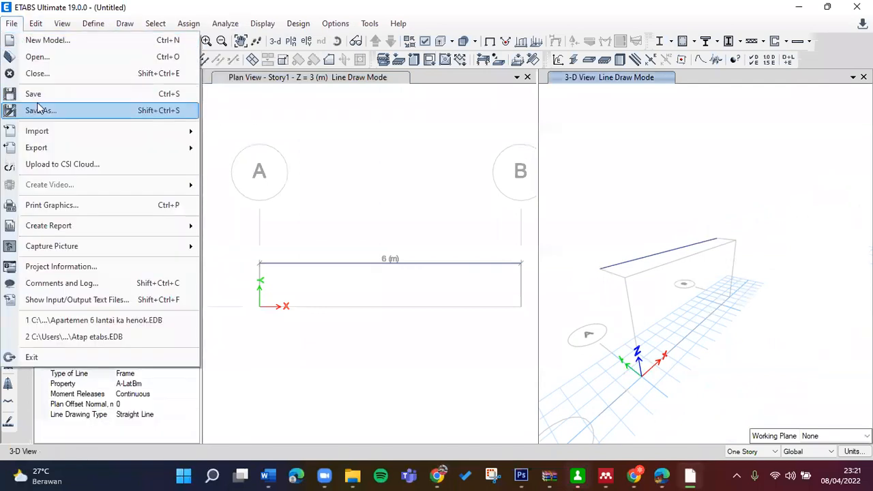
click(37, 73)
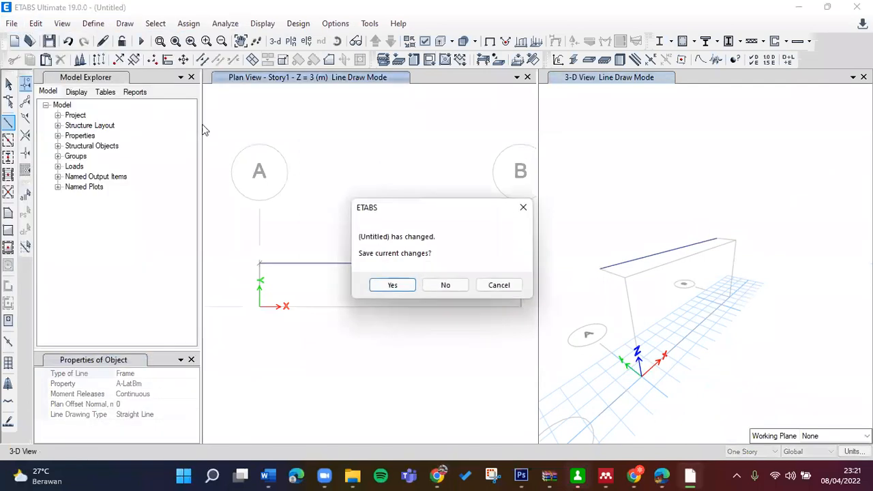
click(440, 285)
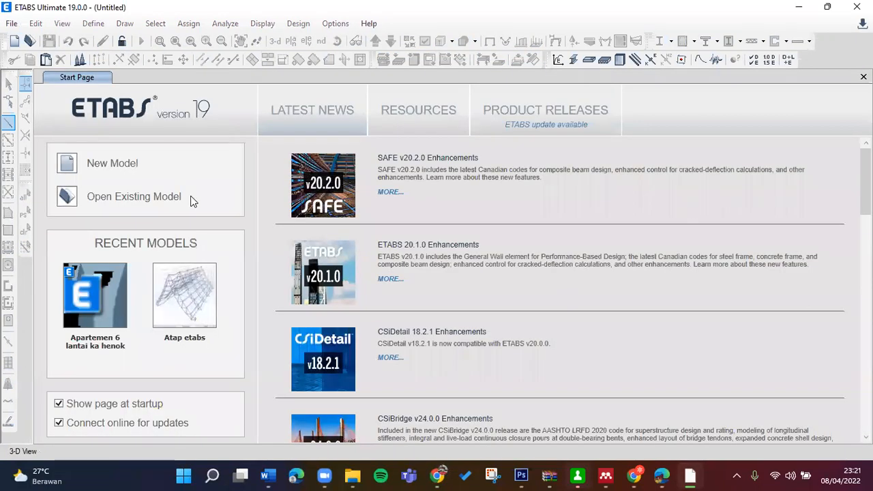
Step: Start a new model with the built-in Metric SI settings, choose custom grid spacing and open its grid data
click(122, 166)
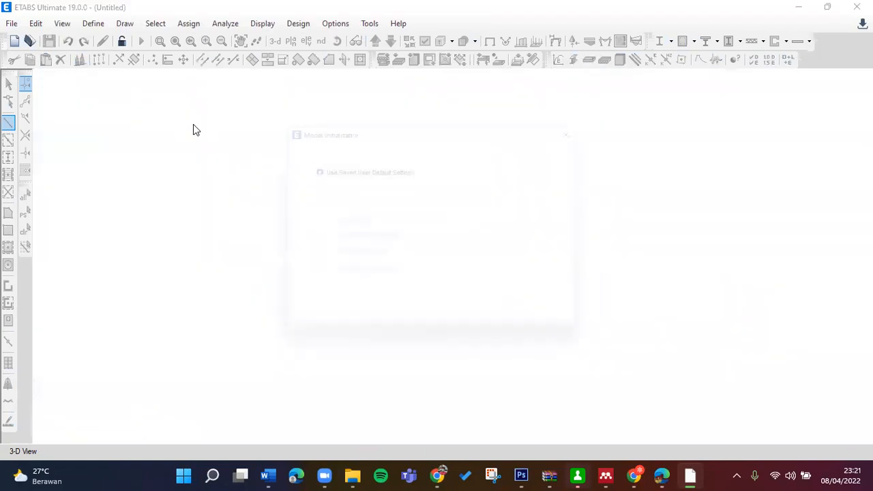
click(376, 205)
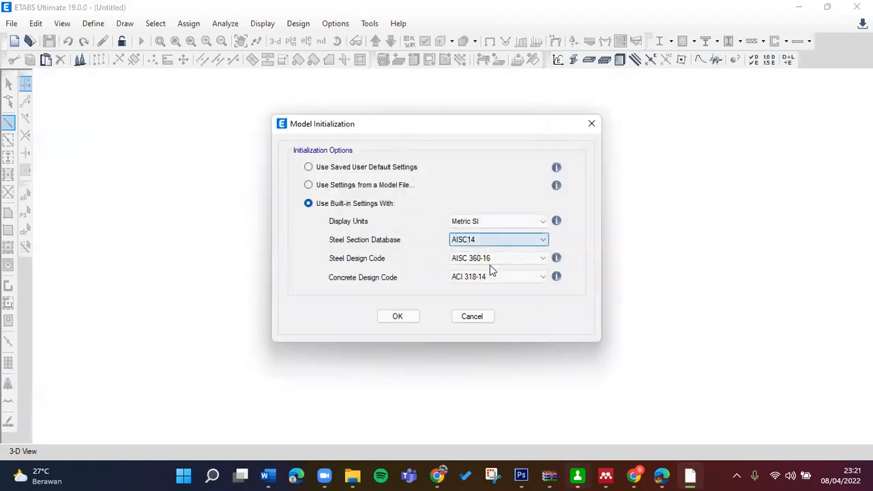
click(410, 318)
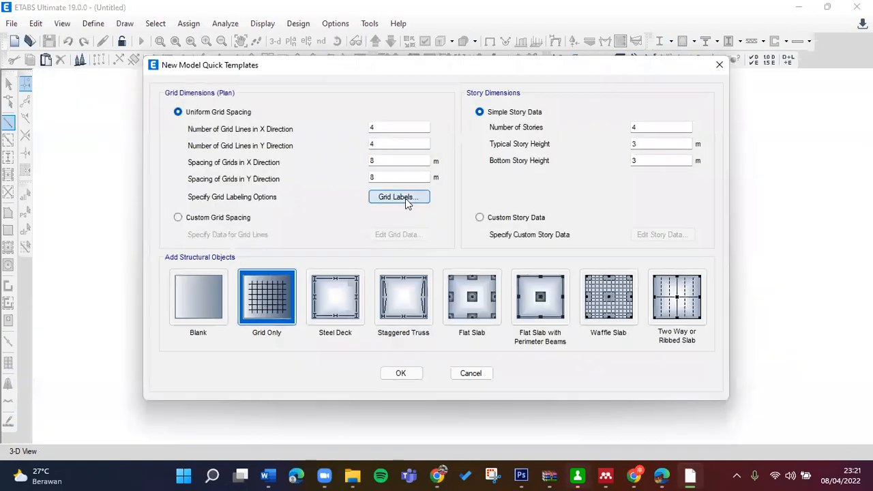
click(177, 217)
click(407, 234)
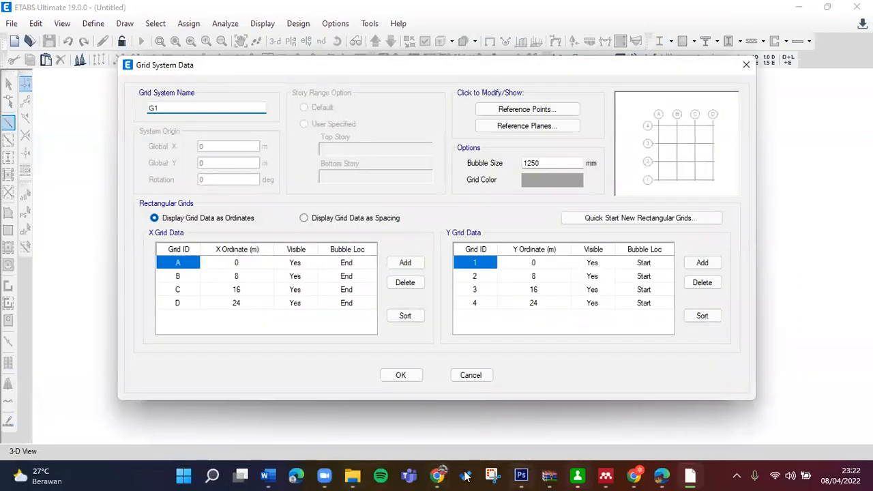
Step: Switch to Chrome and rewind the exercise video to the section showing the grid system data
click(438, 476)
click(596, 296)
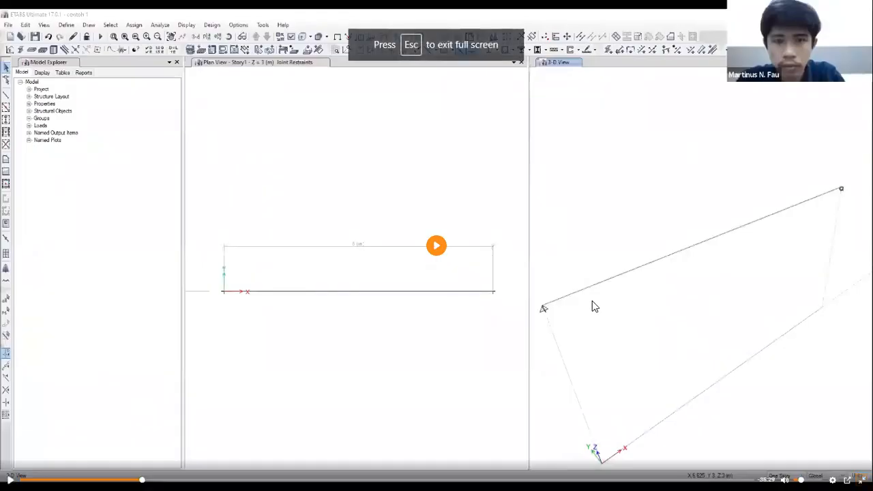
drag(91, 473, 58, 472)
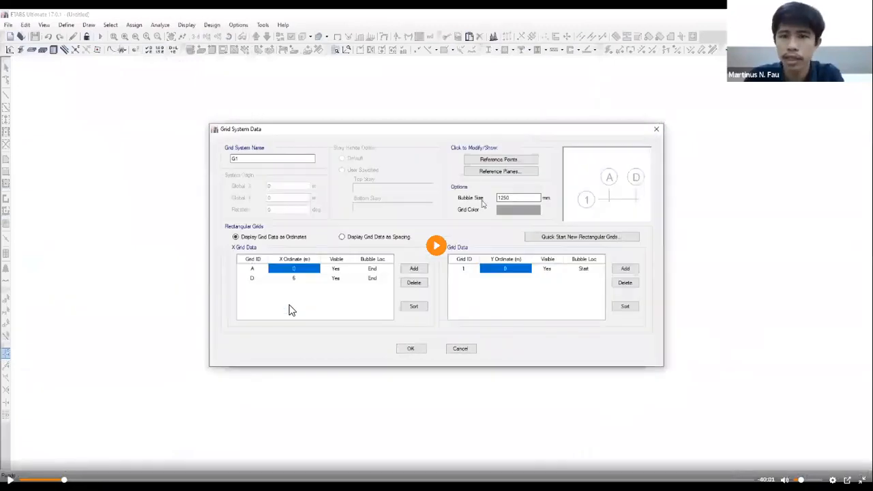
key(Escape)
Step: Return to ETABS, delete X grid lines B and C, and set the X ordinate of grid D to 6 m
click(662, 474)
click(662, 474)
click(690, 475)
drag(193, 281, 196, 286)
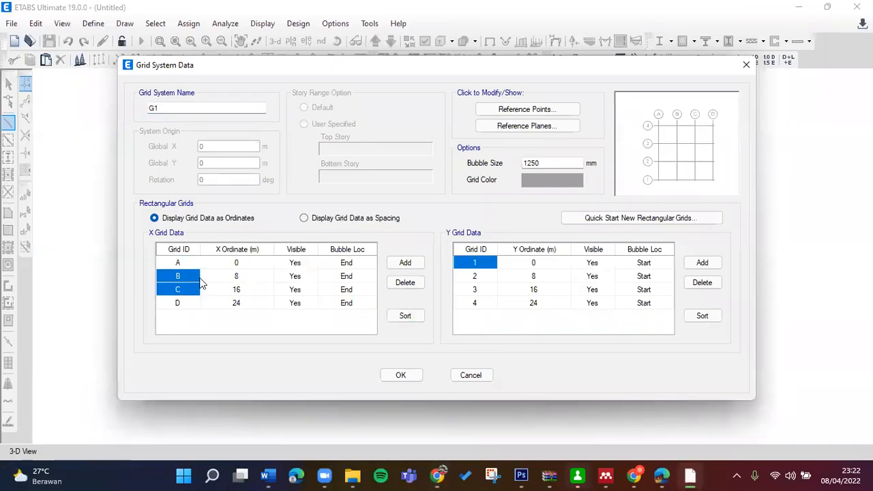
click(405, 282)
click(270, 275)
text(6)
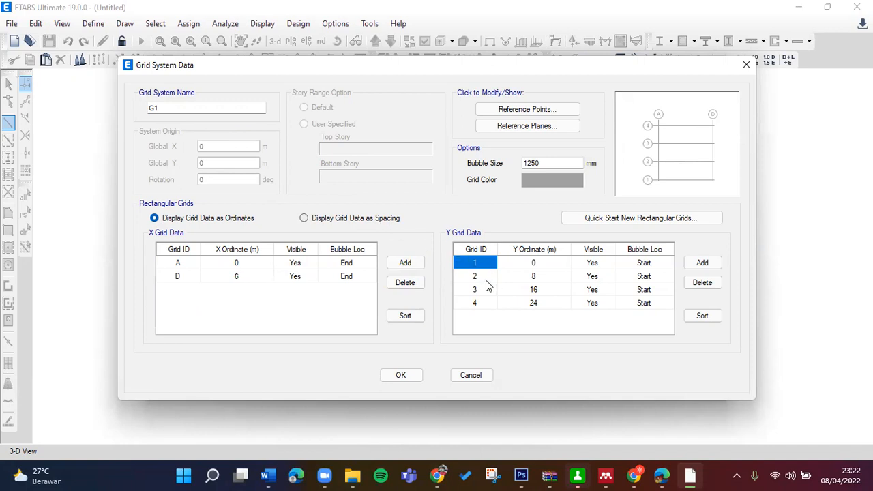
Step: Delete Y grid lines 2, 3 and 4 so only grid line 1 remains
drag(488, 288, 484, 276)
shift+click(476, 307)
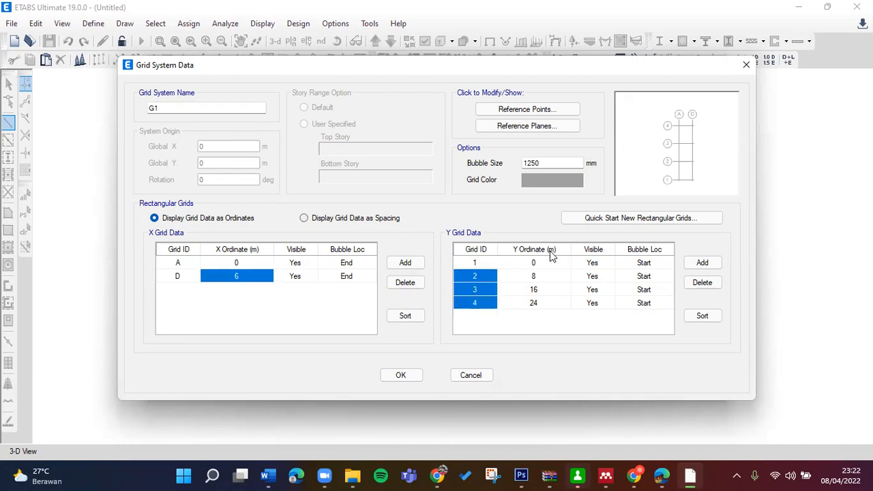
click(702, 282)
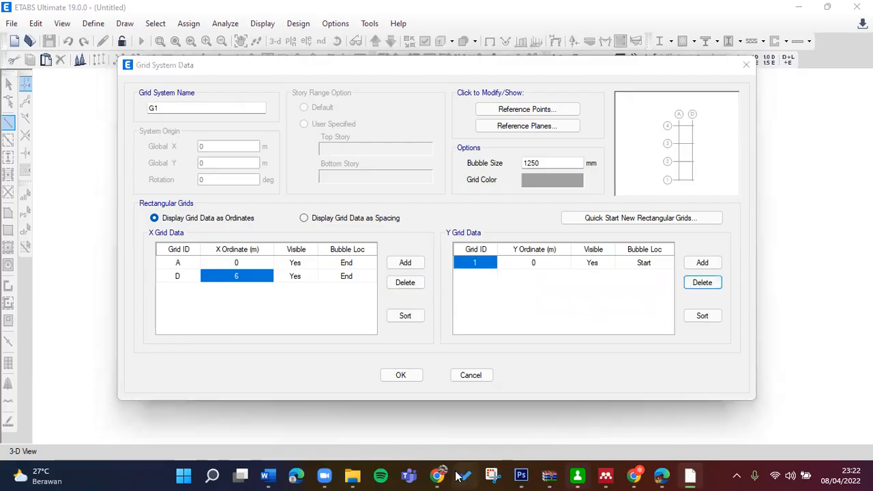
click(466, 476)
click(858, 9)
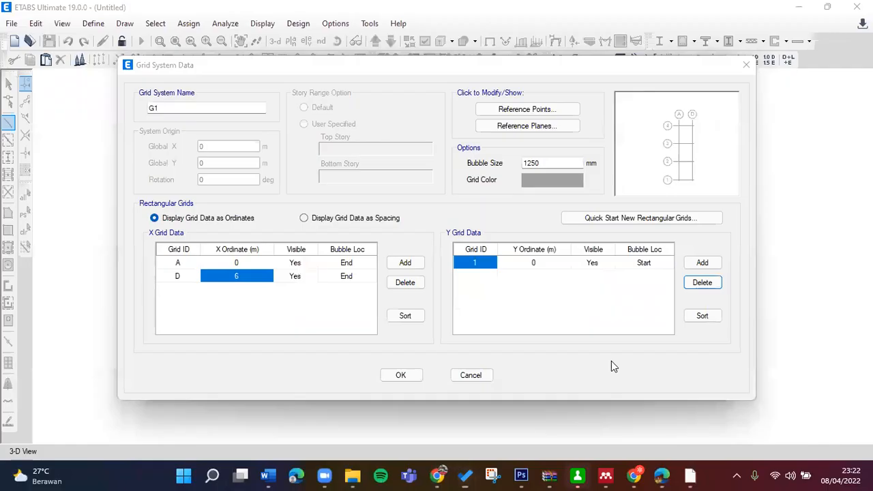
Step: Check the grid settings against the exercise video in Chrome, return to ETABS and accept the custom grid data
click(437, 476)
click(596, 298)
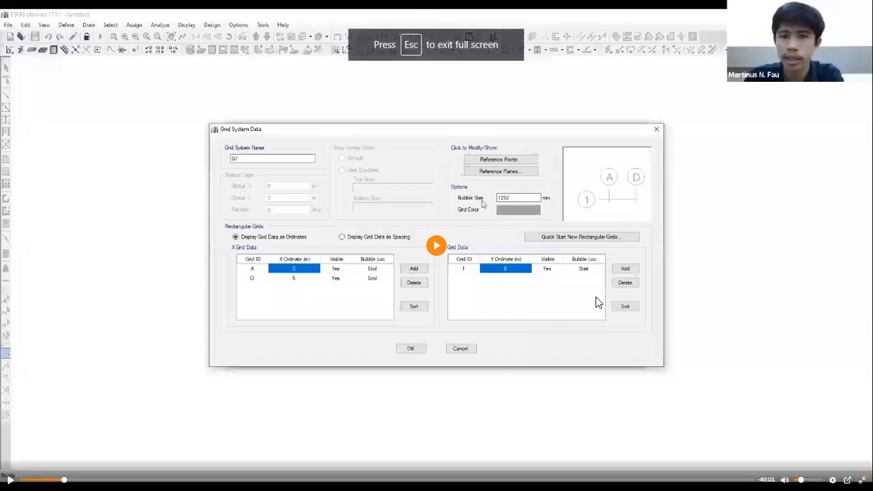
key(Escape)
click(690, 476)
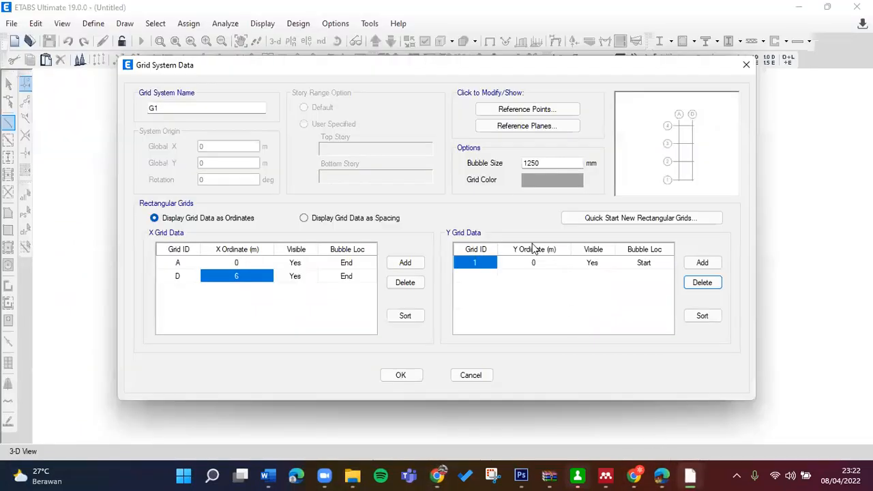
click(409, 376)
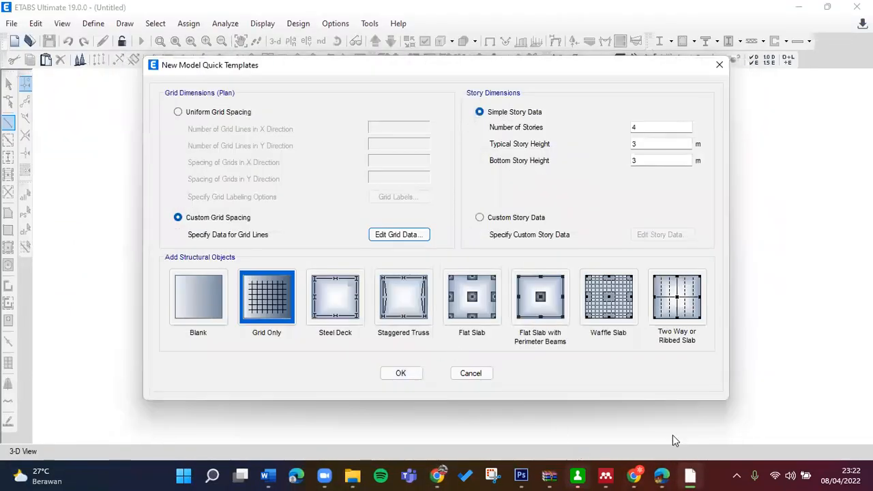
Step: Review the custom grid data in ETABS, accept it, and check the exercise video in Chrome before returning to the model templates
click(405, 236)
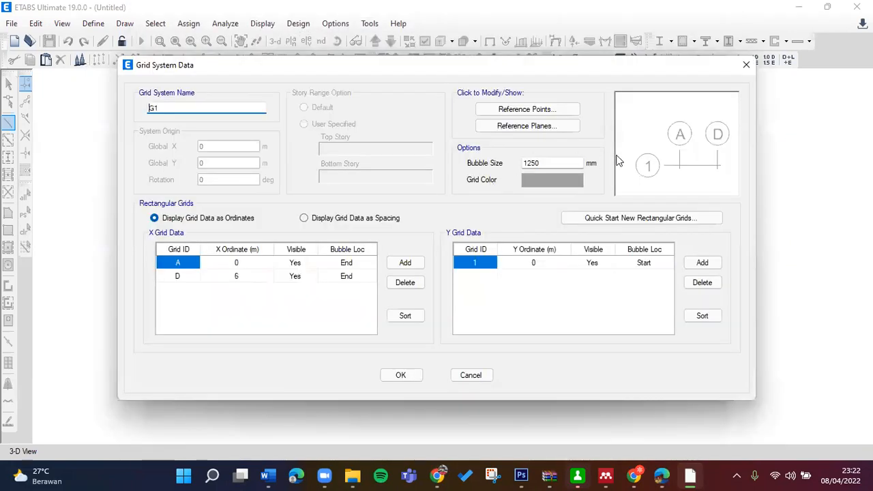
click(629, 268)
click(521, 268)
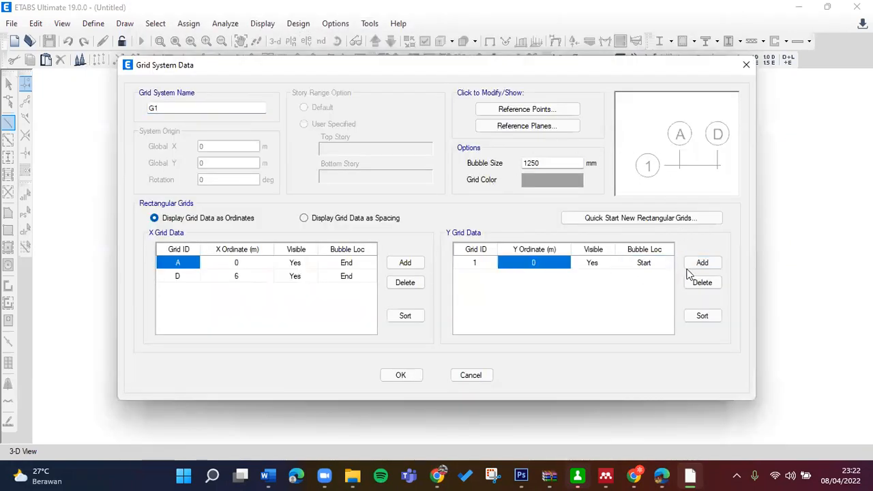
click(399, 374)
click(437, 475)
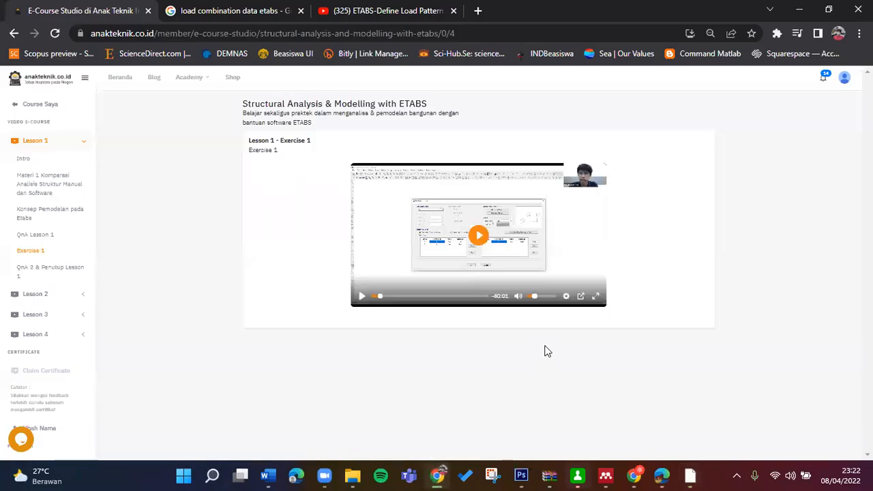
click(692, 475)
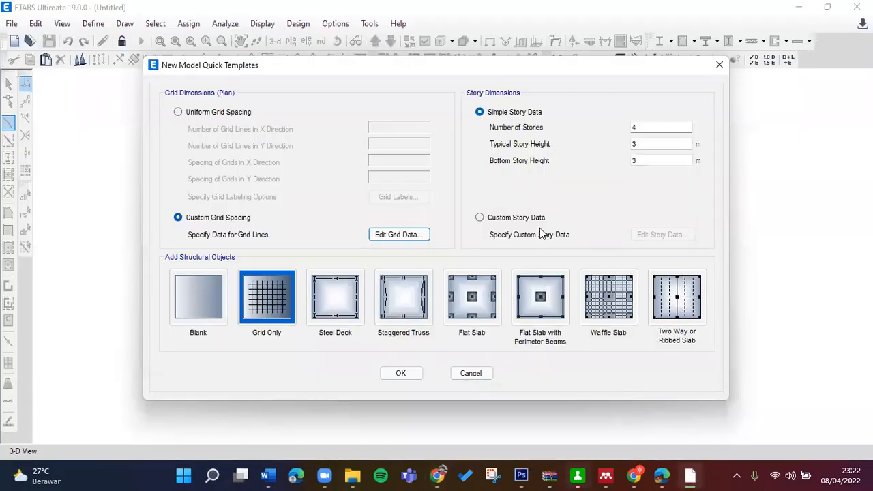
Step: Choose custom story data for the new model and open its story table for editing
click(520, 218)
click(659, 235)
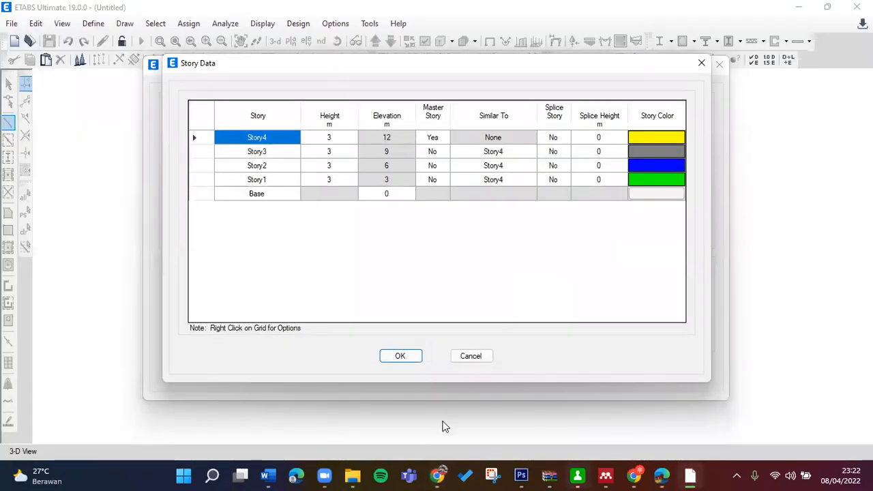
Step: Switch to Chrome and examine the part of the exercise video that shows stories being deleted from the story data
click(439, 475)
click(595, 297)
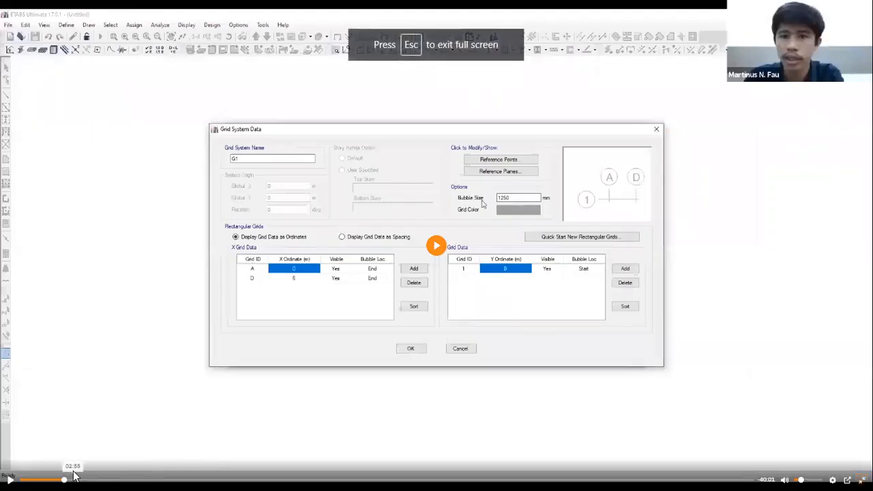
click(74, 479)
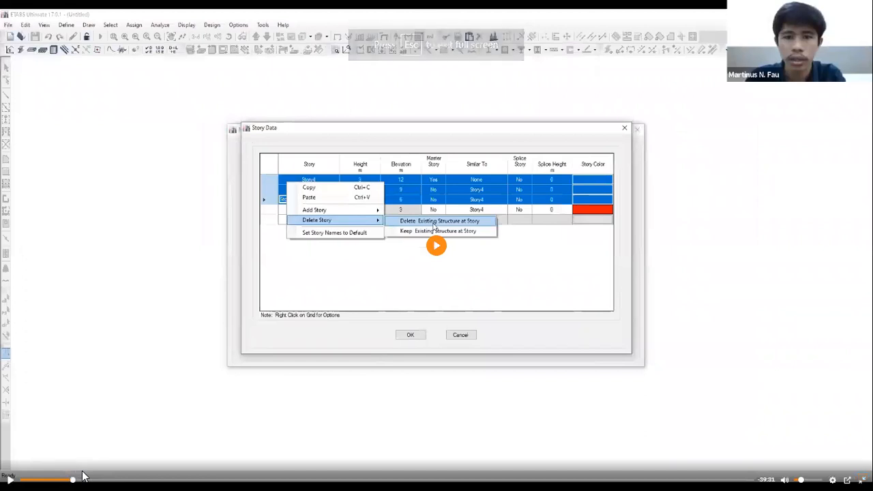
click(81, 478)
click(84, 477)
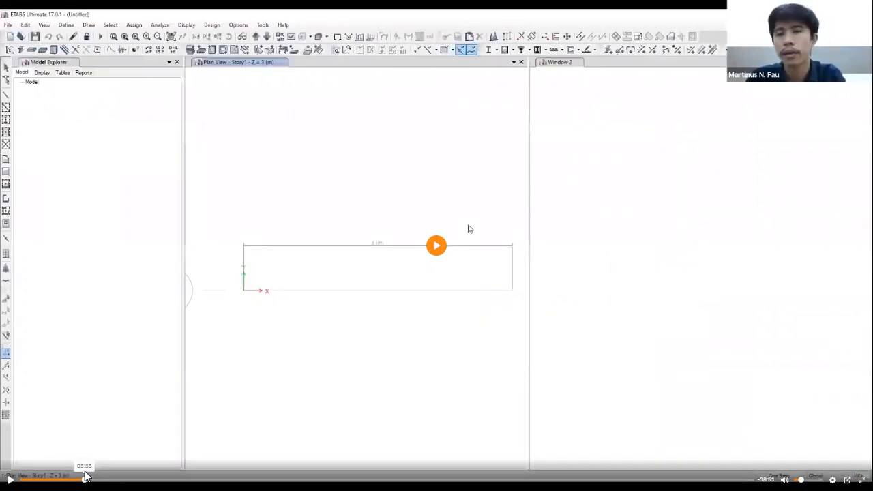
click(77, 478)
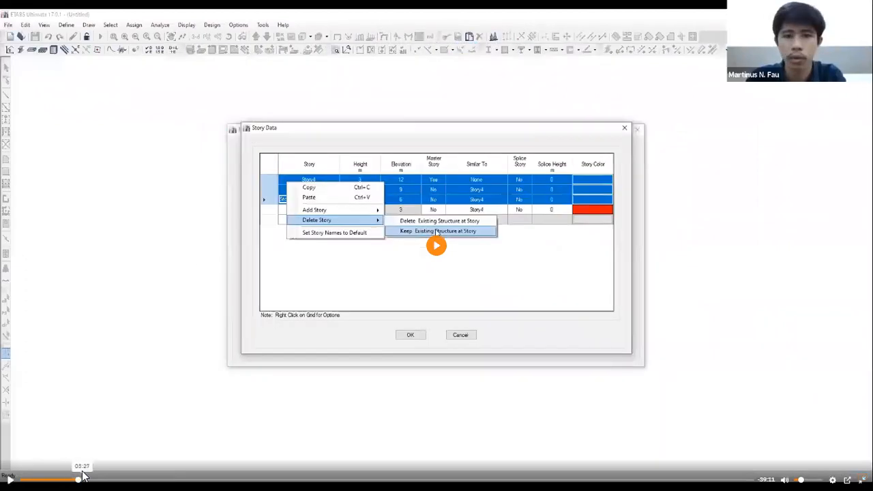
click(79, 477)
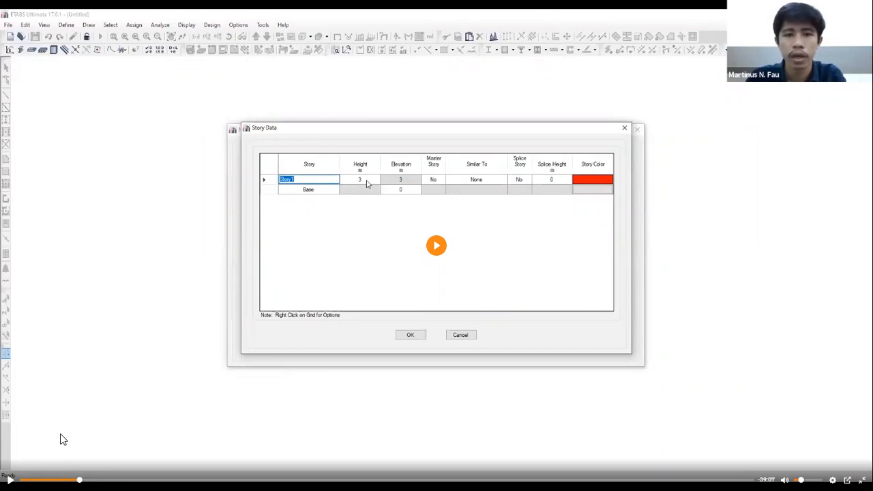
key(Escape)
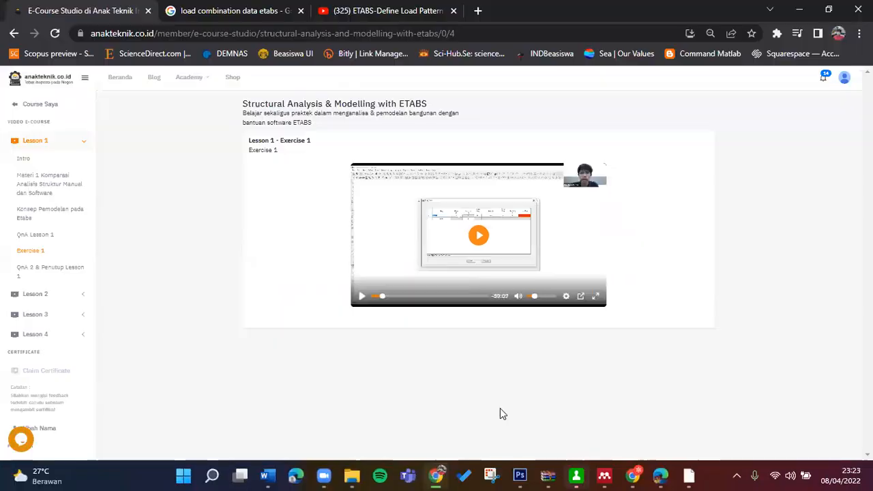
Step: Return to ETABS and delete Story4, Story3 and Story2 together with their existing structure
click(686, 476)
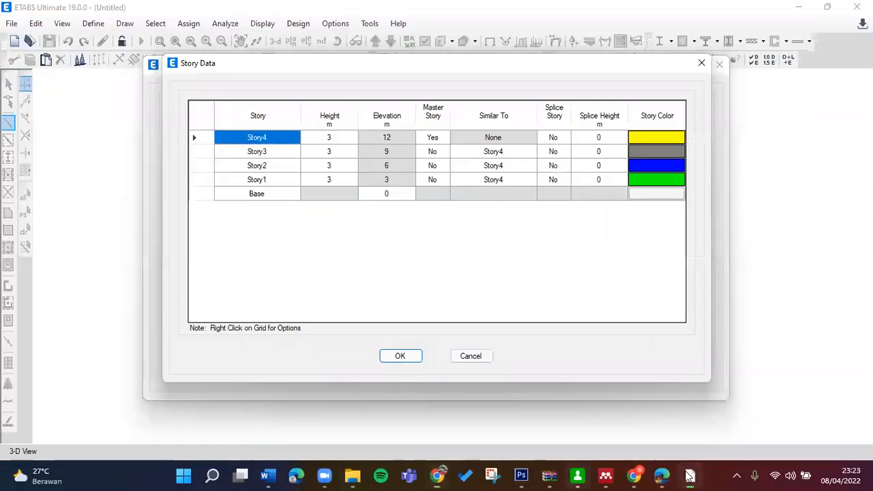
shift+click(282, 166)
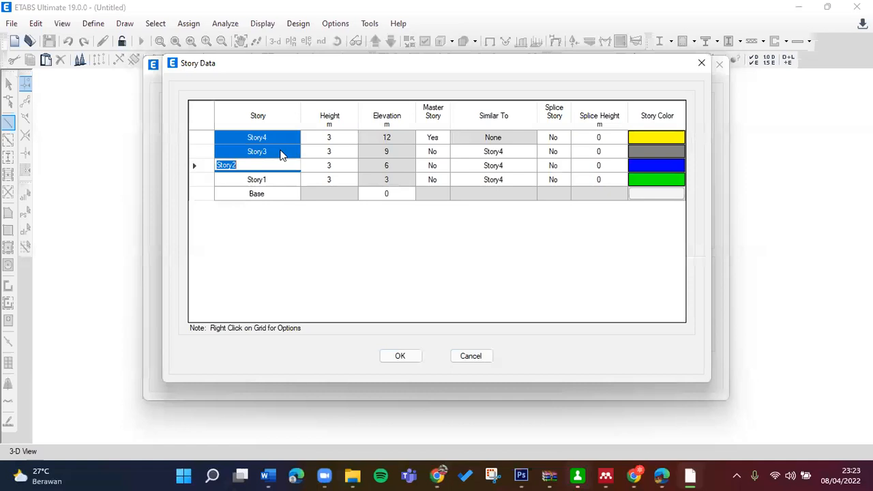
right_click(282, 156)
mouse_move(338, 204)
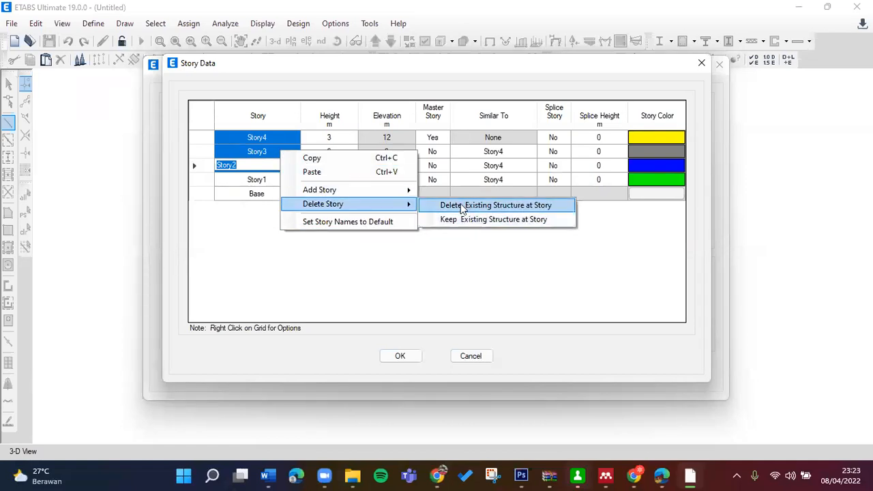
click(461, 206)
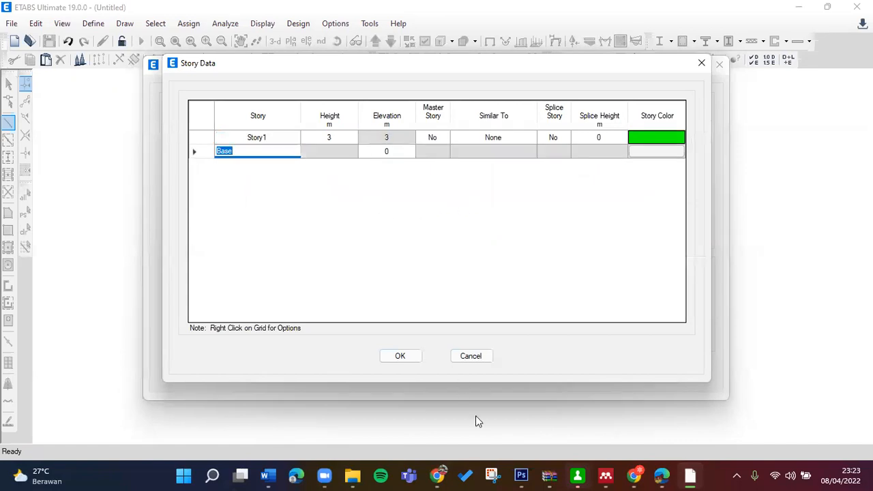
Step: Compare the story table with the exercise video in Chrome, return to ETABS and accept the custom story data
click(438, 476)
click(592, 300)
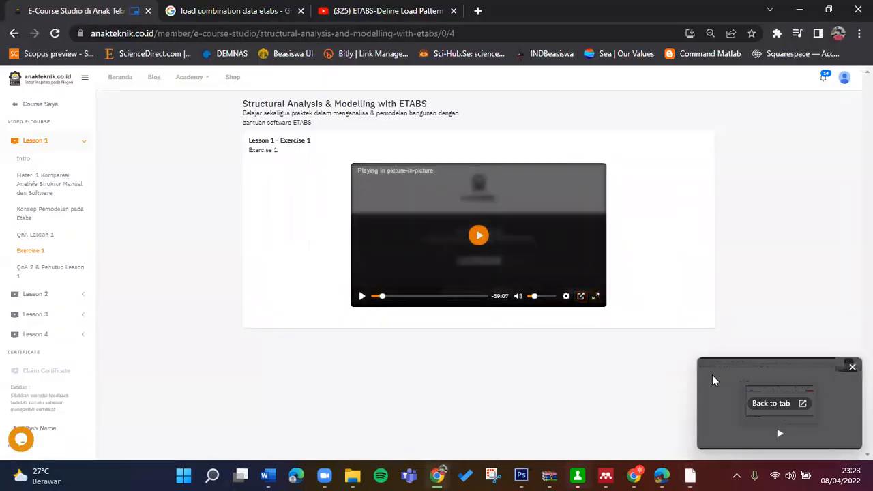
click(773, 404)
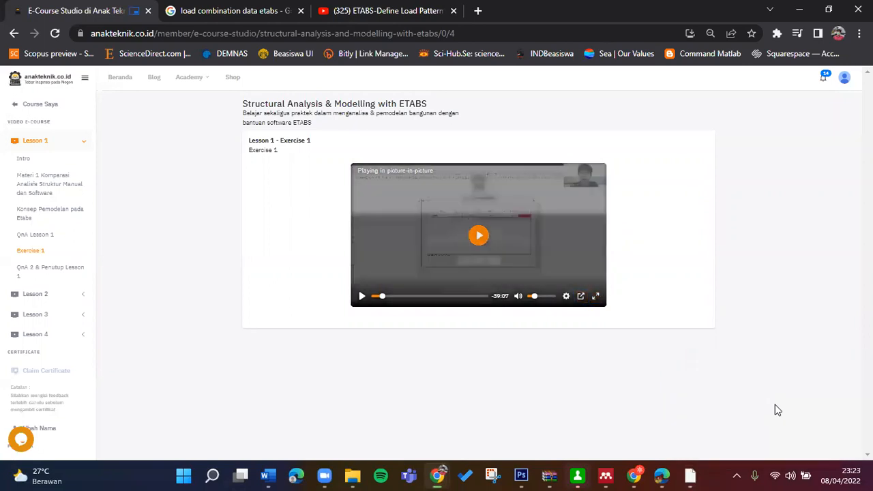
click(594, 296)
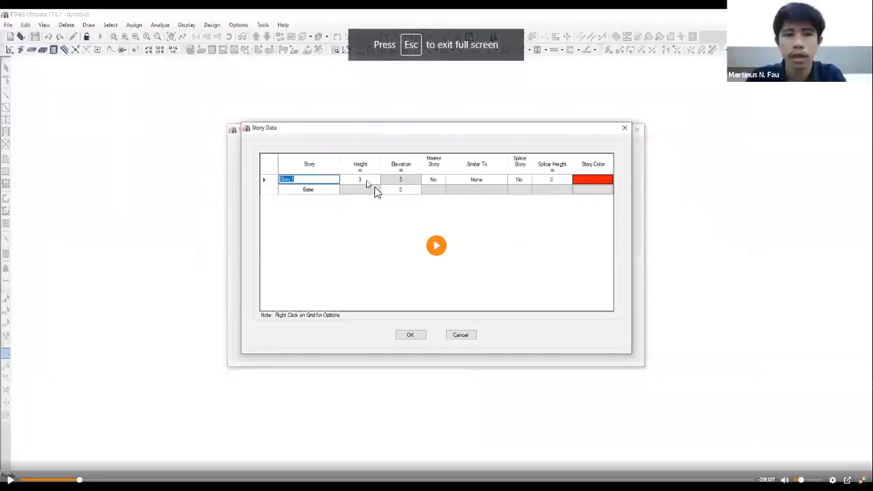
key(Escape)
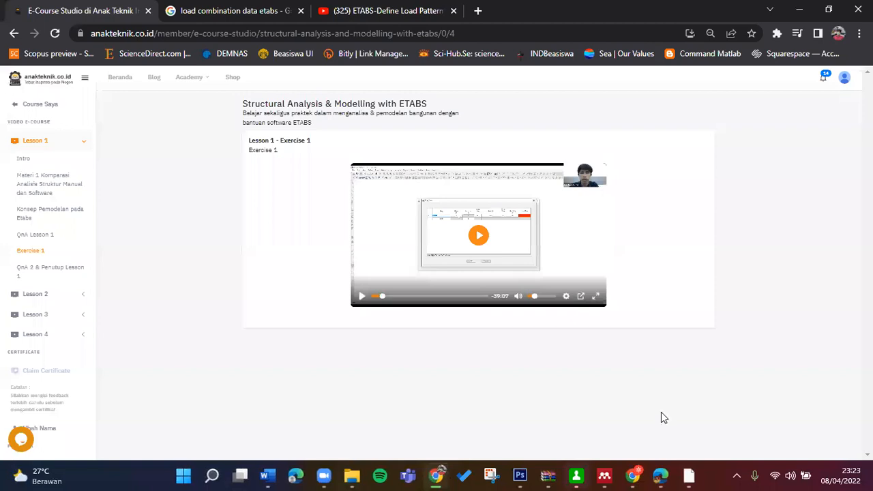
click(692, 475)
click(400, 356)
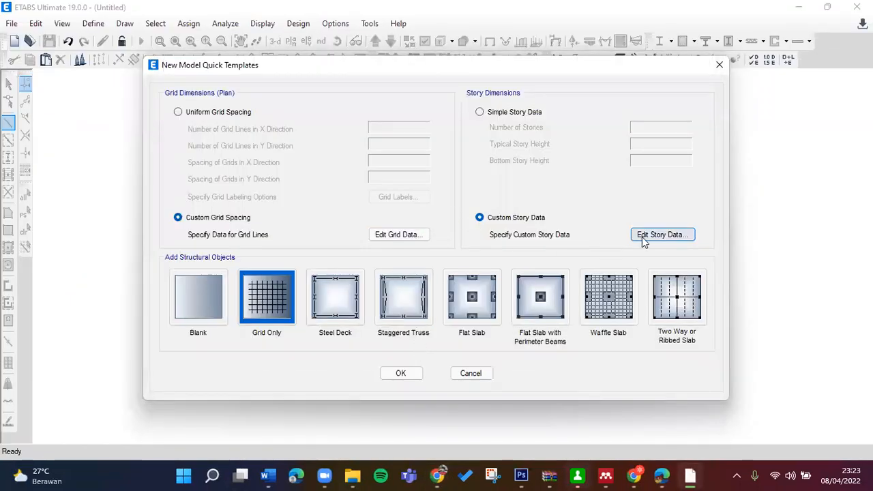
Step: Recheck the grid and story data and compare the story table with the exercise video in Chrome
click(415, 239)
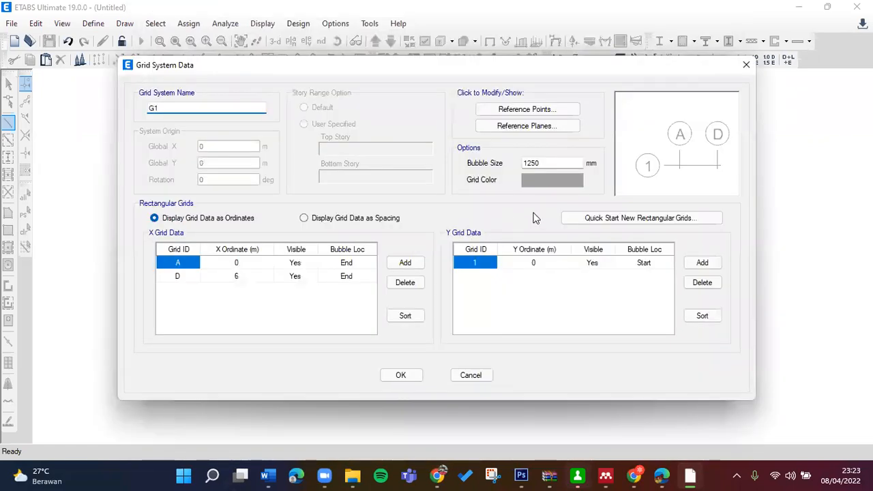
click(405, 376)
click(648, 236)
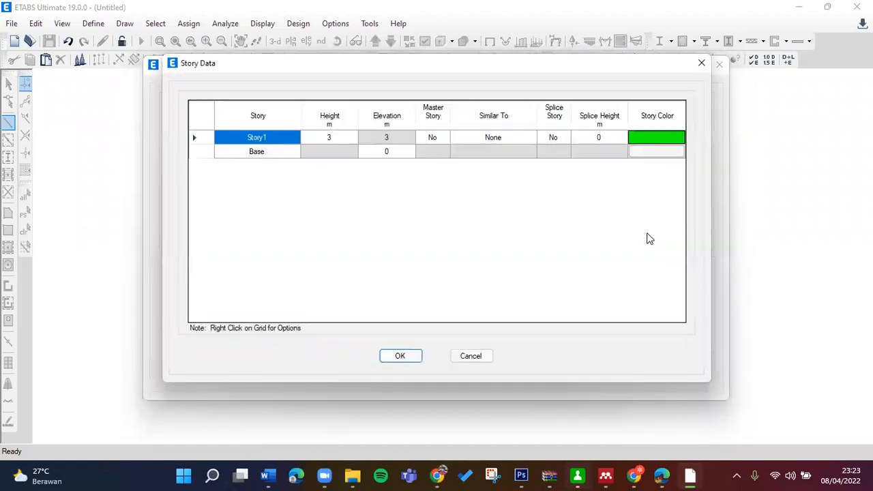
click(437, 476)
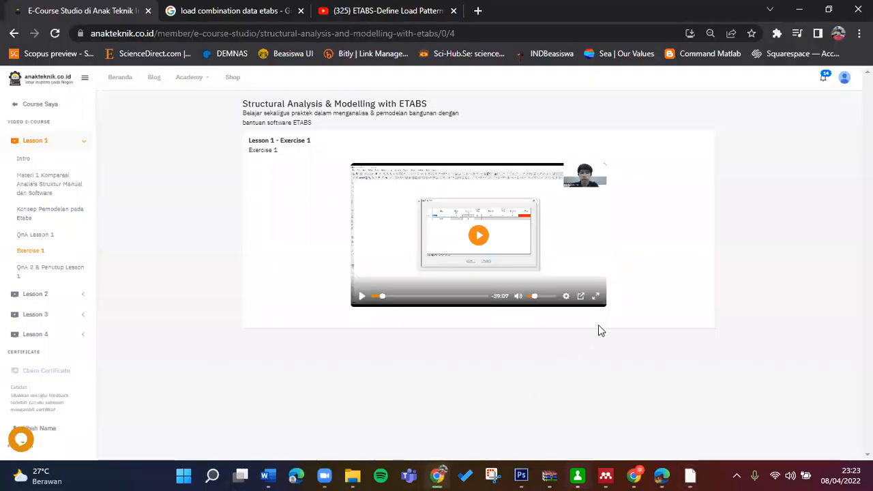
click(596, 297)
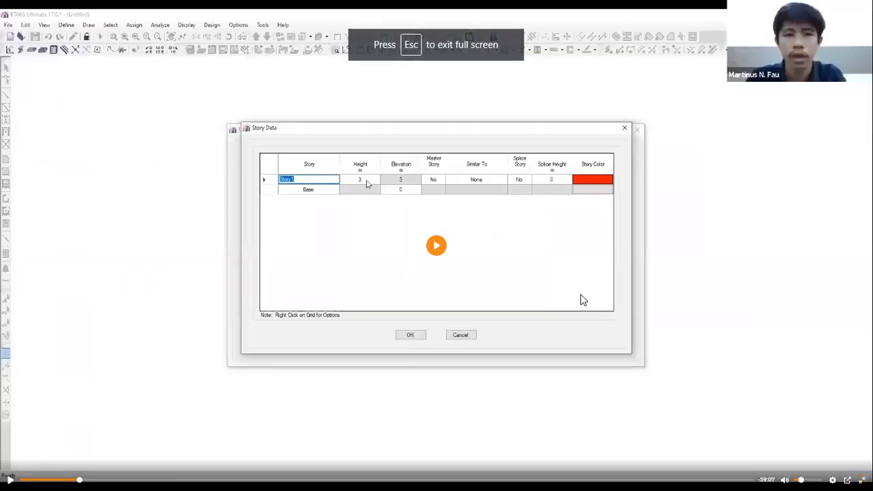
key(Escape)
Step: Return to ETABS, accept the story data and create the Grid Only model
click(691, 476)
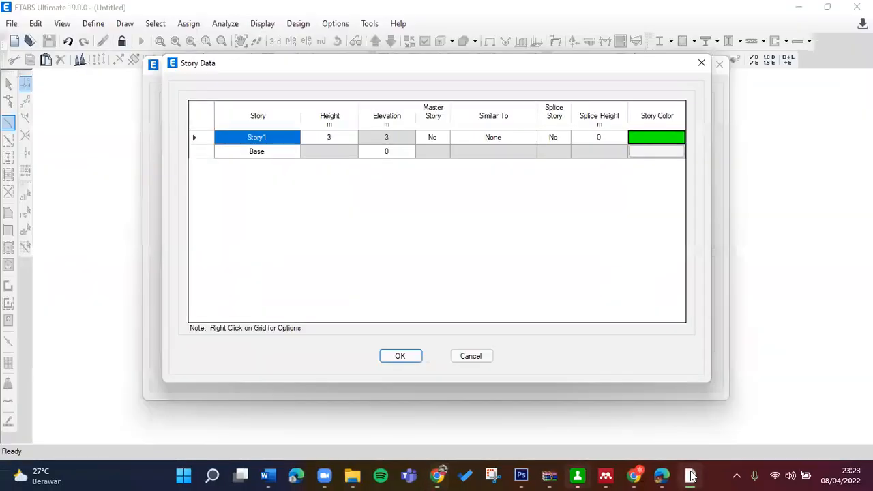
click(414, 356)
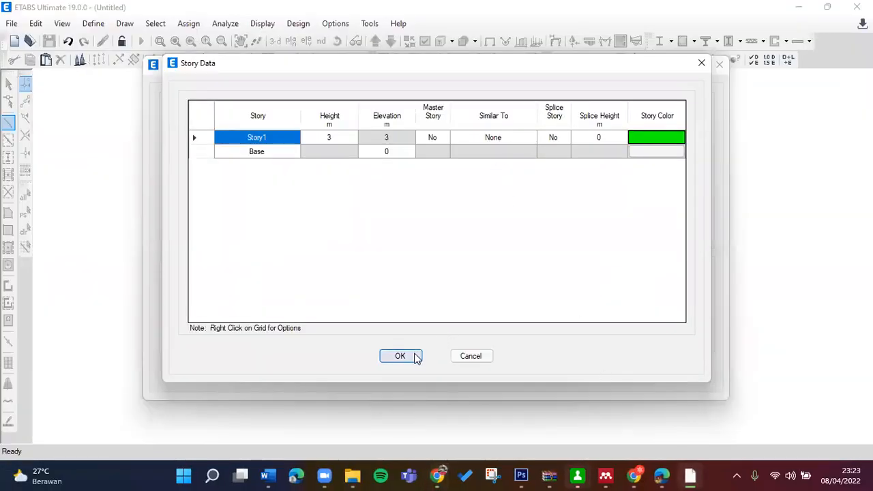
click(398, 369)
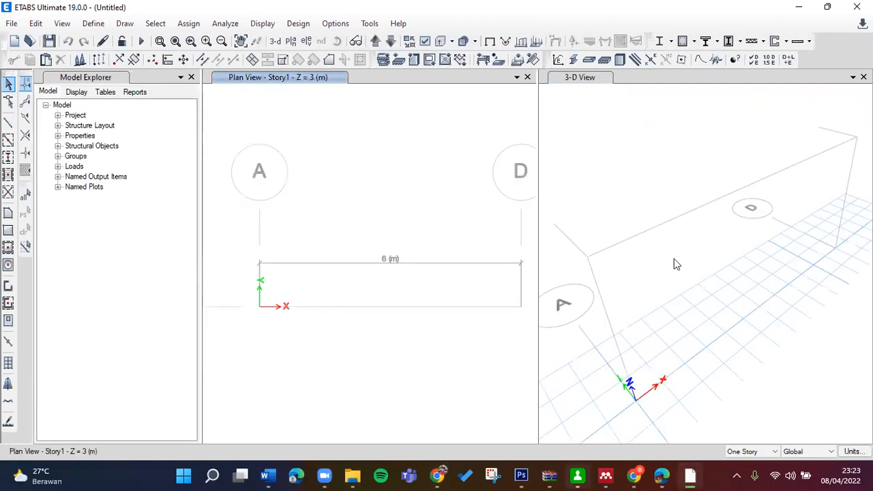
Step: Draw a straight A-LatBm frame beam along grid line 1 from grid A to grid D in the Story1 plan
shift+middle_drag(678, 257, 662, 244)
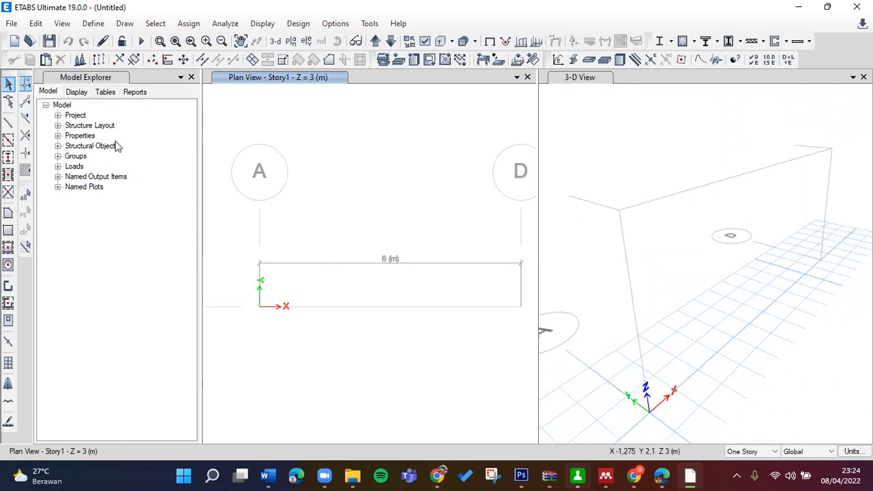
click(8, 123)
click(259, 306)
click(522, 306)
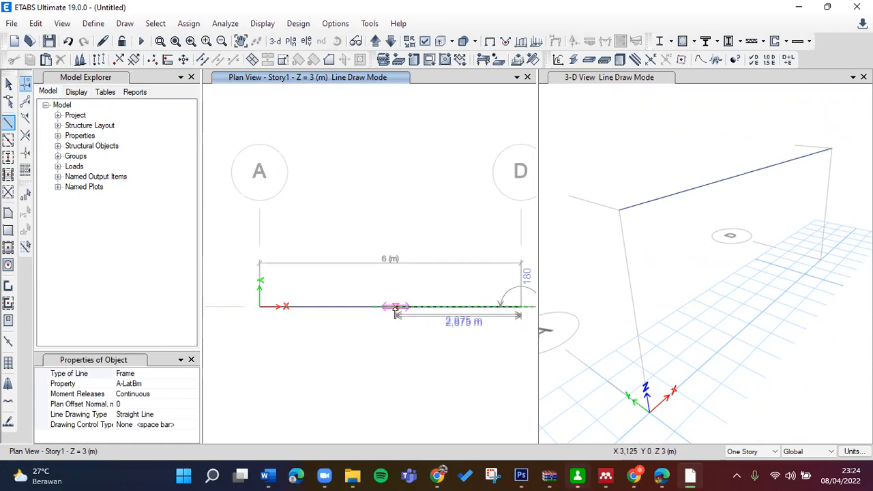
key(Escape)
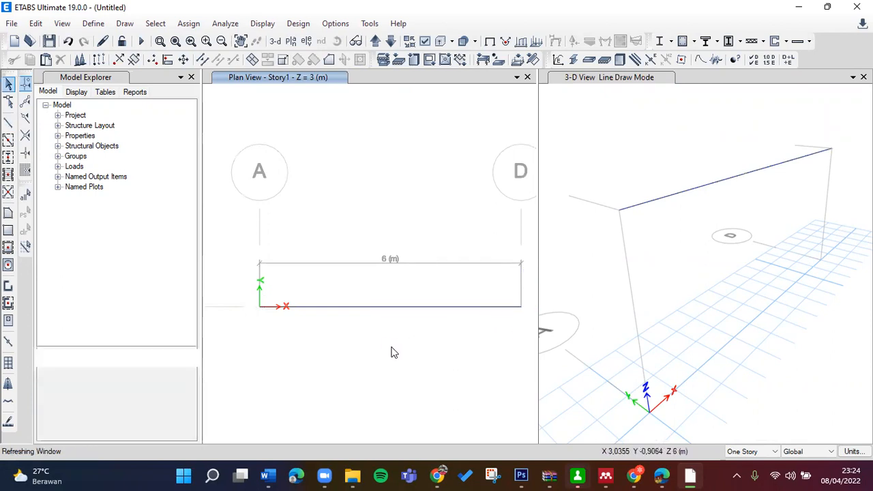
Step: Try to assign pinned joint restraints with translation X, Y and Z fixed, then close the restraint assignment
click(188, 23)
mouse_move(337, 42)
click(409, 40)
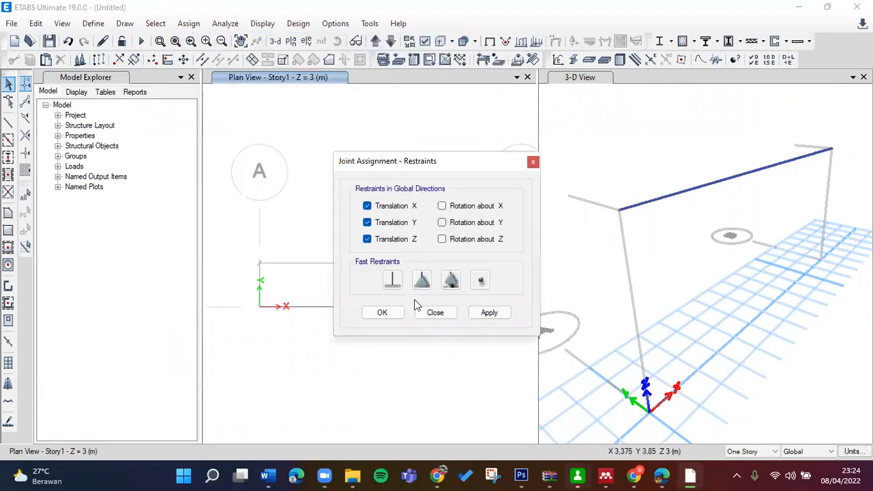
click(422, 279)
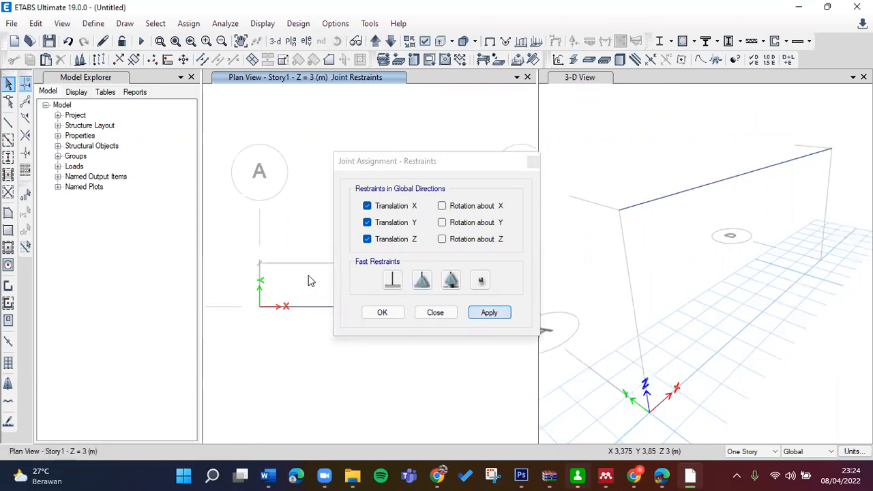
click(534, 280)
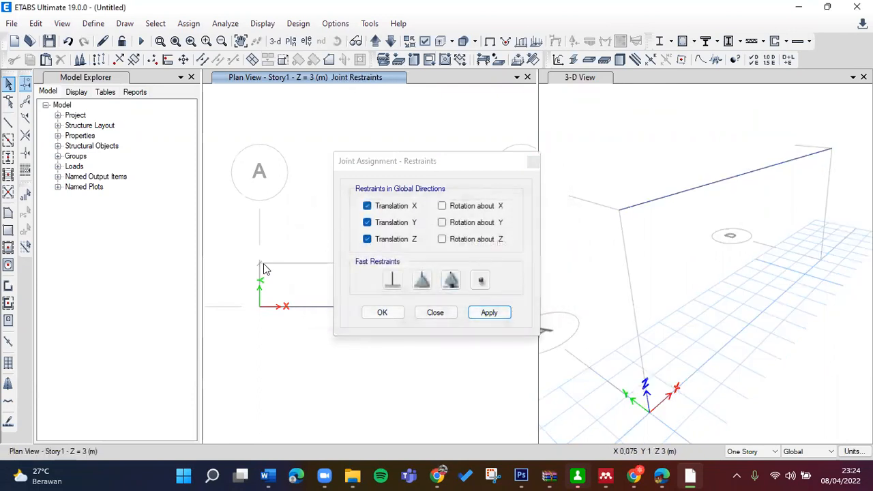
click(535, 161)
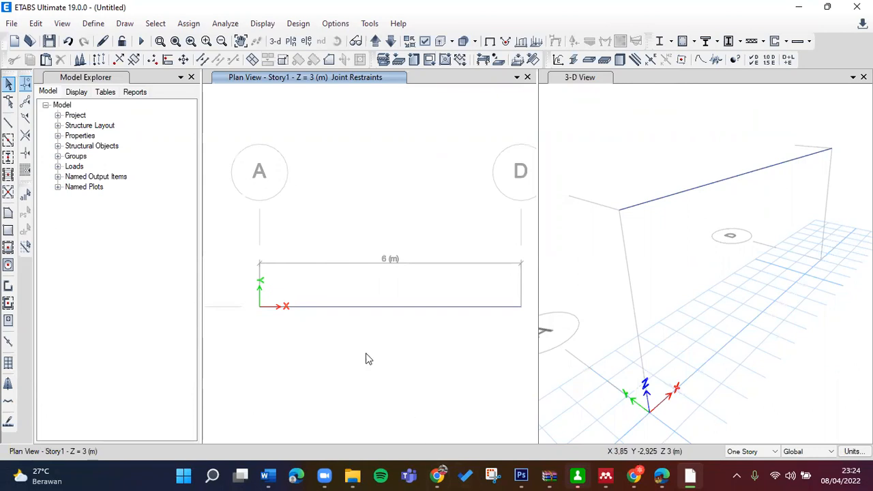
Step: Select the beam and replay the joint restraint part of the Exercise 1 video in Chrome to examine how the supports are assigned
click(293, 307)
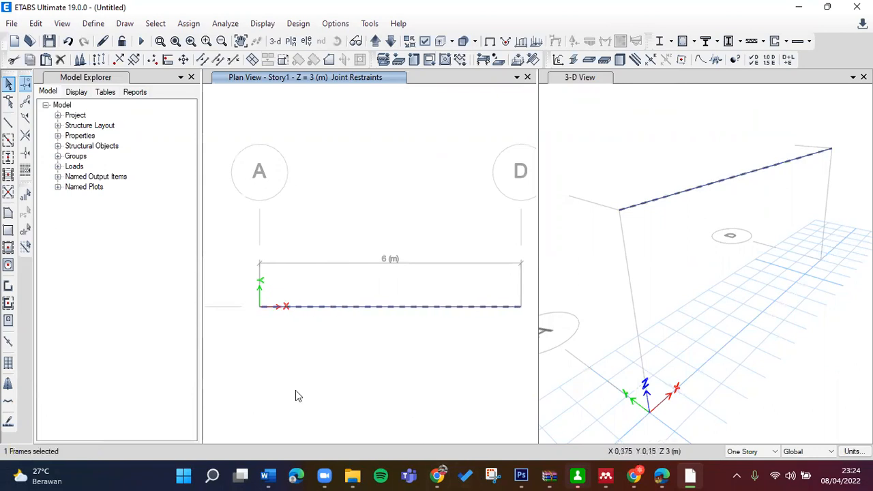
click(437, 476)
click(602, 299)
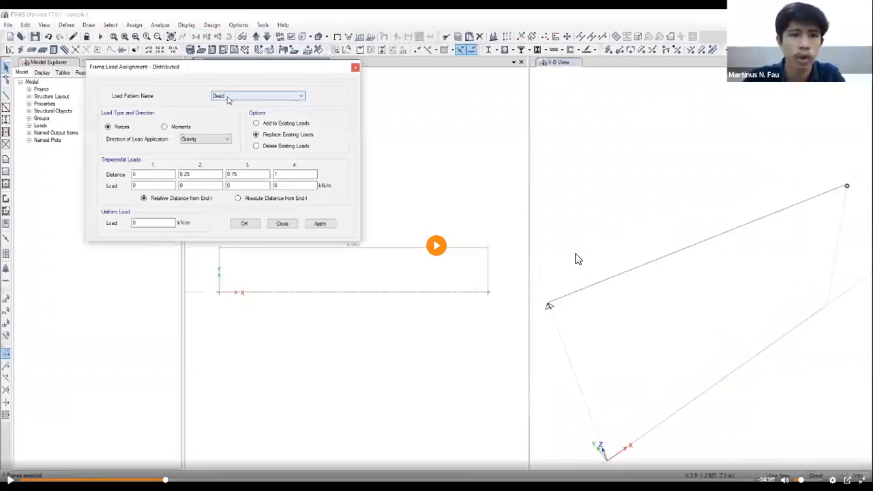
key(Left)
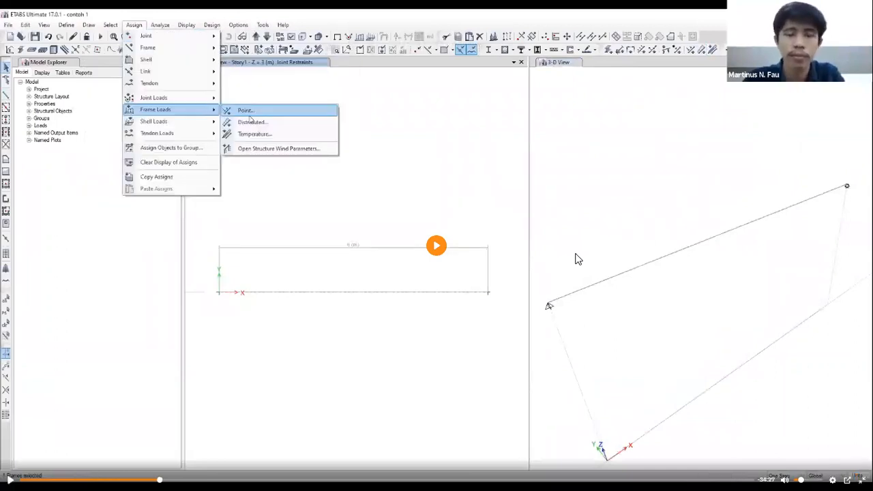
key(Left)
key(Left)
key(Left)
key(Left)
key(Left)
key(Left)
key(Left)
key(Left)
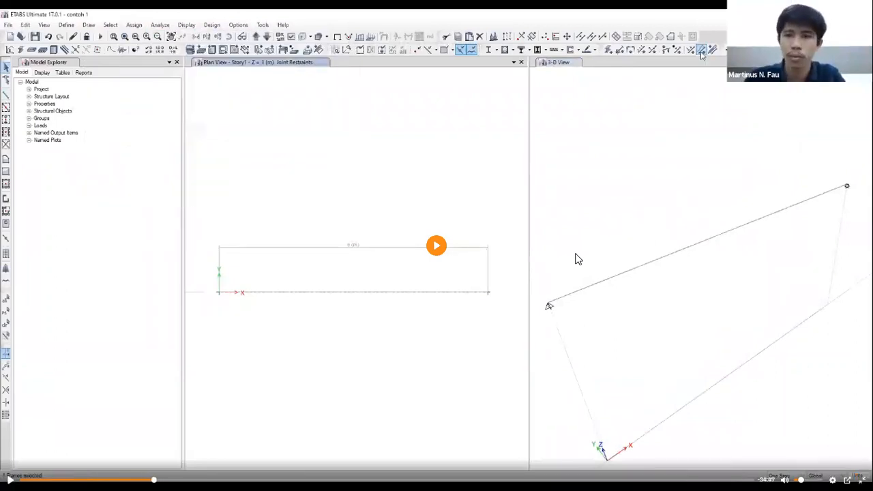
key(Left)
key(Left)
key(Left)
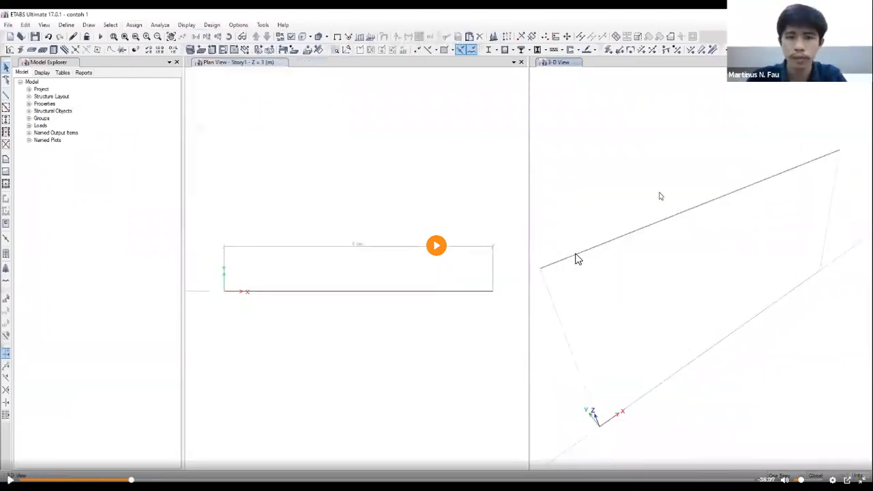
key(Right)
key(Right)
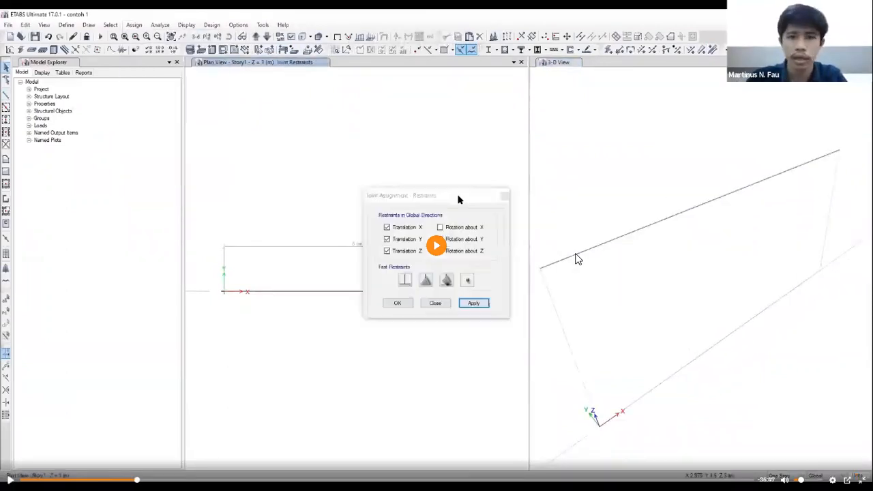
key(Left)
key(Right)
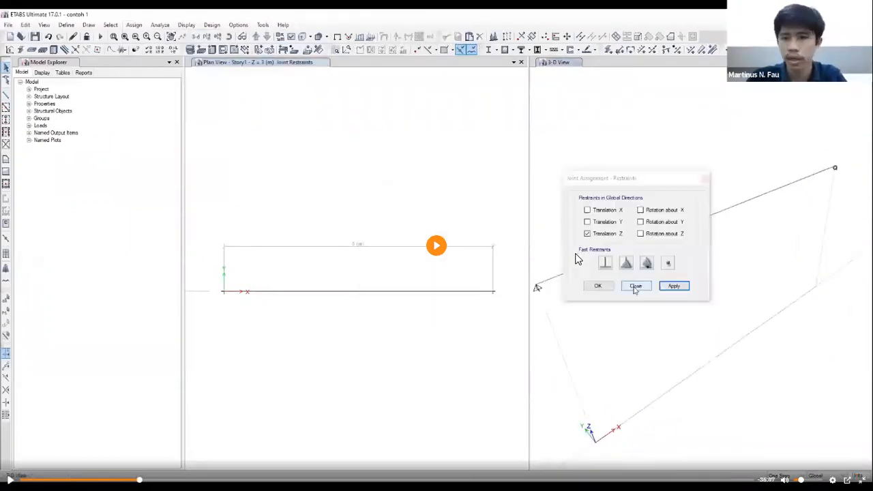
key(Right)
key(Right)
key(Right)
key(Right)
key(Right)
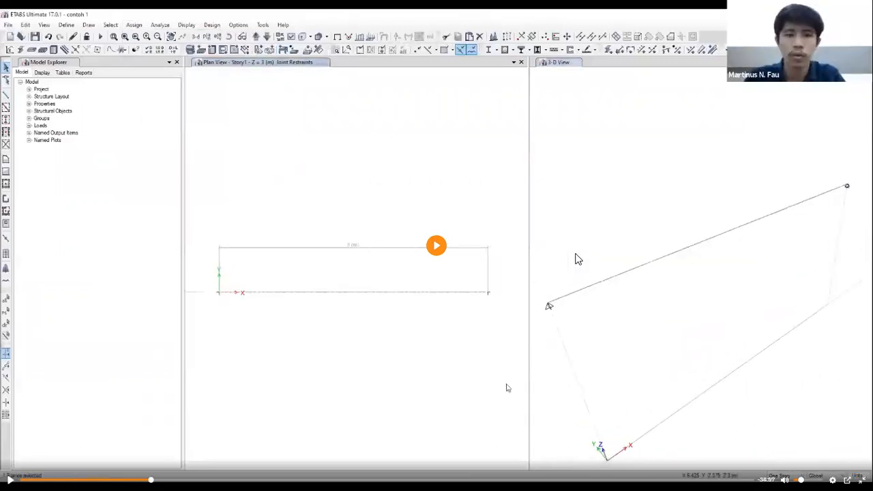
key(Left)
key(Left)
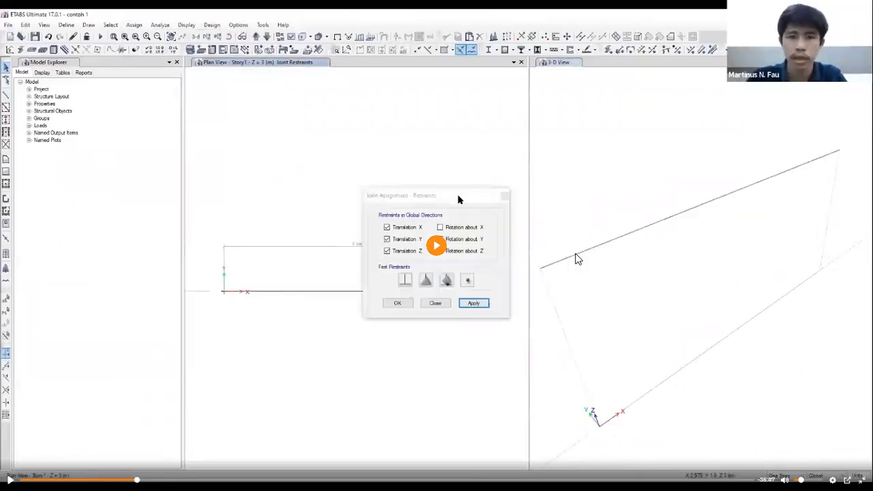
key(Escape)
Step: Return to ETABS and try to assign pinned joint restraints with translation X, Y and Z fixed to the selected beam
click(656, 470)
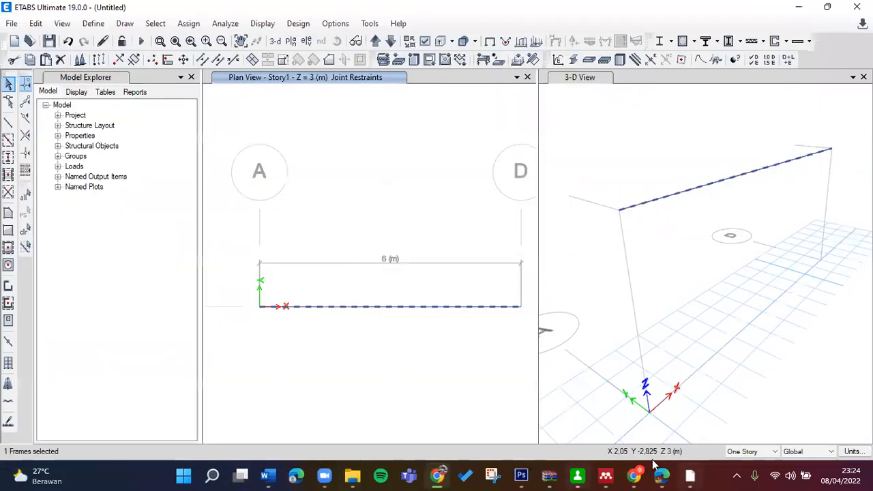
click(189, 24)
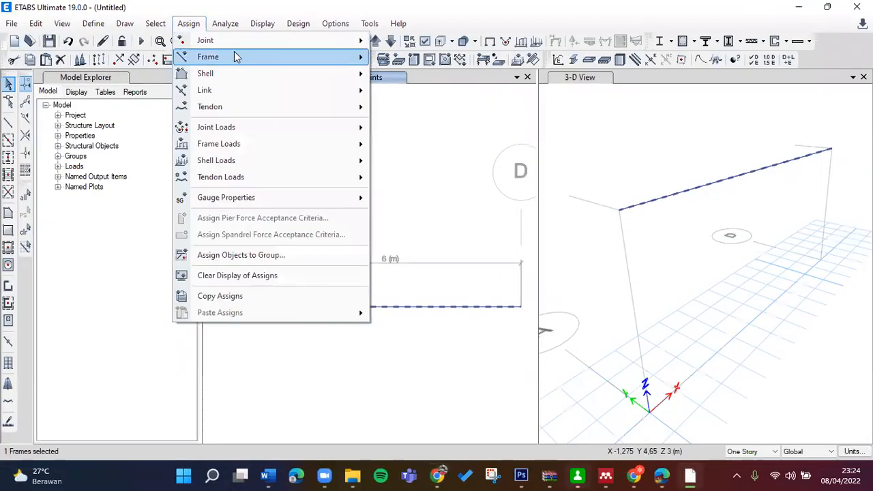
mouse_move(334, 45)
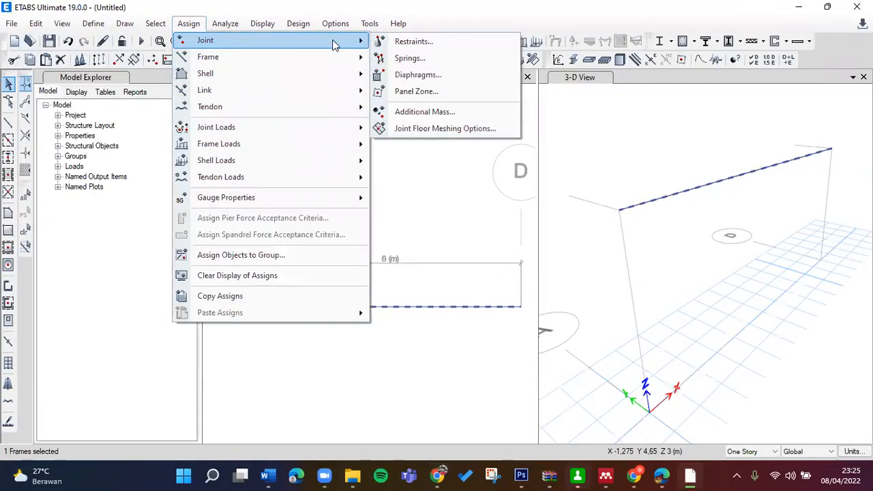
click(414, 42)
click(421, 279)
click(495, 314)
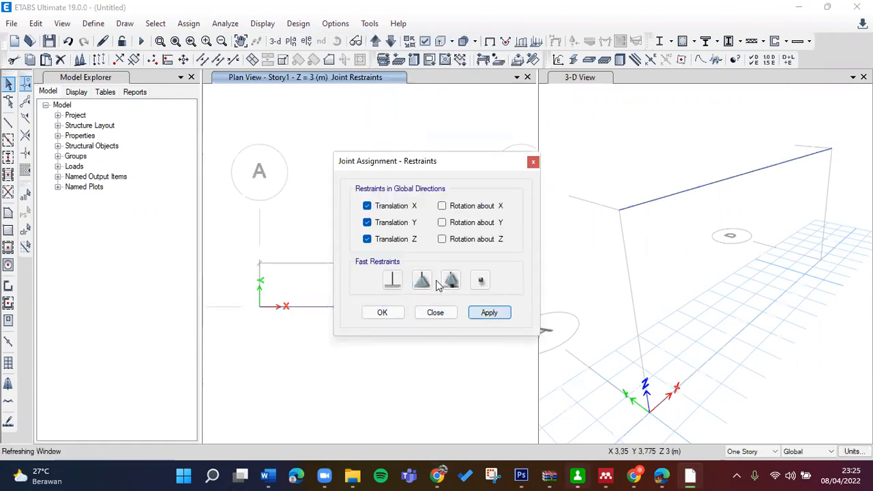
click(523, 280)
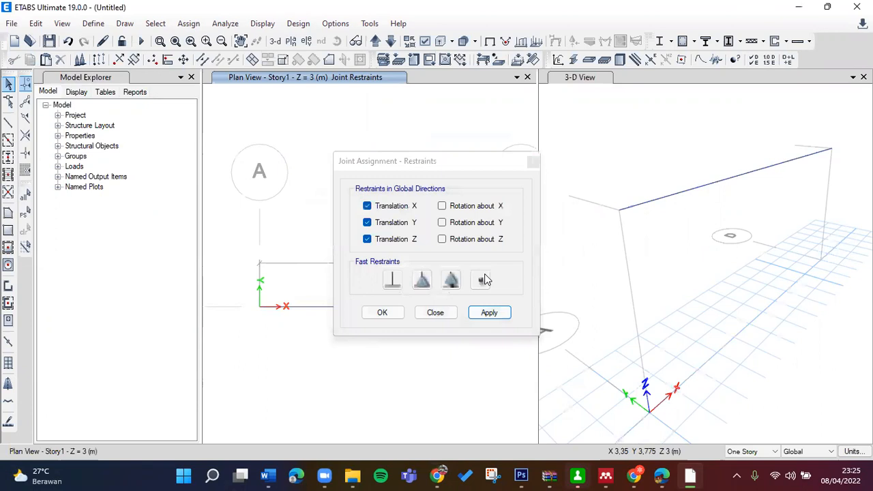
Step: Try to apply the pinned restraints again after selecting the beam in the plan and in the 3-D view
click(298, 306)
click(489, 312)
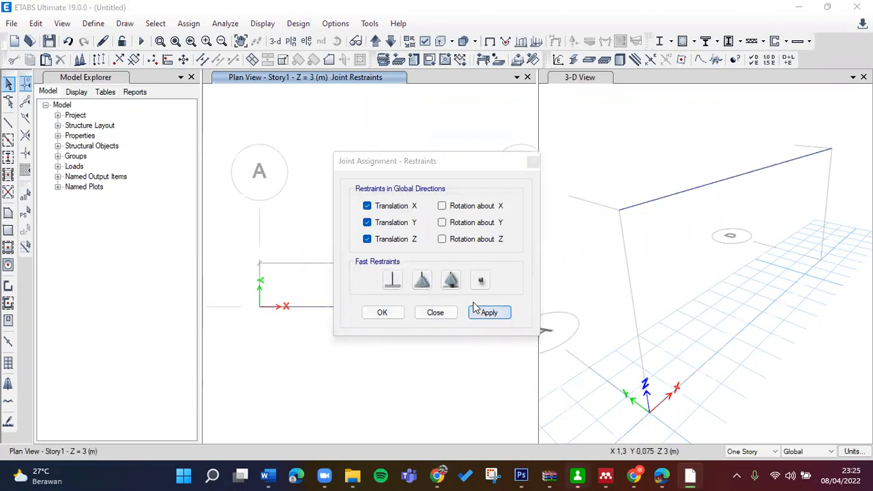
click(534, 280)
click(670, 196)
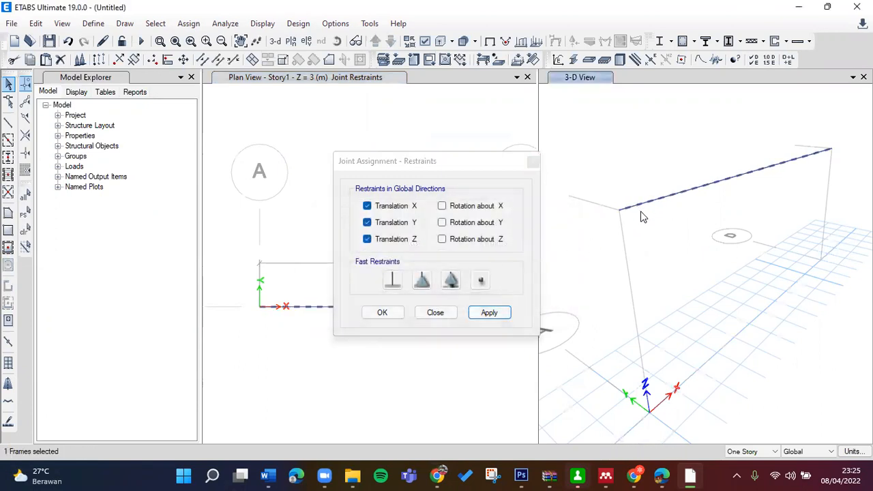
click(489, 312)
Step: Switch to Chrome and watch how the exercise video selects the joint and applies its restraint
click(438, 475)
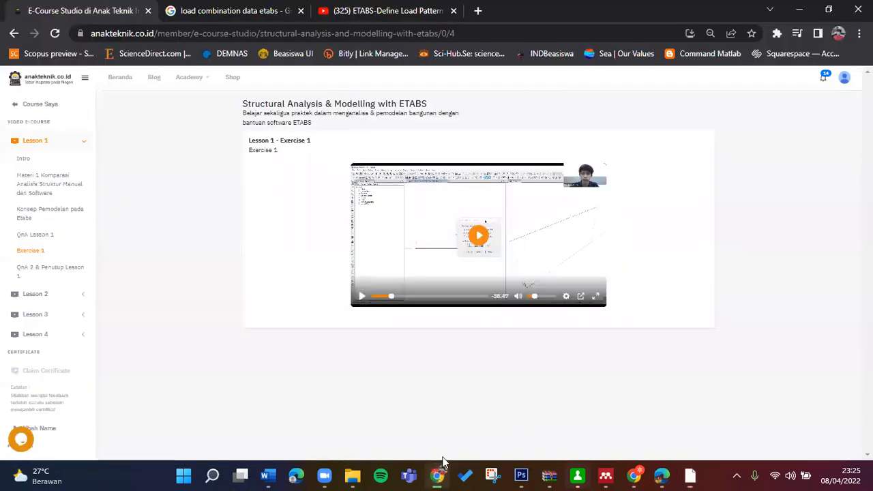
click(595, 296)
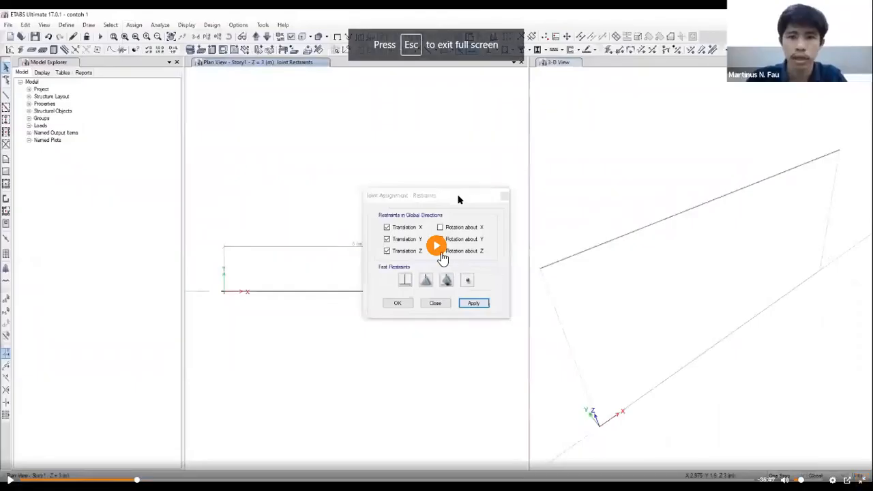
click(442, 258)
click(431, 246)
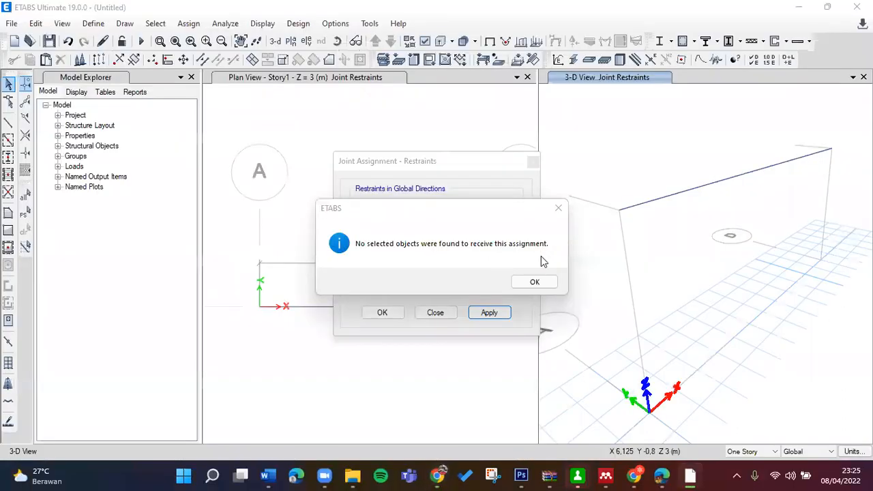
Step: Return to ETABS and select only the beam's end joint at grid A in the Story1 plan, leaving the beam itself unselected
click(534, 281)
drag(308, 232, 228, 330)
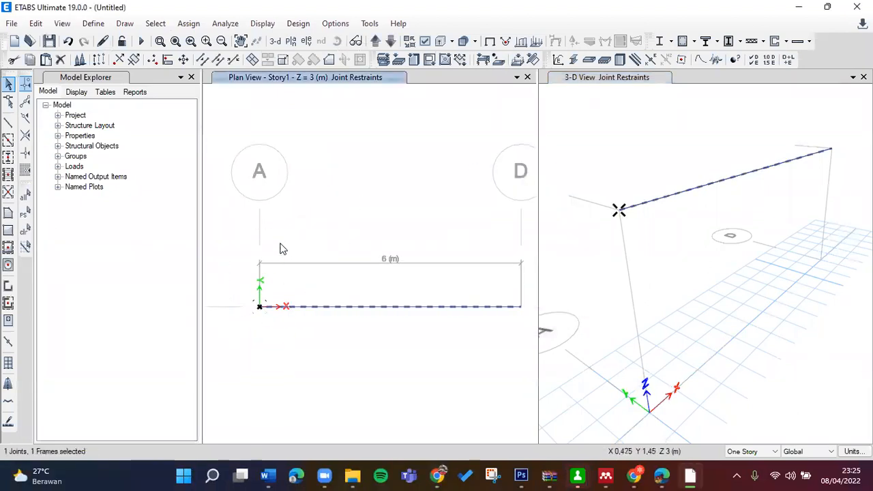
drag(236, 226, 315, 413)
drag(335, 238, 204, 320)
drag(222, 249, 305, 319)
click(317, 306)
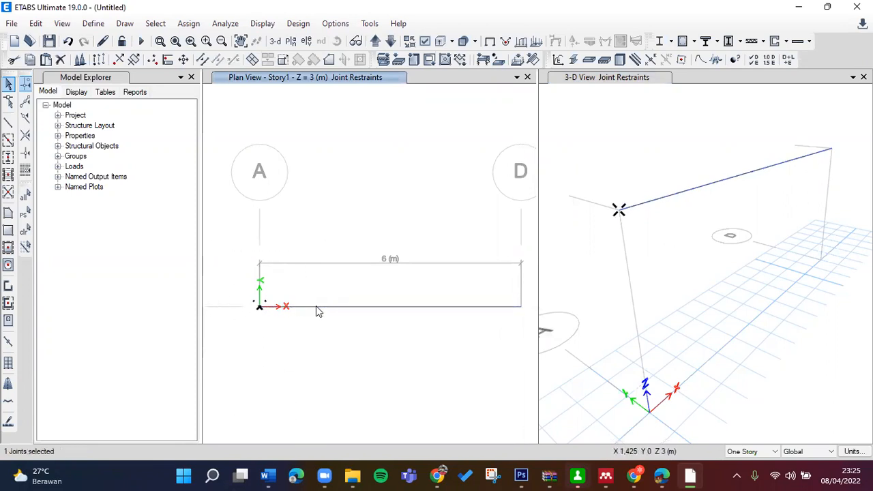
click(260, 308)
drag(220, 273, 284, 321)
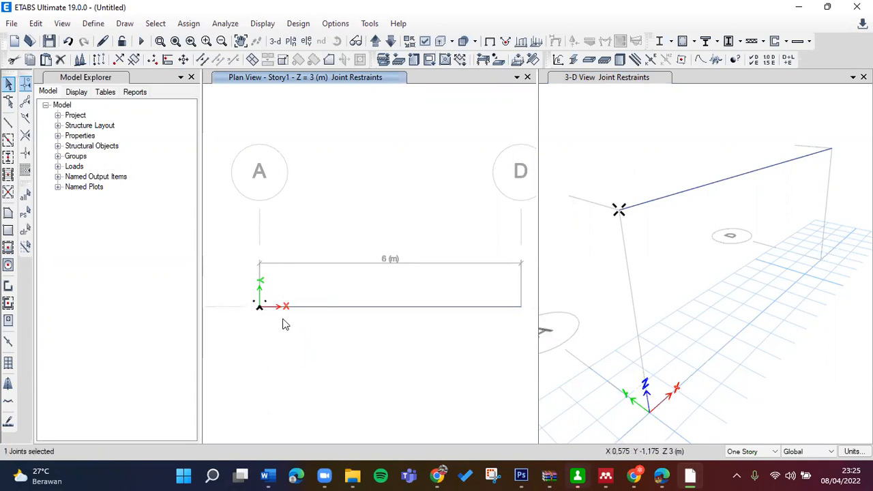
drag(241, 273, 300, 337)
click(284, 306)
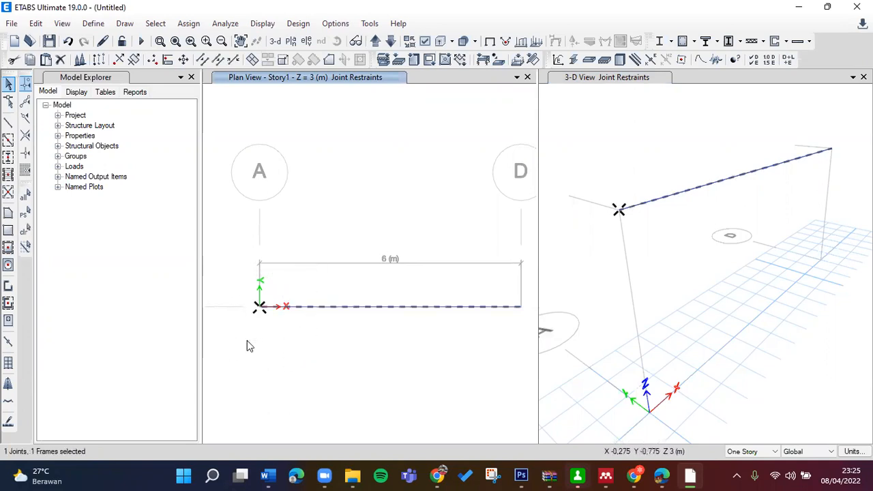
click(330, 307)
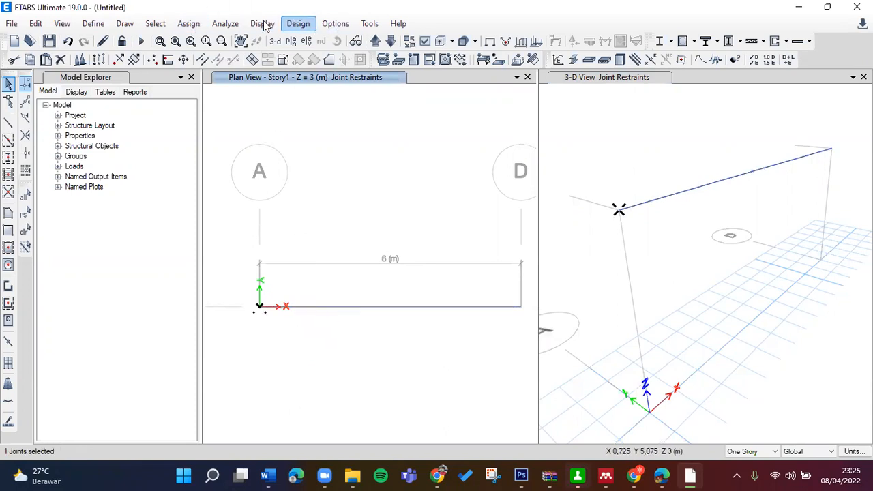
Step: Assign a pinned restraint with translation X, Y and Z fixed to the selected joint at grid A
click(190, 26)
mouse_move(212, 39)
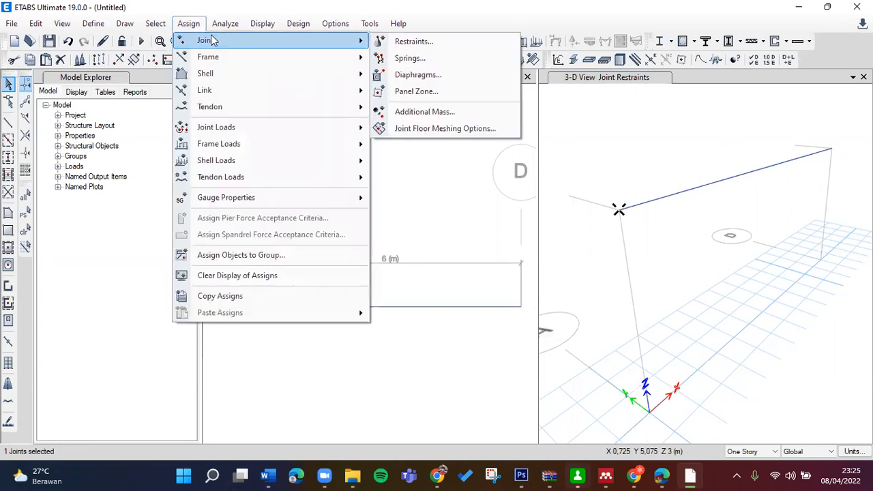
click(423, 39)
click(225, 23)
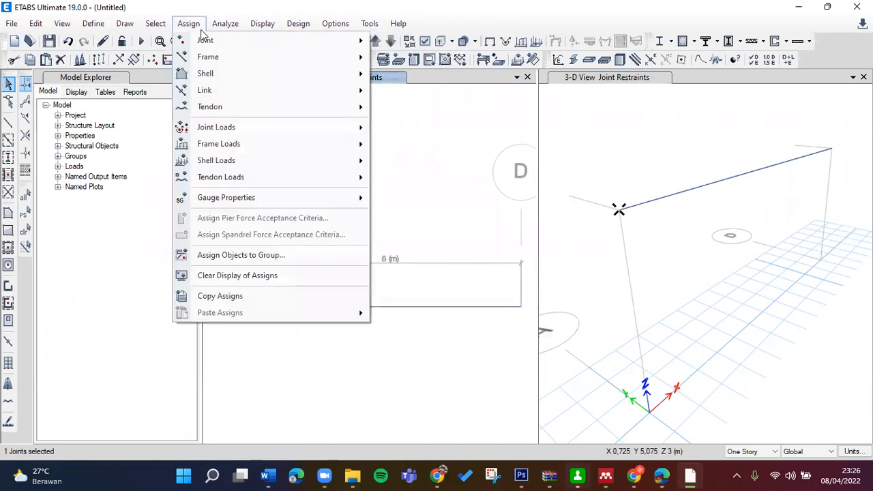
mouse_move(188, 23)
mouse_move(198, 39)
click(416, 39)
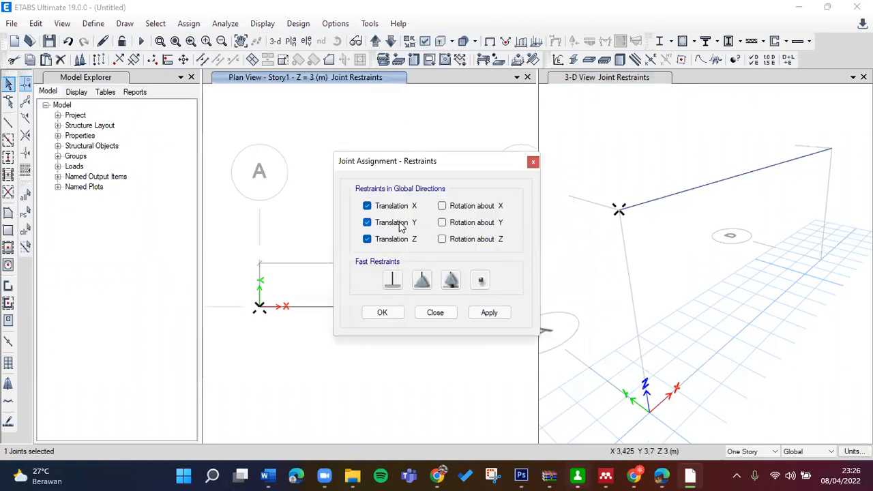
click(489, 312)
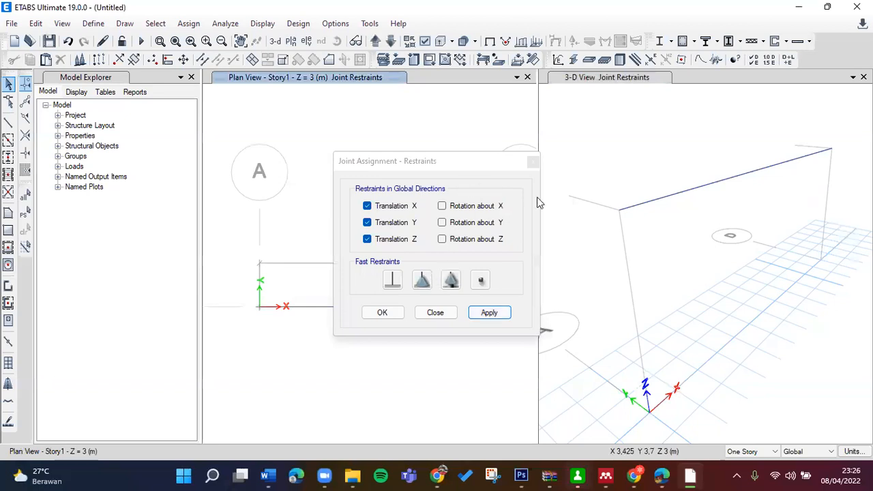
Step: Reselect the beam's grid A end joint in the 3-D view and apply the pinned restraint to it
click(262, 305)
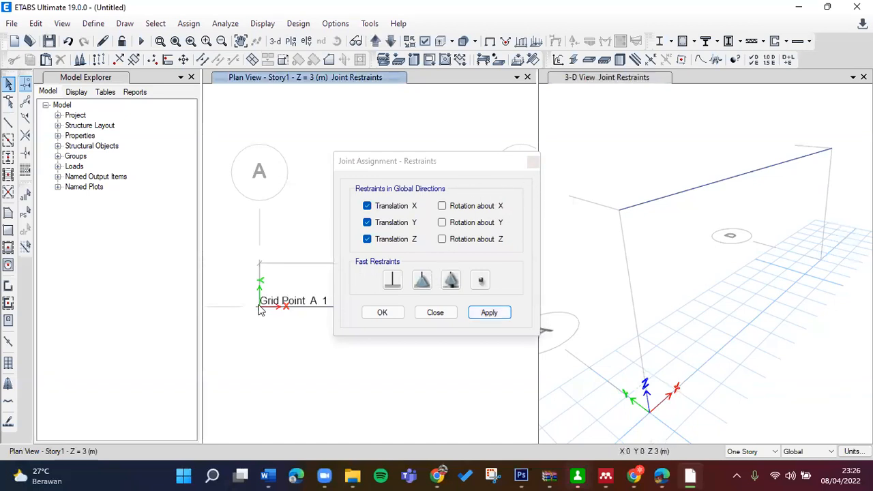
click(489, 313)
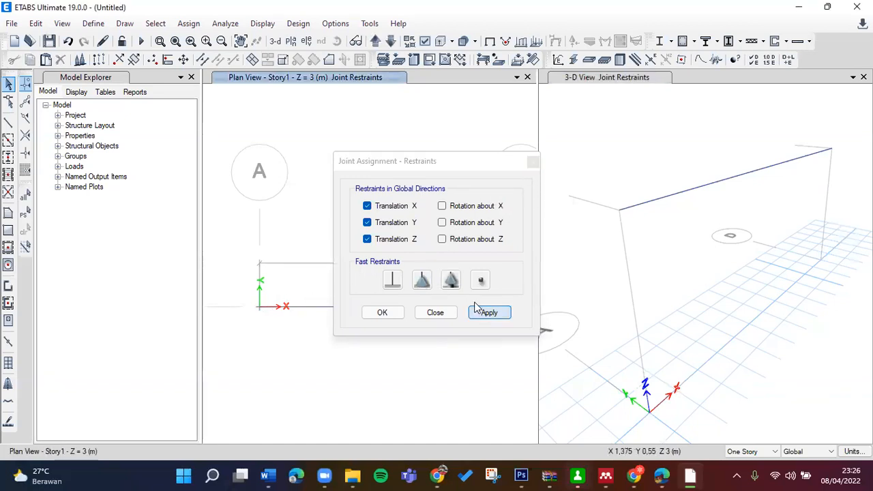
drag(608, 197, 633, 240)
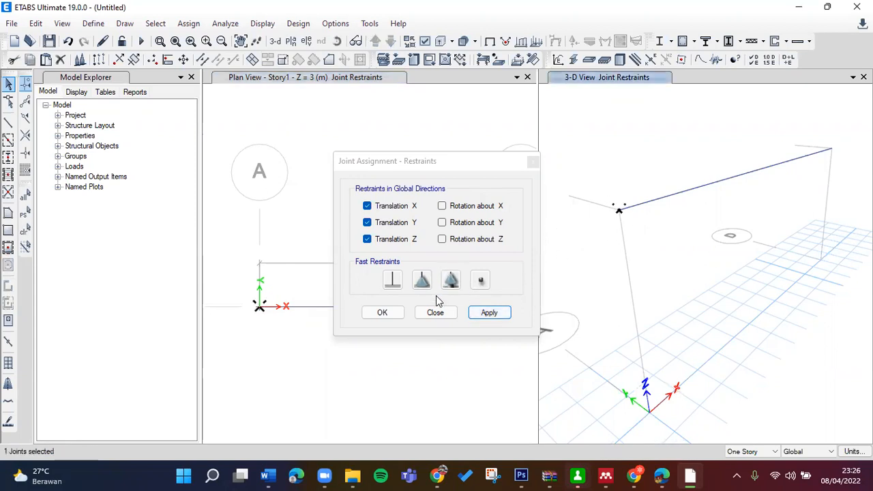
click(481, 310)
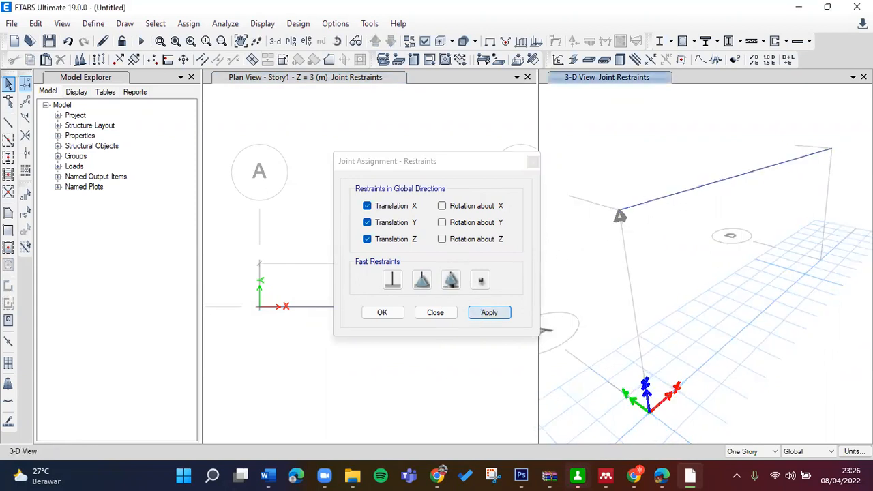
Step: Apply the same pinned restraint to the beam's end joint at grid D and close the restraint assignment
drag(856, 178, 857, 177)
click(491, 312)
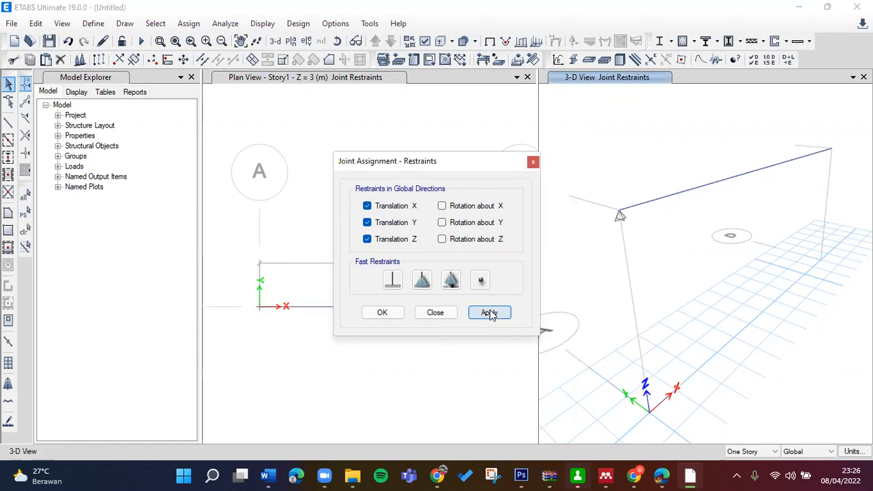
click(627, 189)
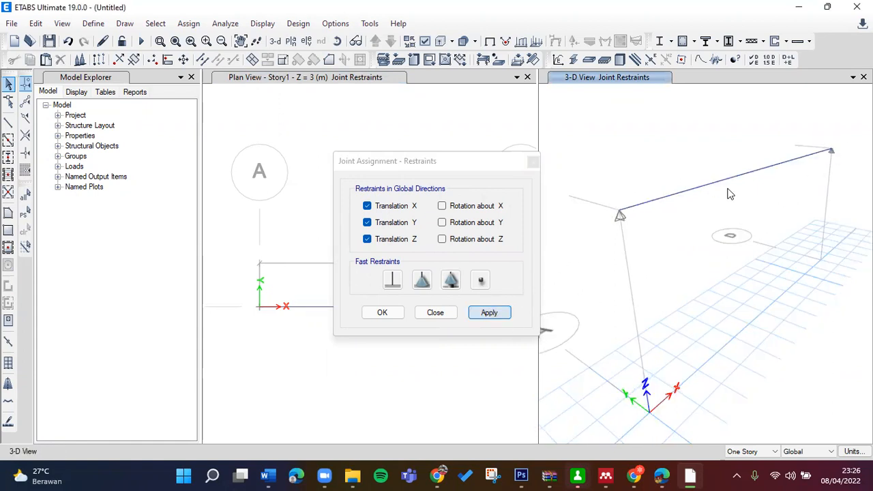
click(435, 314)
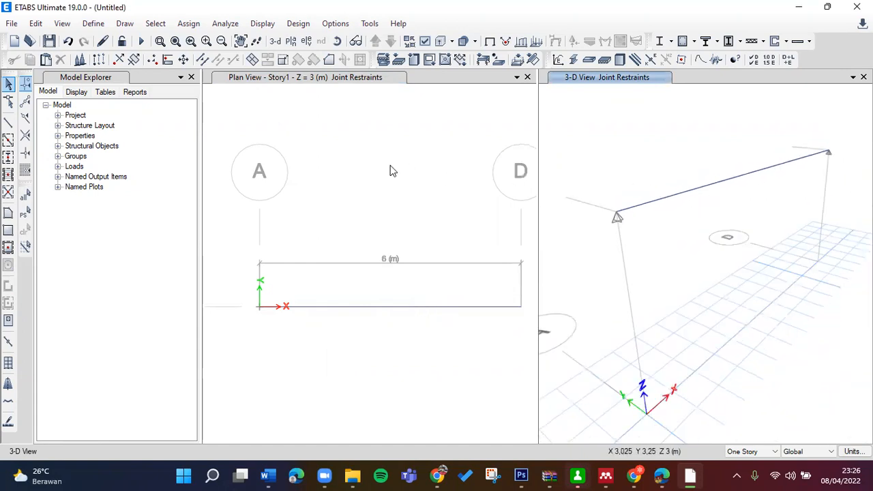
Step: Switch to the browser, check the distributed load assignment in the Exercise 1 video at full screen, and return to ETABS
click(438, 475)
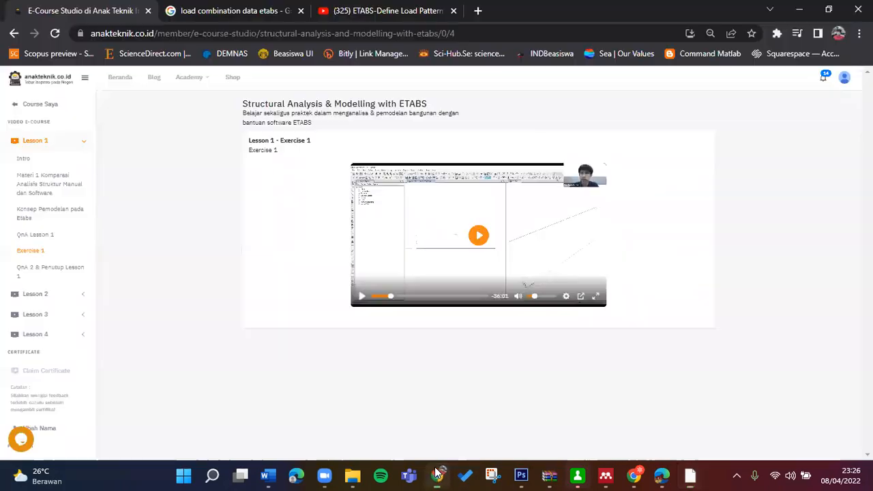
click(596, 296)
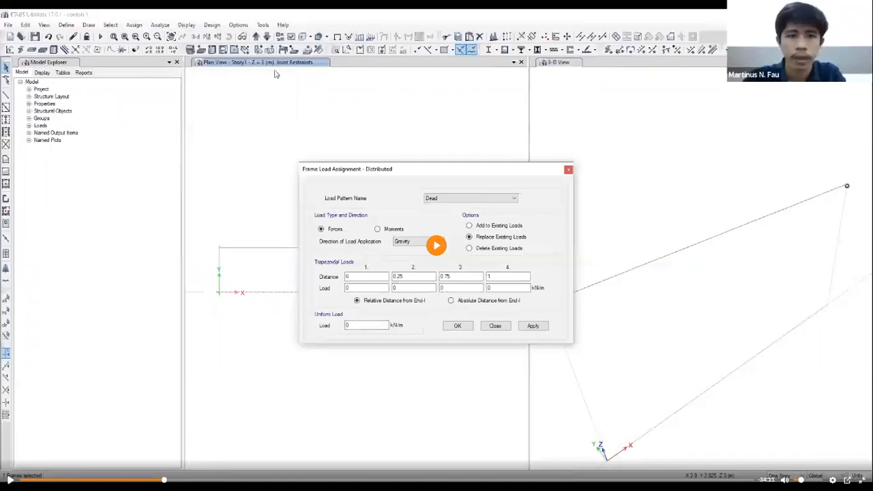
click(862, 480)
click(689, 475)
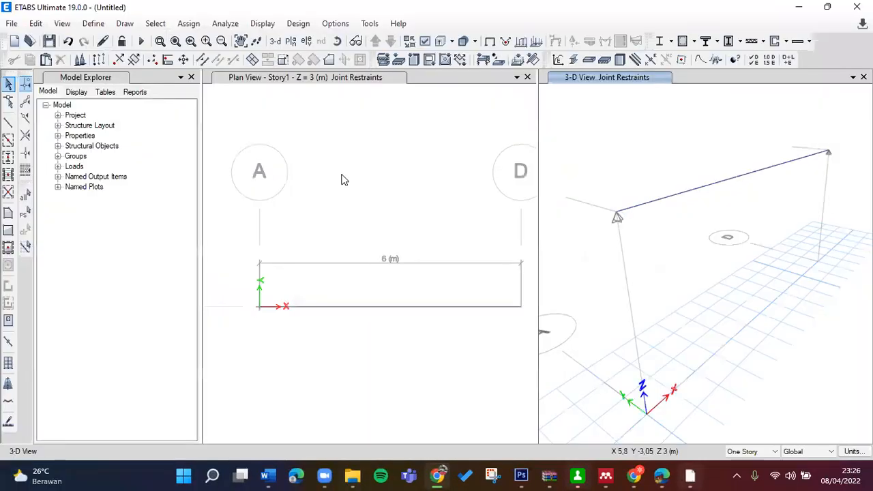
Step: Open the distributed frame load assignment and compare its settings with the dialog in the Exercise 1 video
click(187, 24)
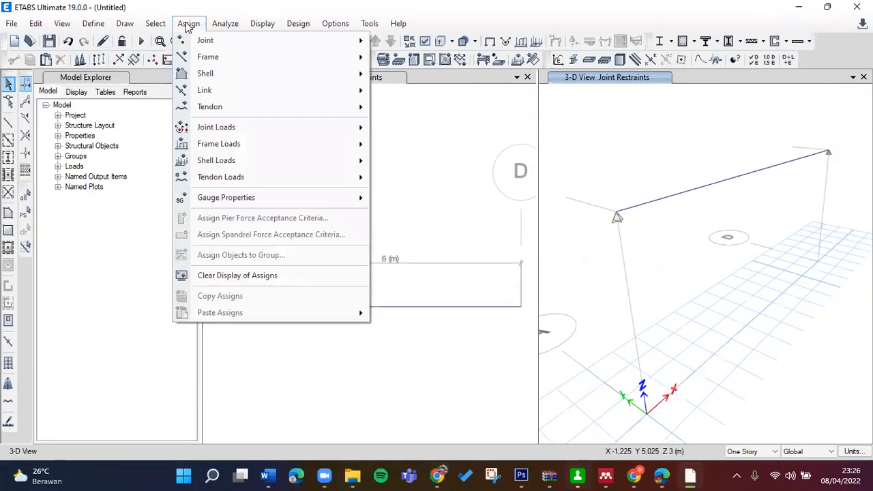
mouse_move(238, 145)
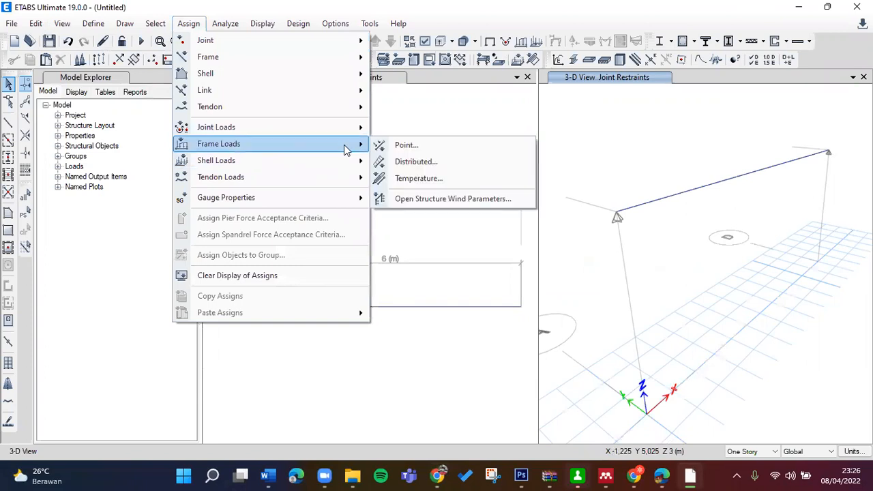
click(387, 166)
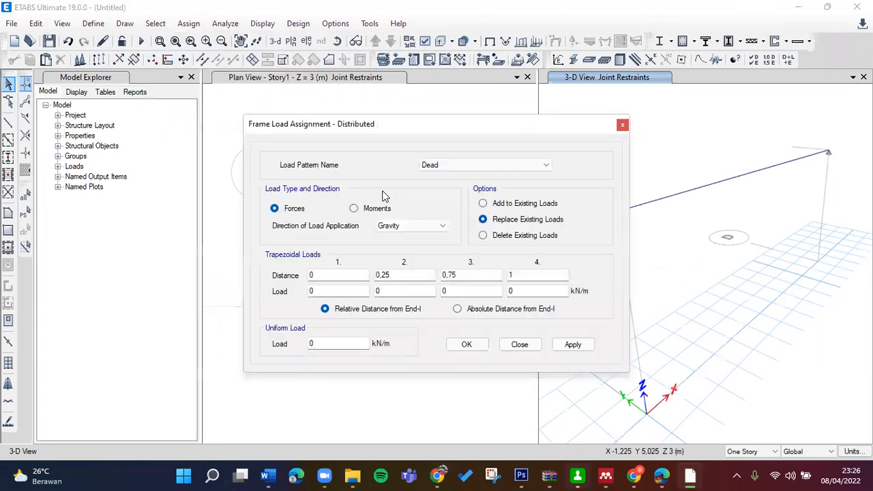
click(437, 475)
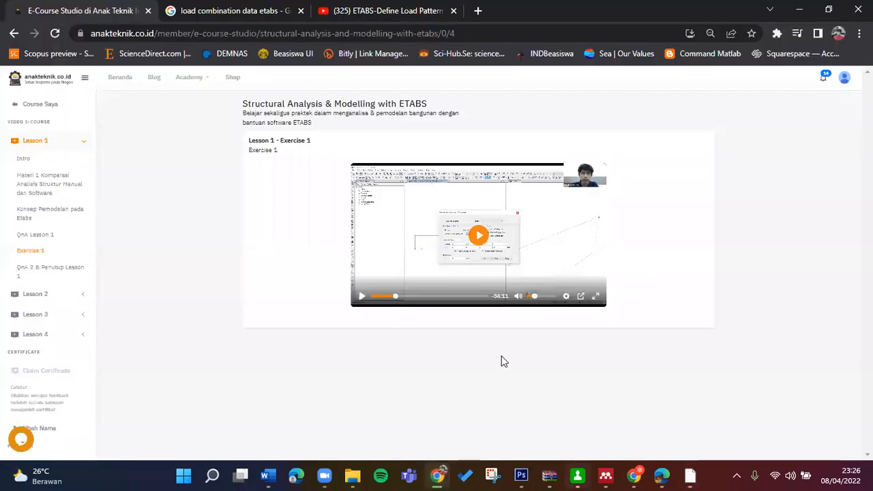
click(596, 296)
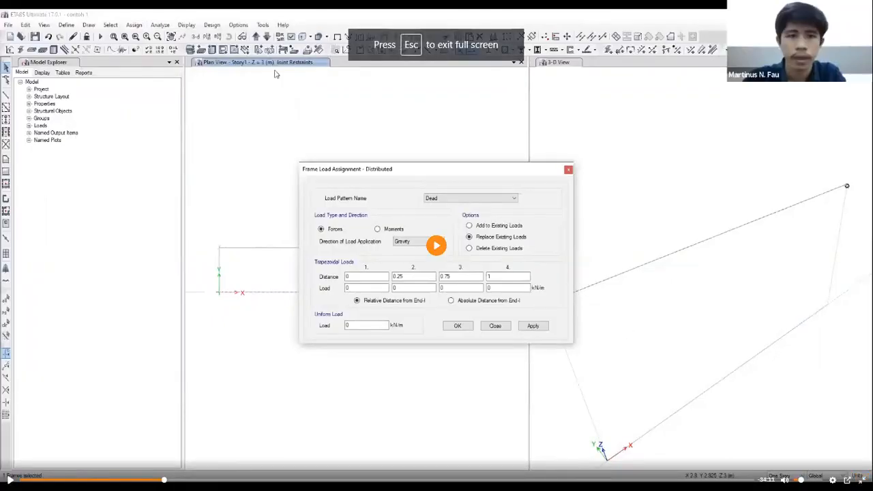
key(Escape)
click(691, 476)
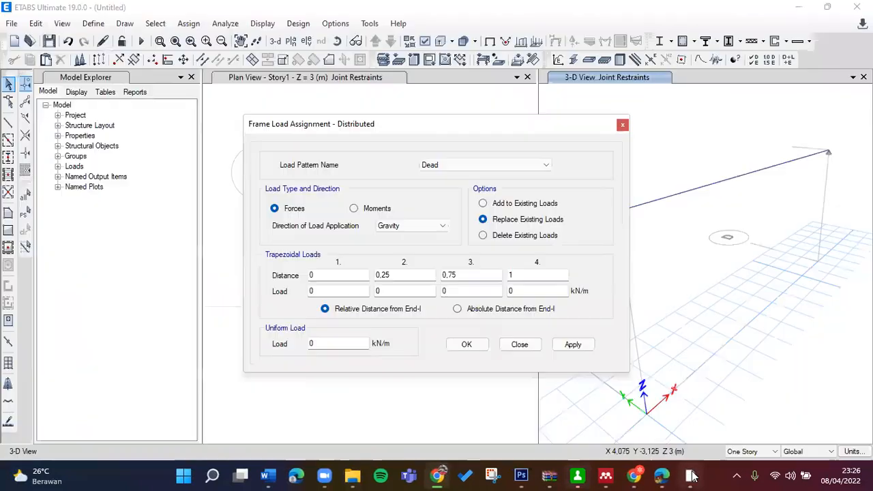
Step: Check the beam load in the course video and enter a uniform load of 12 kN/m for the Dead pattern in ETABS
click(437, 476)
click(591, 298)
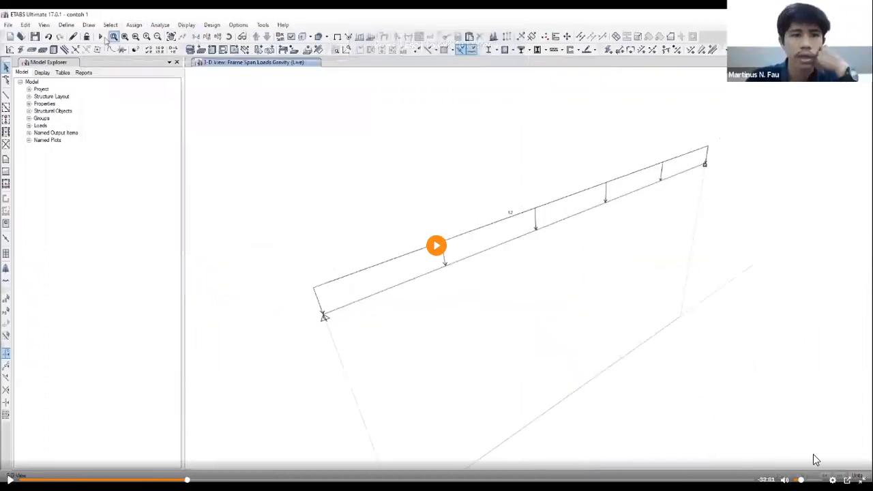
click(861, 480)
click(690, 476)
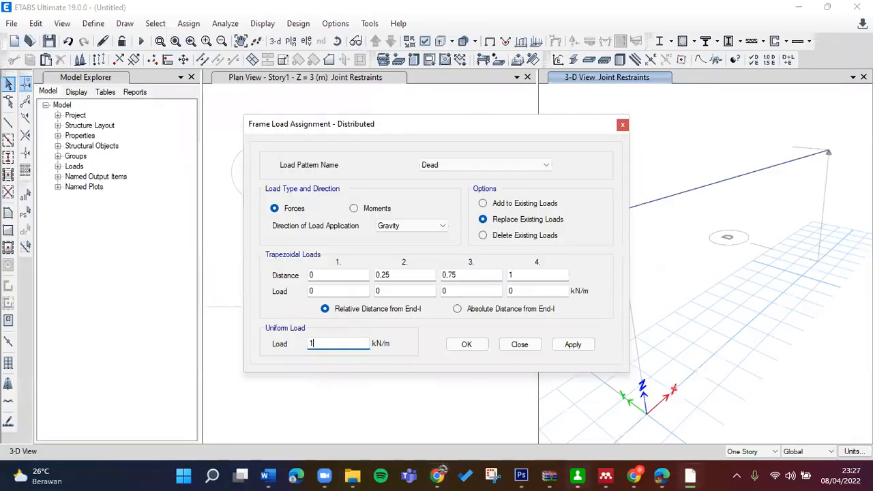
click(464, 344)
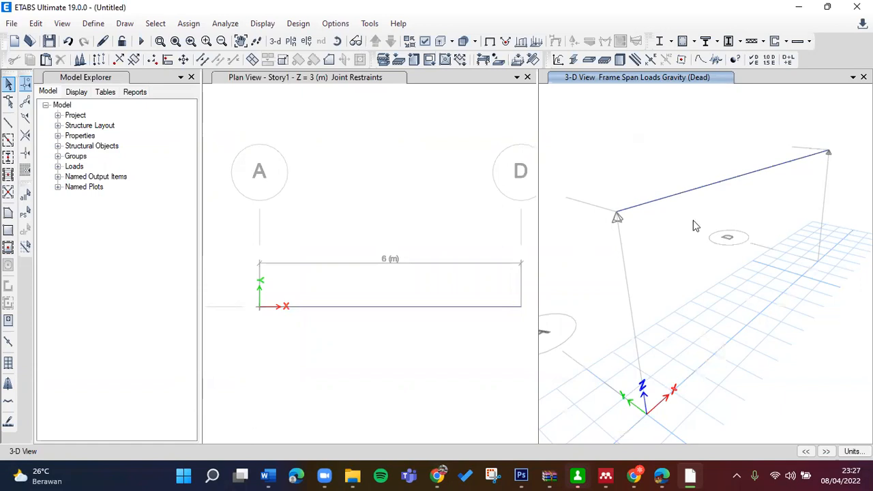
Step: Select the beam between grids A and D and assign it the 12 kN/m uniform Dead load in the Gravity direction
click(679, 199)
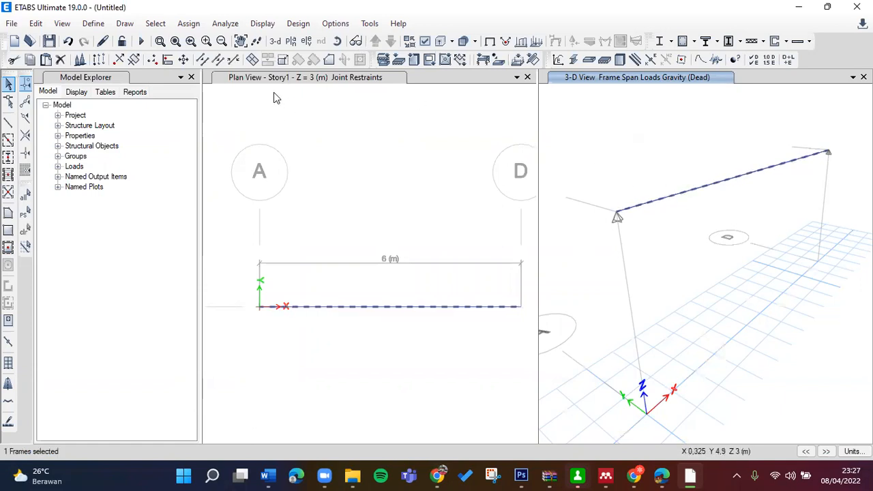
click(187, 25)
mouse_move(232, 151)
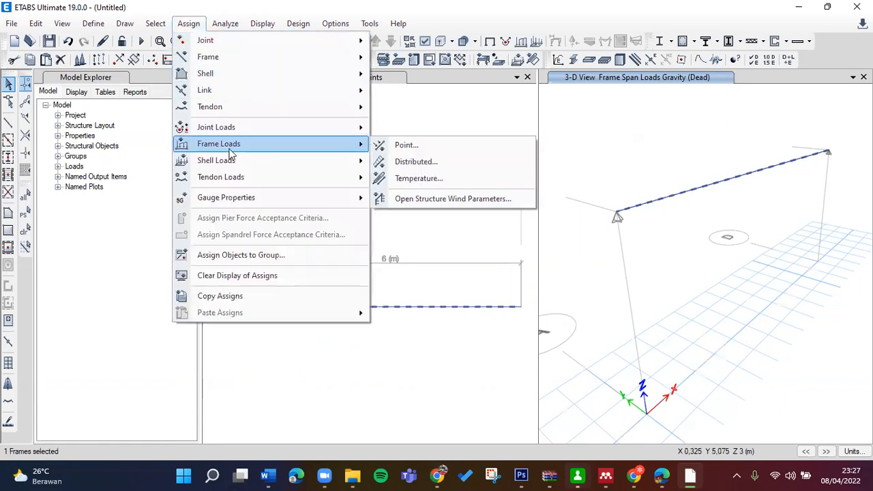
click(410, 164)
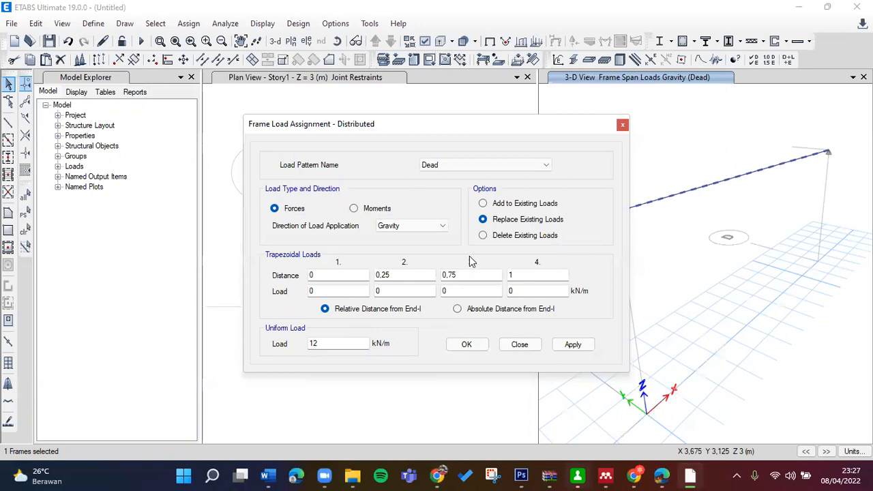
click(566, 347)
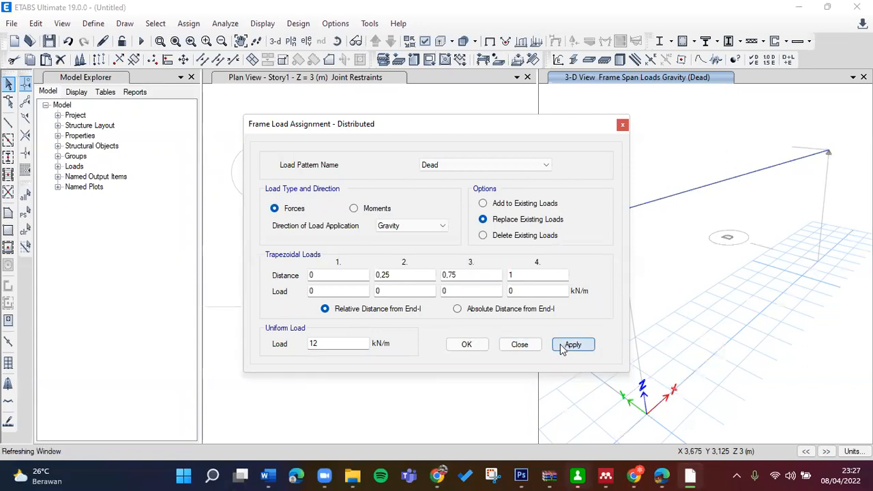
click(623, 125)
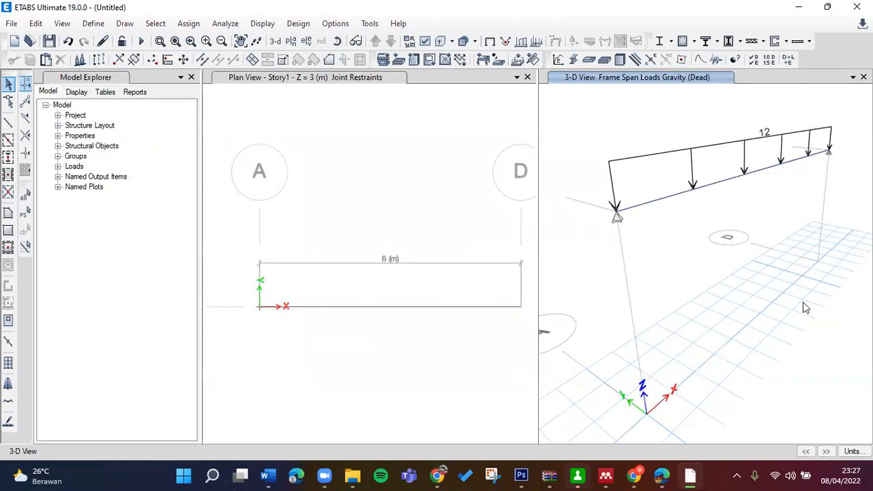
middle_drag(791, 273, 818, 299)
scroll(795, 263, down, 4)
scroll(794, 264, up, 3)
scroll(795, 267, up, 1)
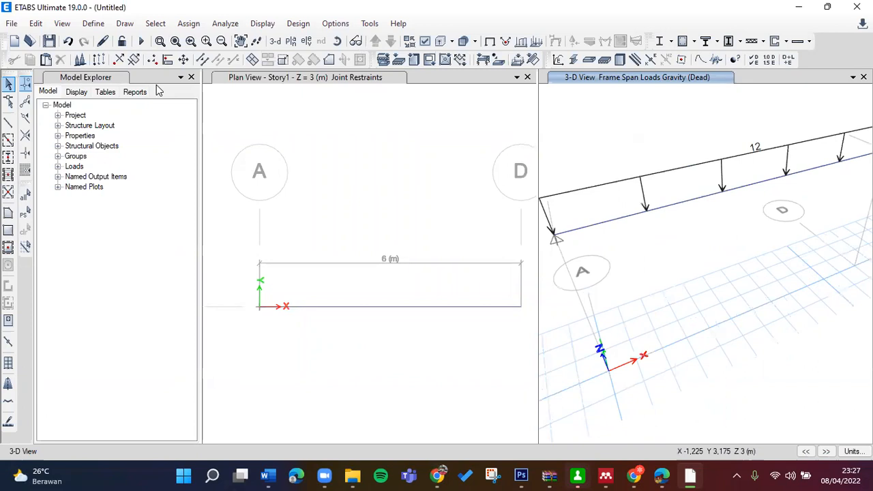
click(11, 23)
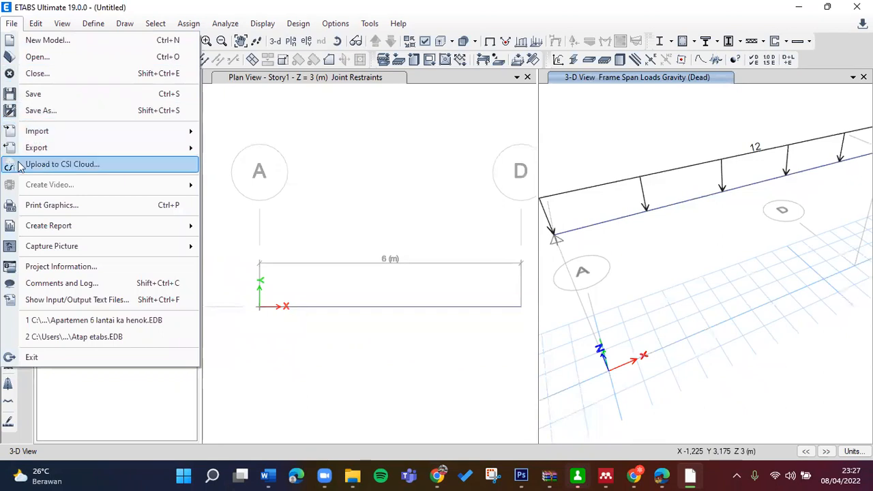
click(15, 23)
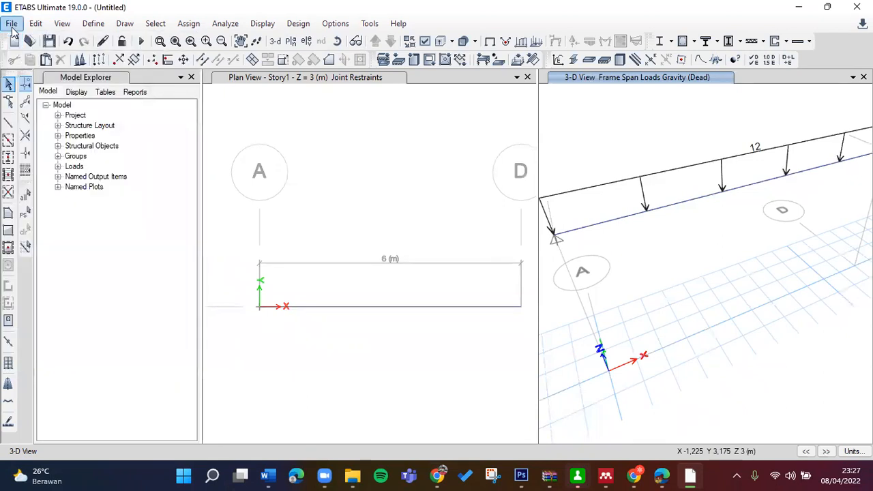
click(11, 24)
click(12, 24)
click(36, 24)
click(43, 23)
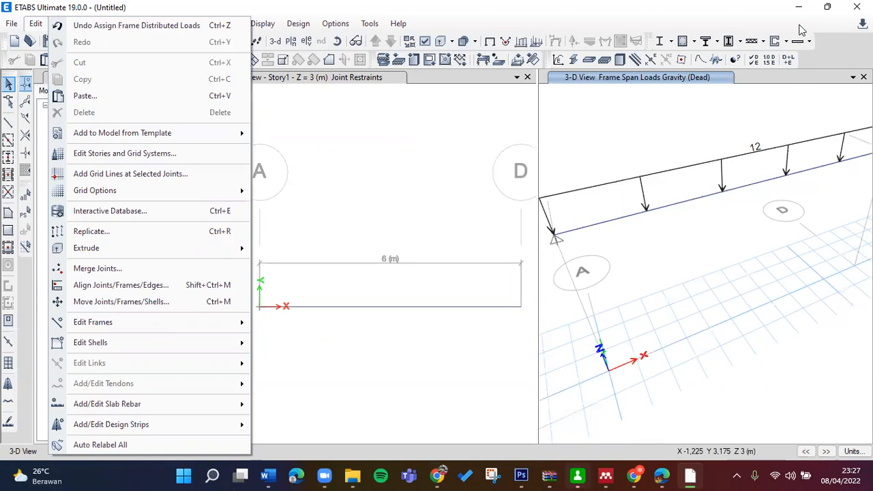
click(48, 23)
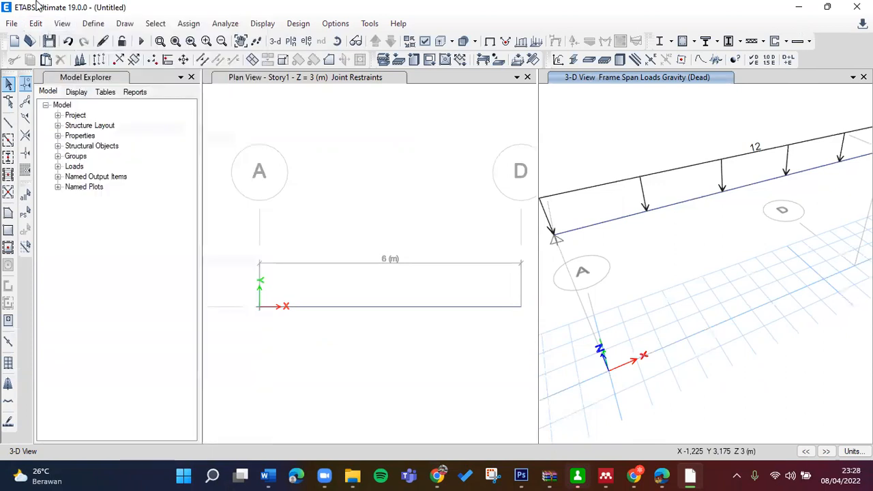
click(93, 23)
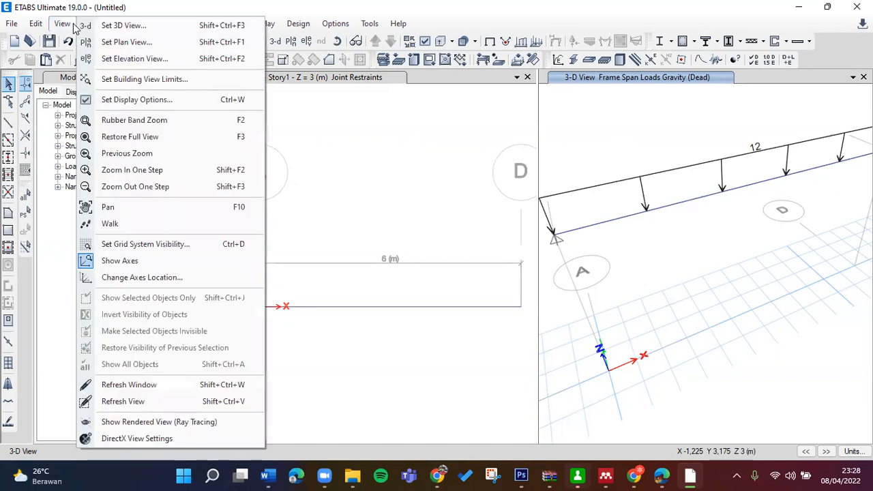
click(45, 36)
click(38, 23)
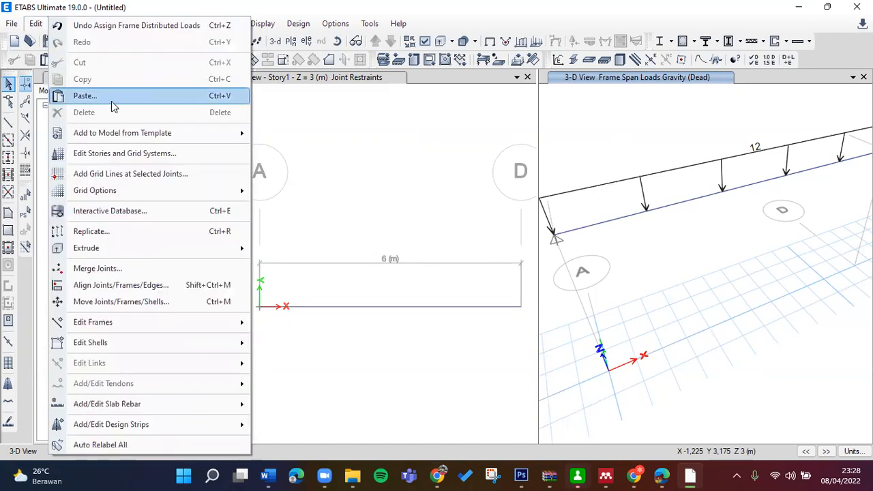
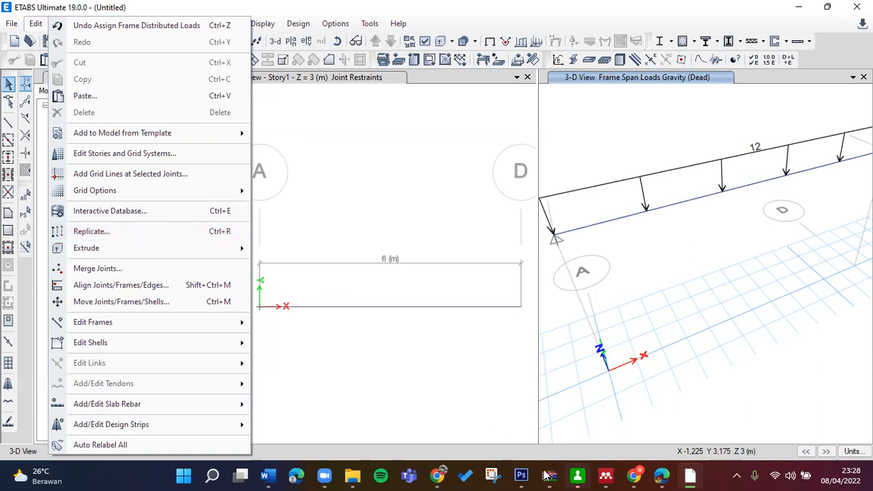
Step: Switch to the course PDF in Edge, review the manual versus software analysis pages for Cases 1 and 2, and return to ETABS
click(662, 475)
scroll(268, 312, down, 3)
scroll(268, 312, down, 10)
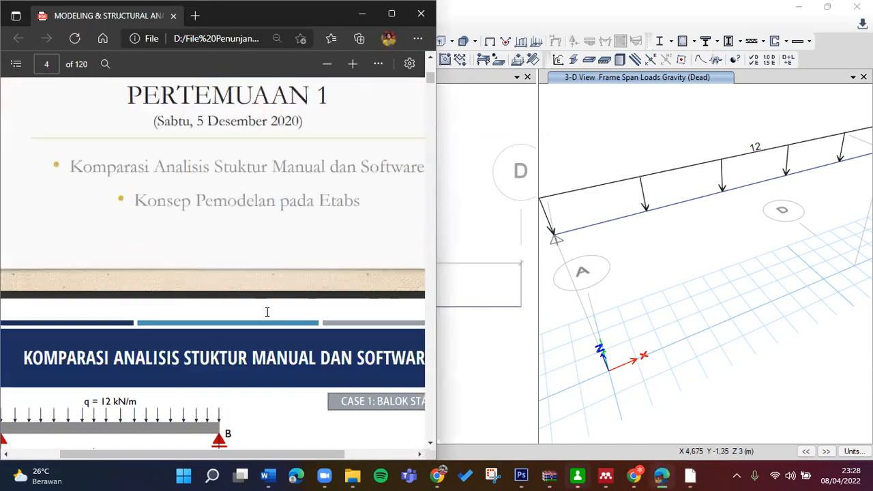
scroll(268, 312, down, 3)
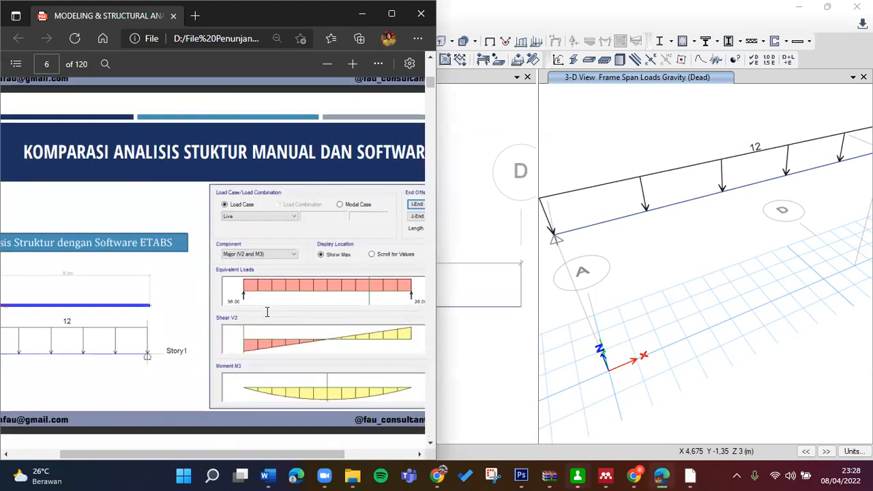
scroll(257, 206, down, 10)
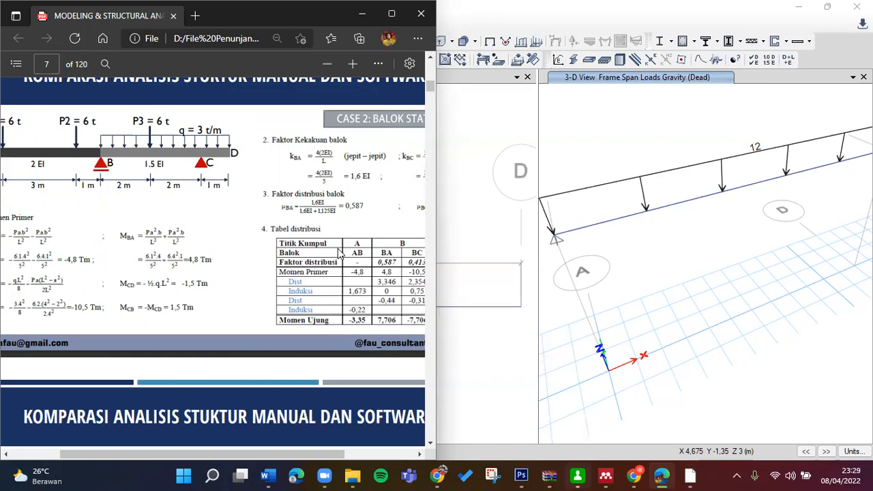
click(456, 76)
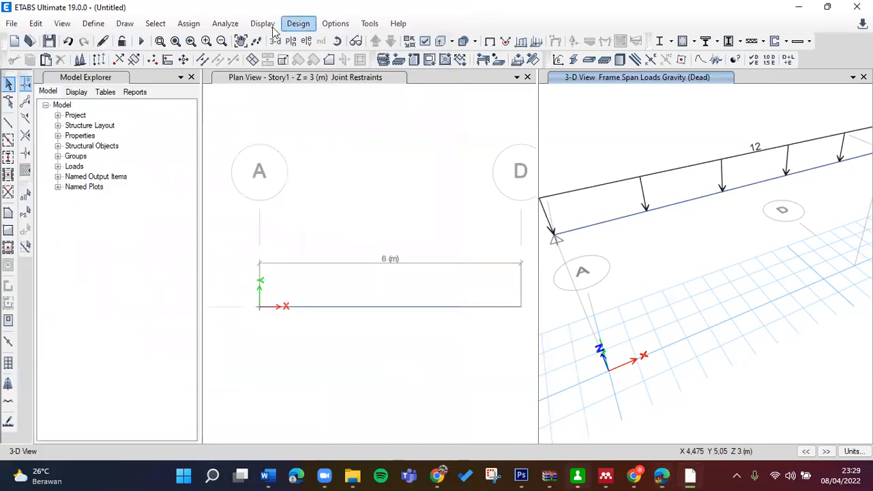
click(200, 25)
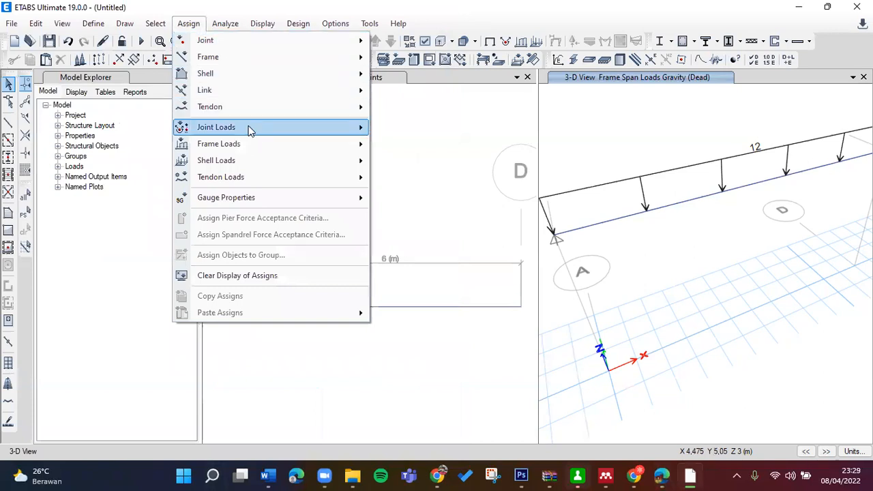
click(188, 24)
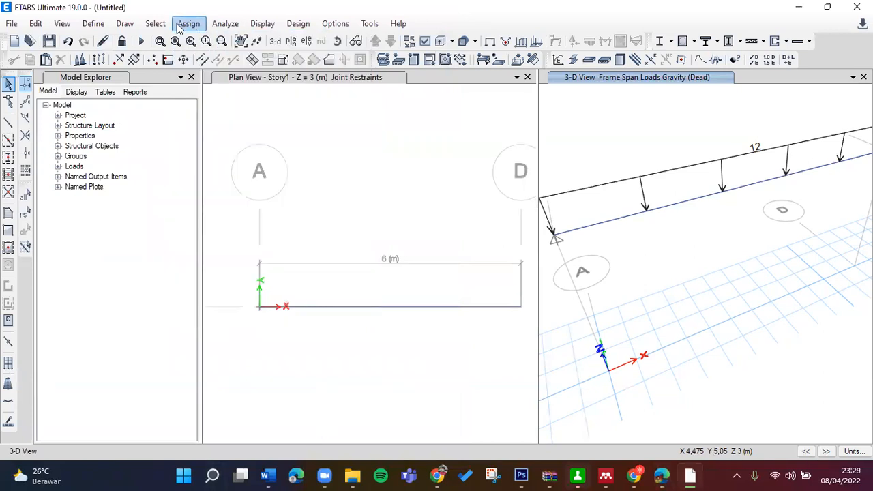
click(189, 23)
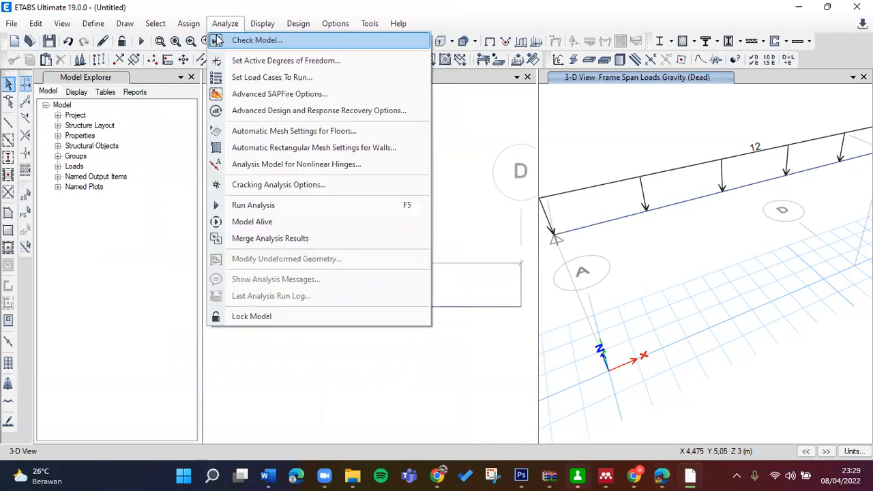
mouse_move(153, 25)
mouse_move(104, 26)
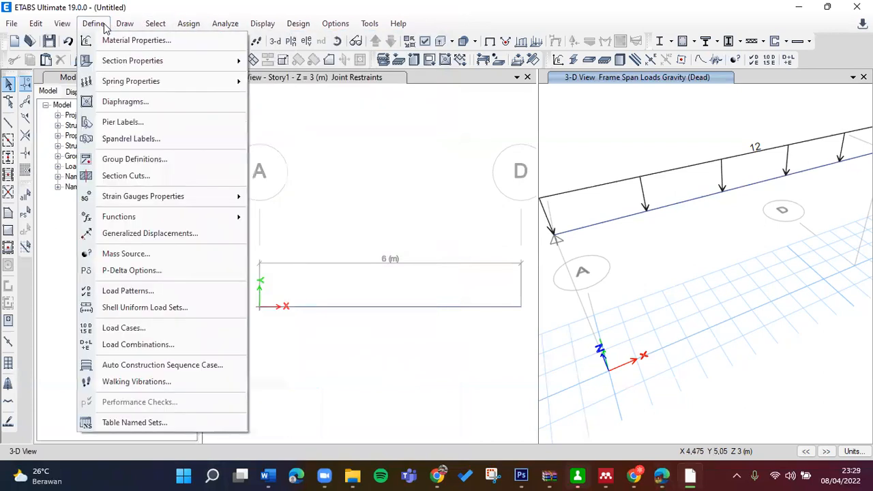
mouse_move(188, 24)
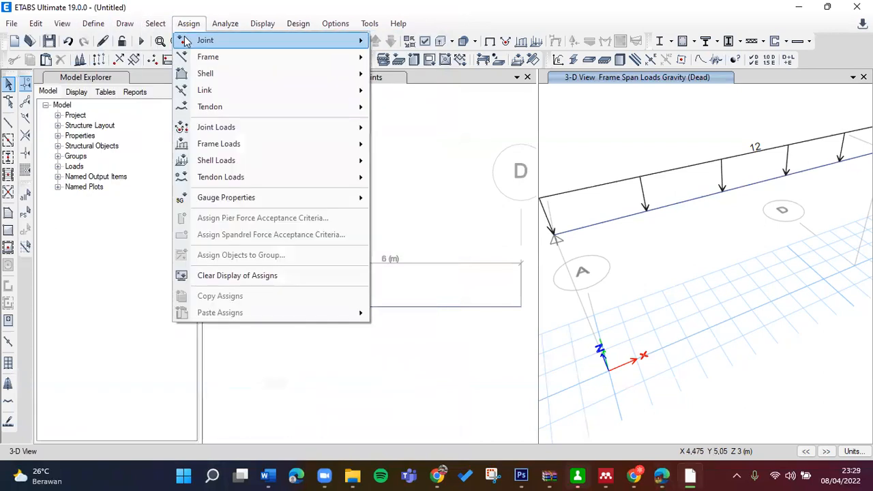
mouse_move(187, 41)
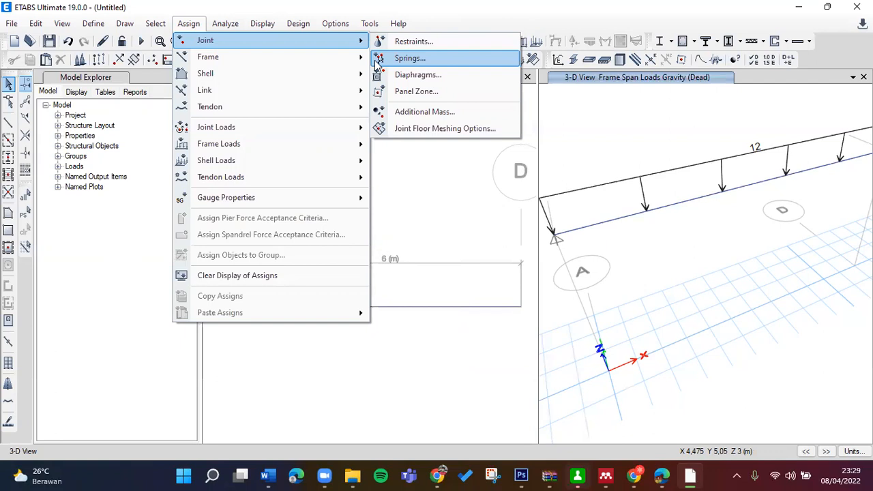
click(376, 63)
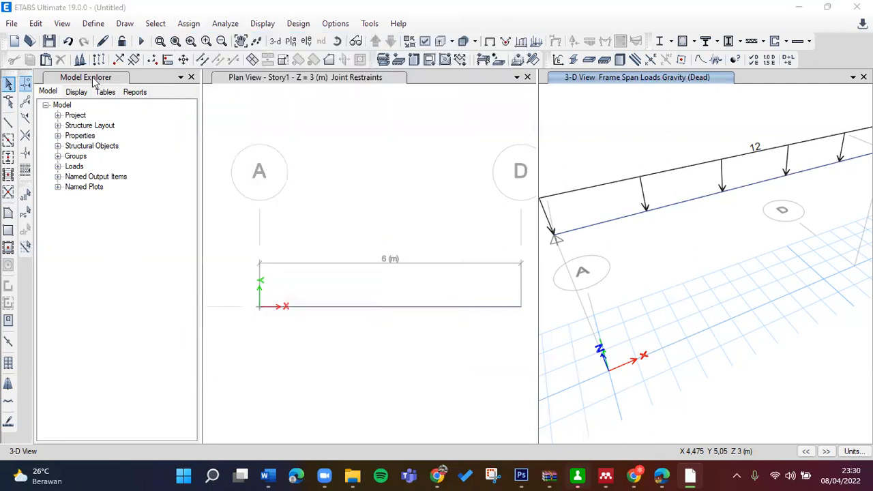
click(30, 23)
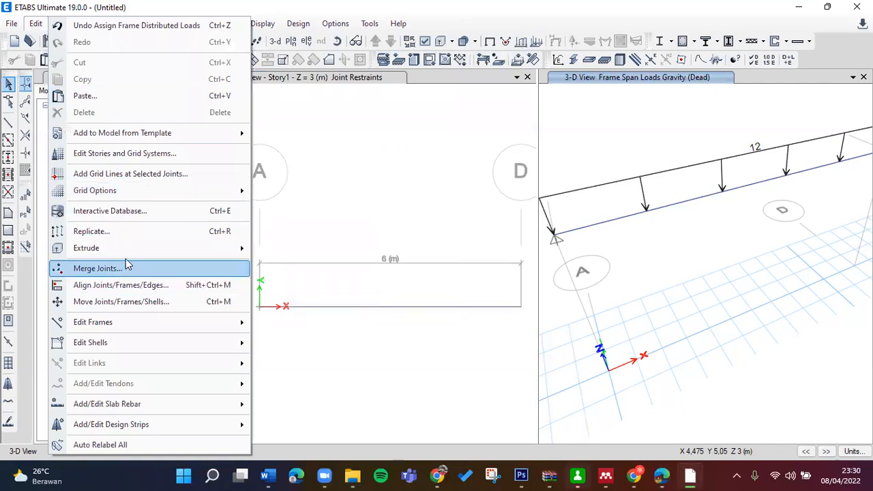
mouse_move(131, 248)
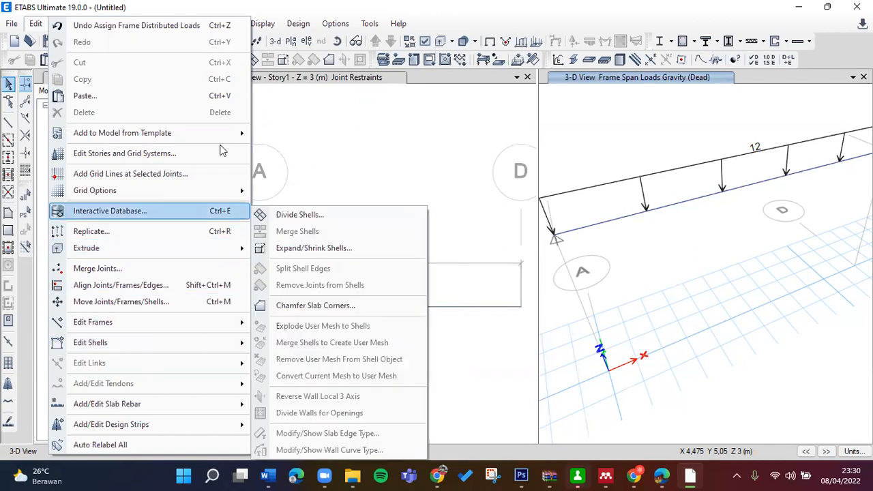
click(246, 5)
click(62, 23)
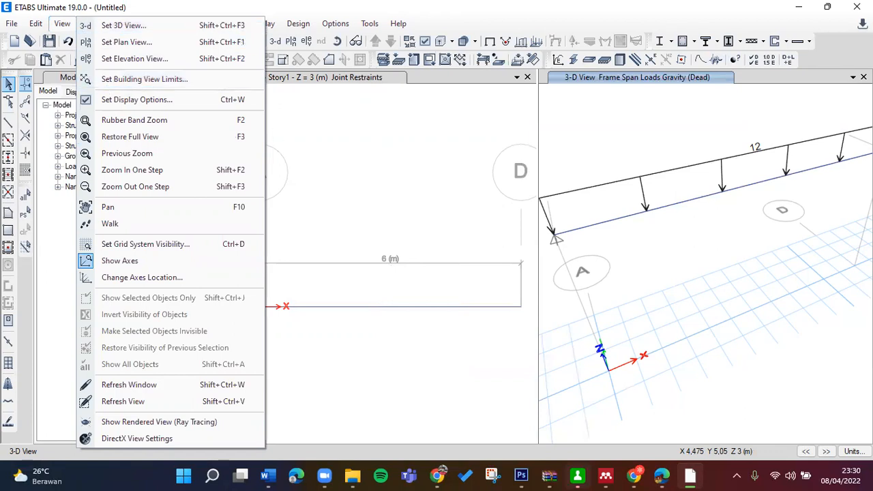
click(357, 79)
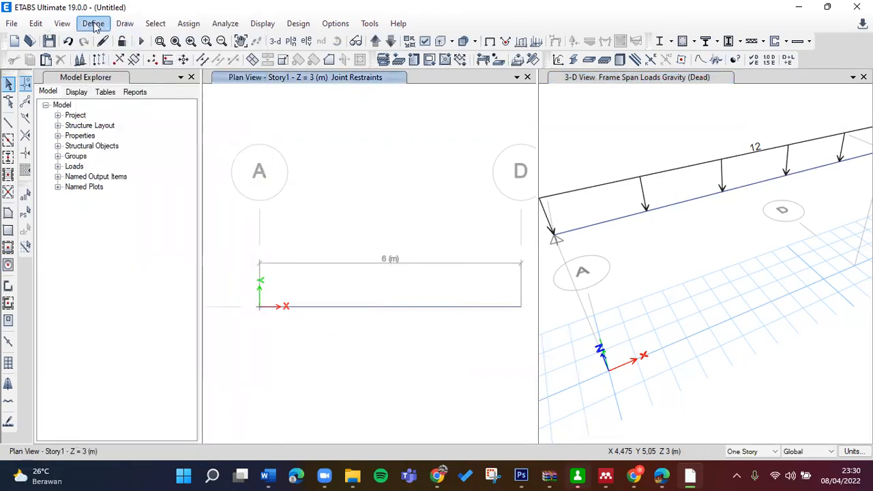
Step: Show the elevation view at grid A, switch it to grid D, and close the elevation settings
click(62, 23)
click(133, 59)
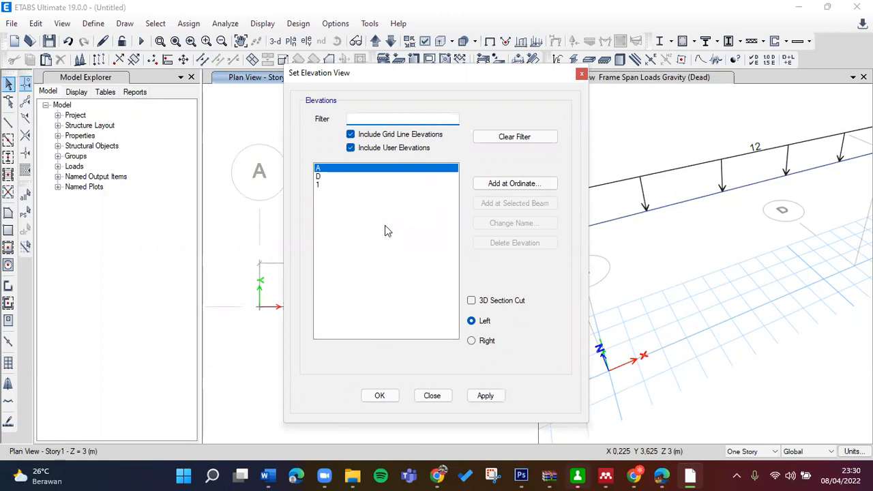
click(485, 396)
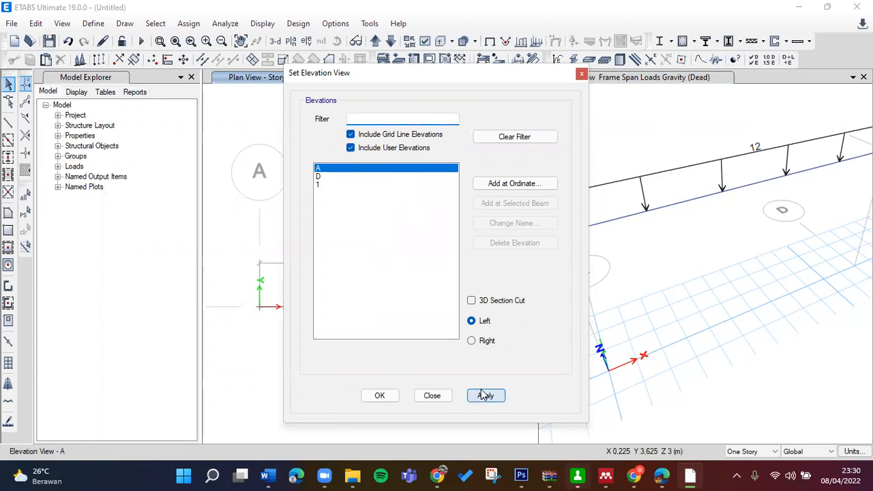
click(422, 79)
drag(422, 78, 646, 105)
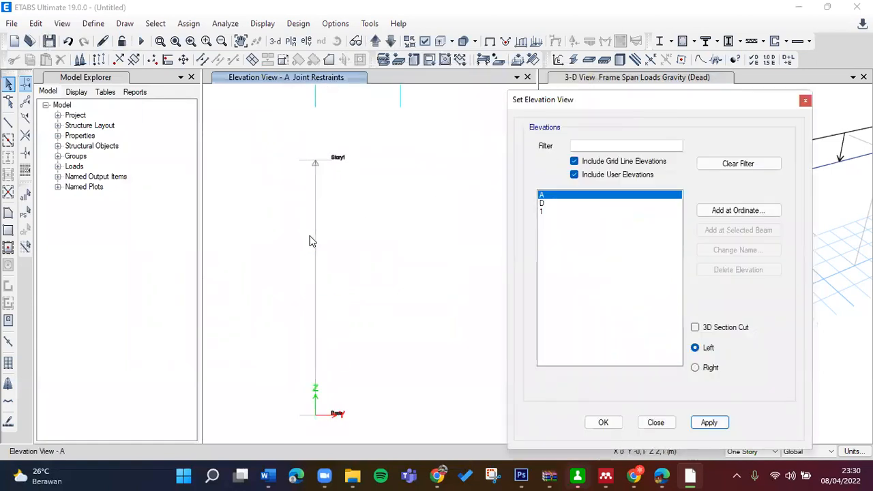
click(569, 203)
click(709, 423)
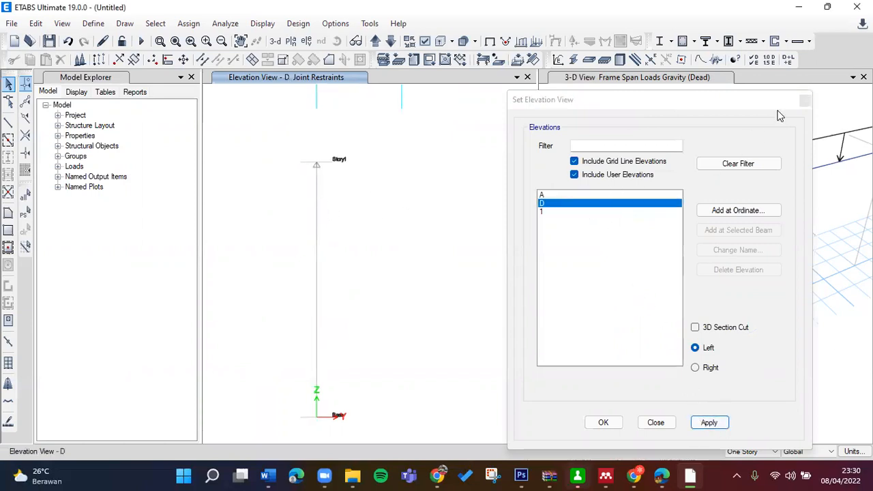
click(804, 101)
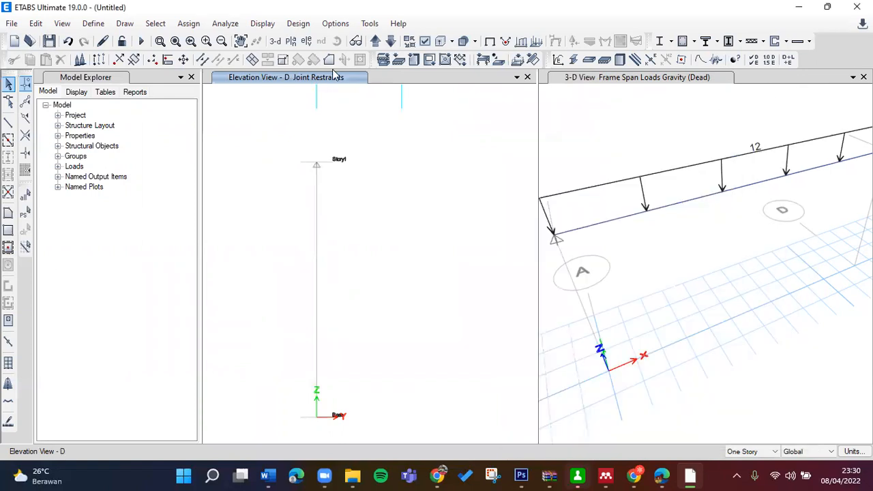
Step: Switch the active view to the Story1 plan using the default plan from story level
click(72, 25)
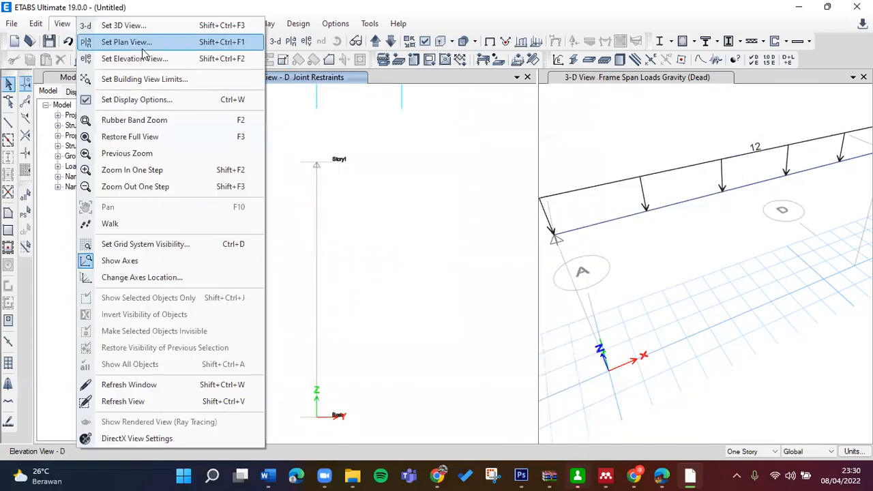
click(133, 41)
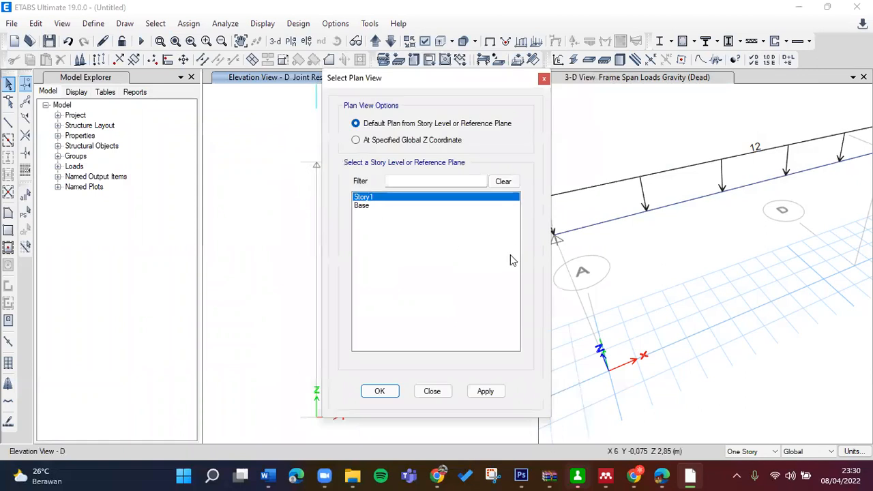
click(386, 392)
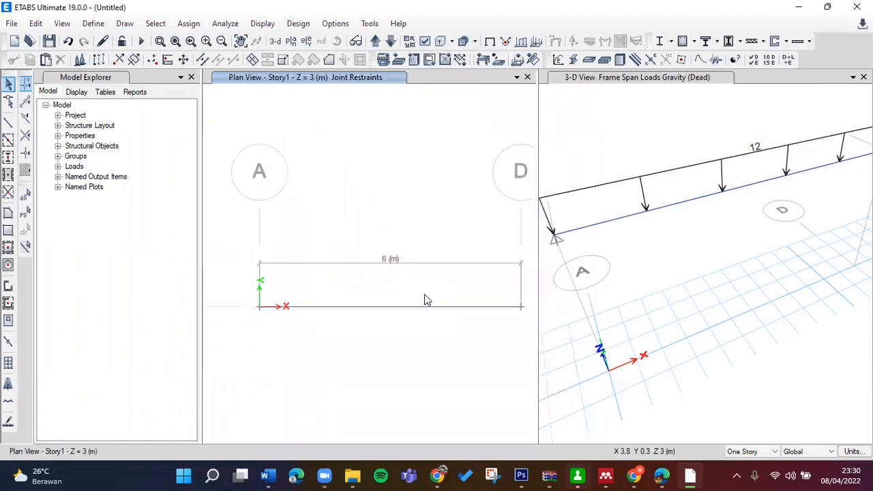
Step: Open the load pattern definitions, review the Dead and Live patterns, and close them without changes
click(62, 23)
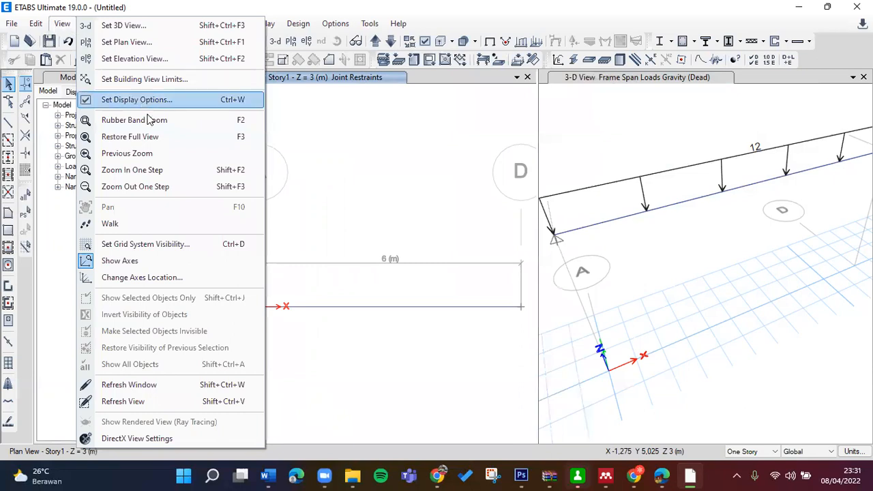
click(93, 23)
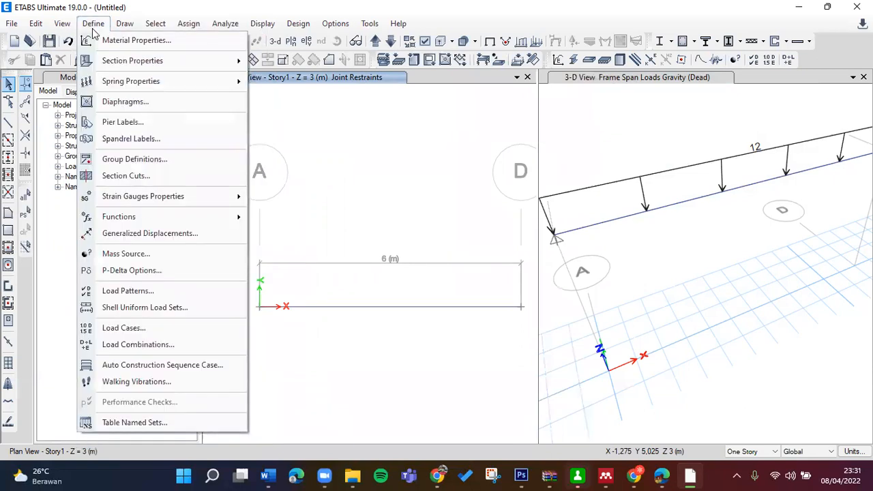
click(119, 40)
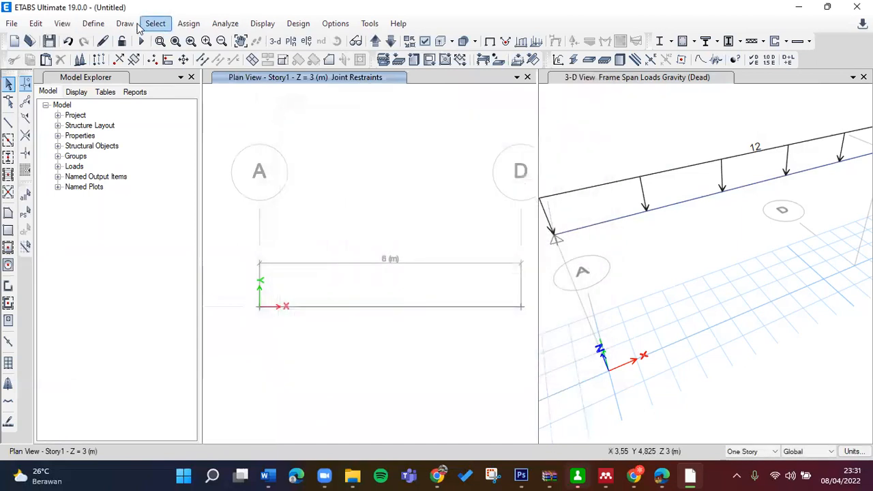
click(93, 23)
mouse_move(97, 68)
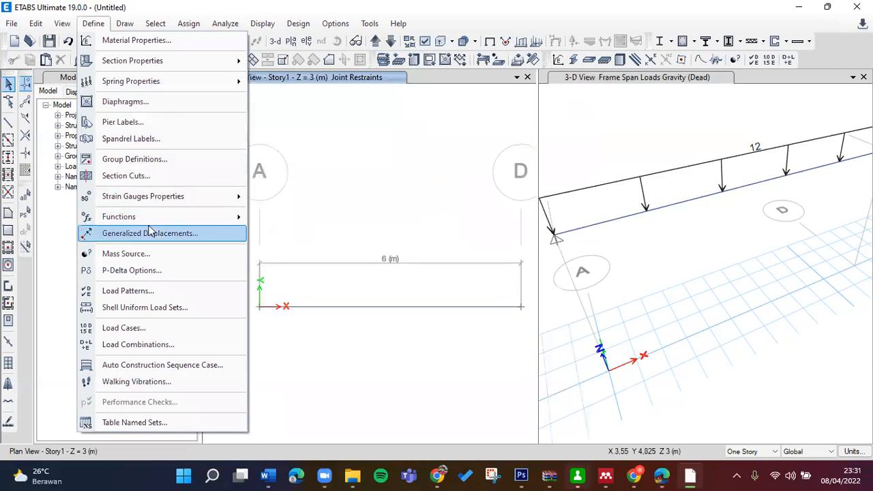
click(136, 291)
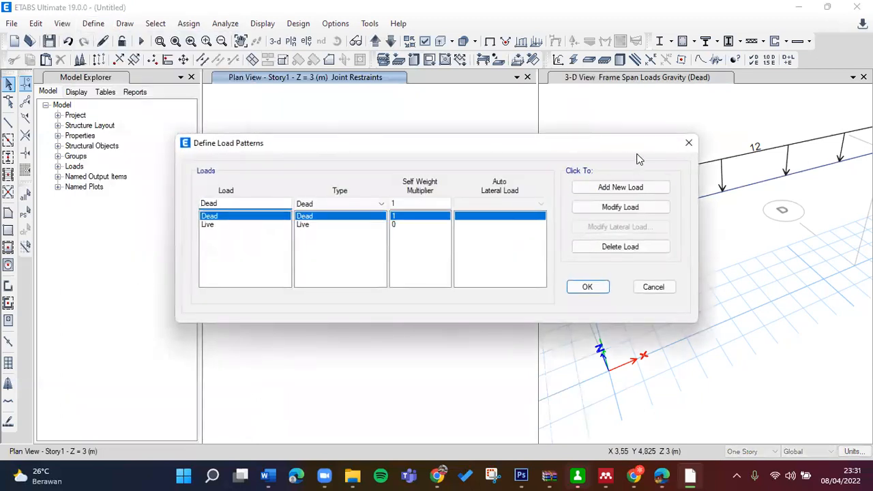
click(688, 143)
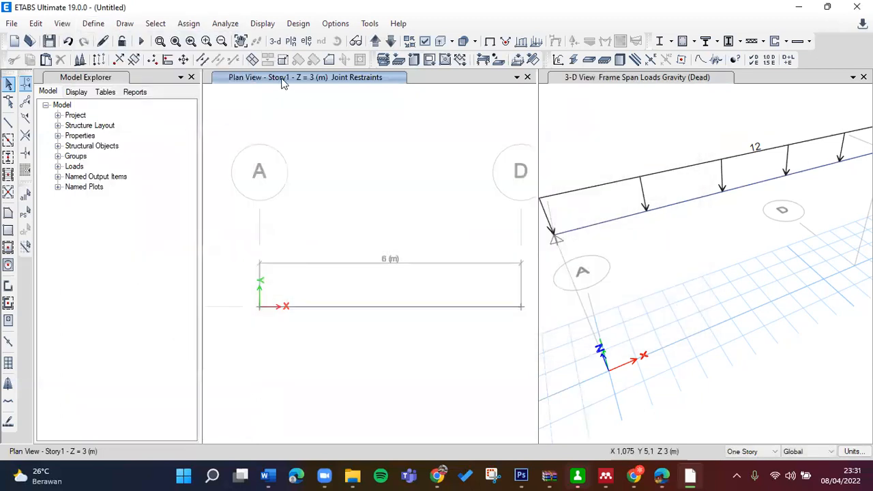
click(94, 23)
click(93, 23)
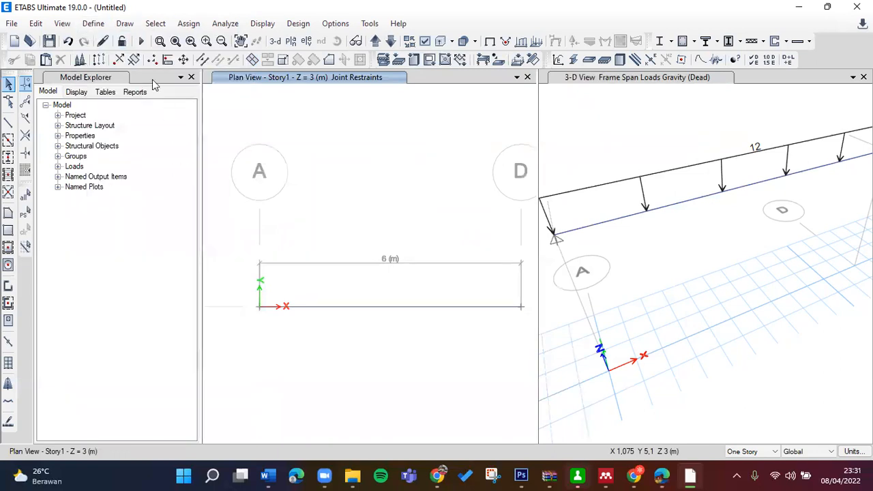
click(125, 23)
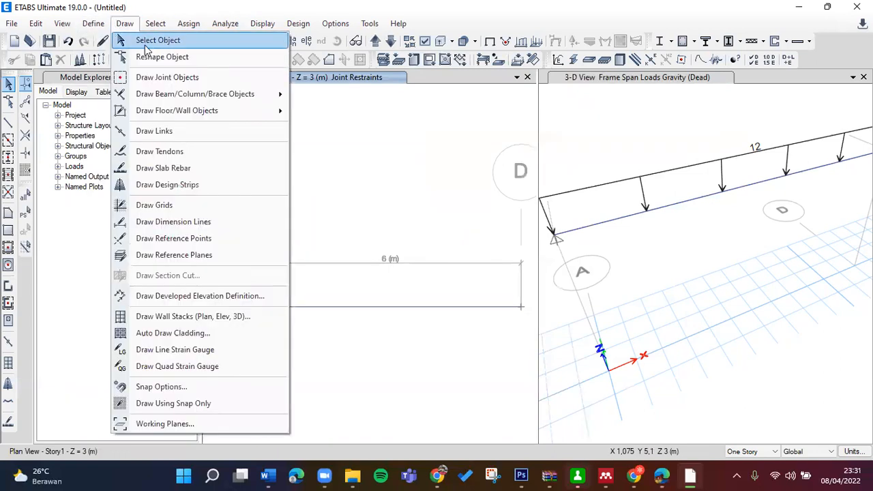
mouse_move(156, 24)
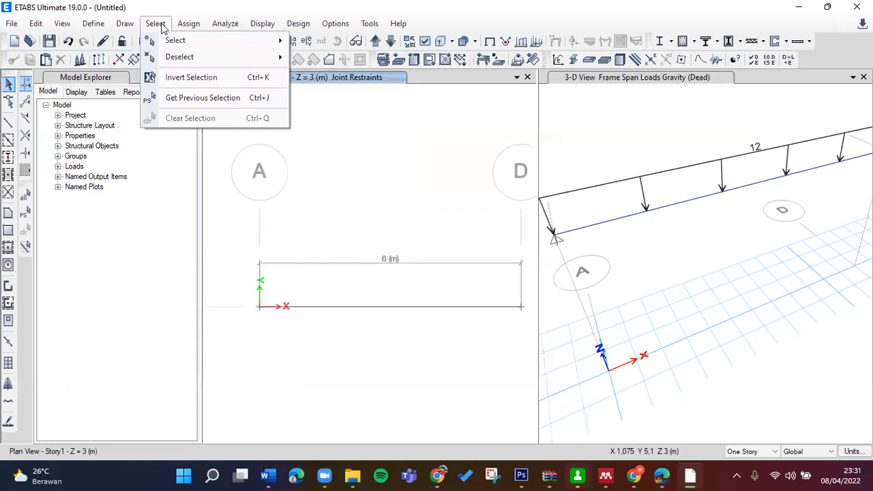
click(9, 124)
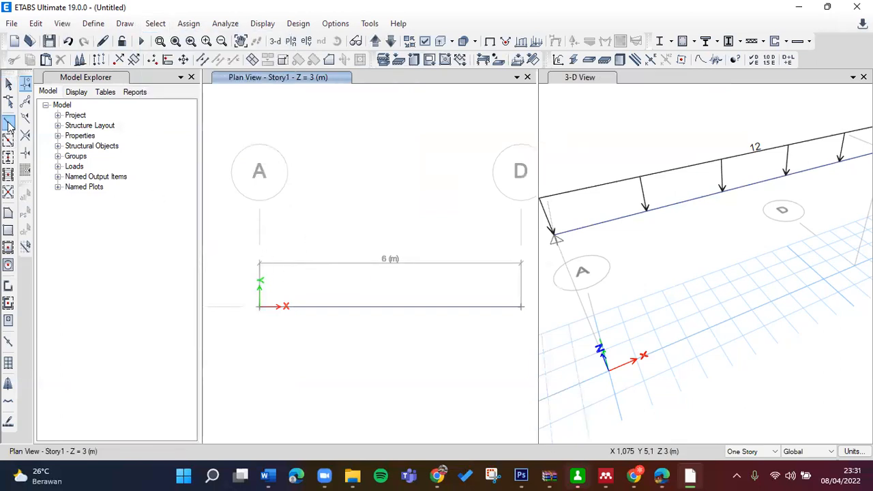
click(295, 206)
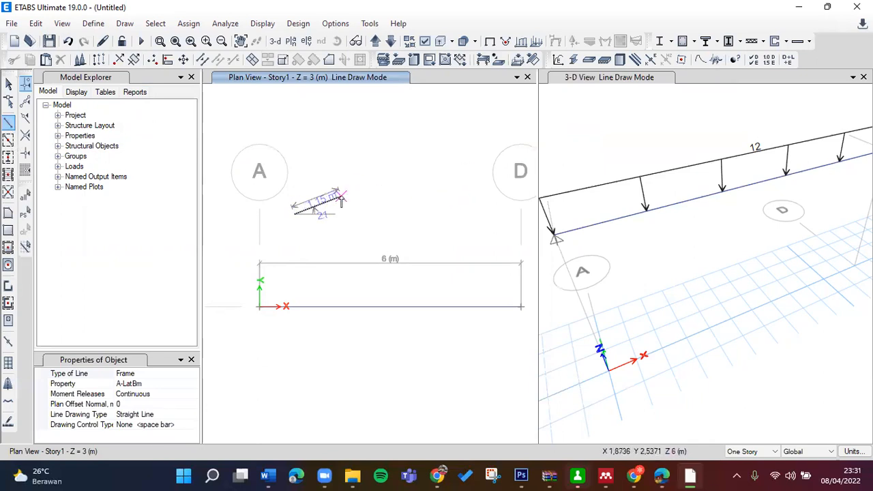
key(Escape)
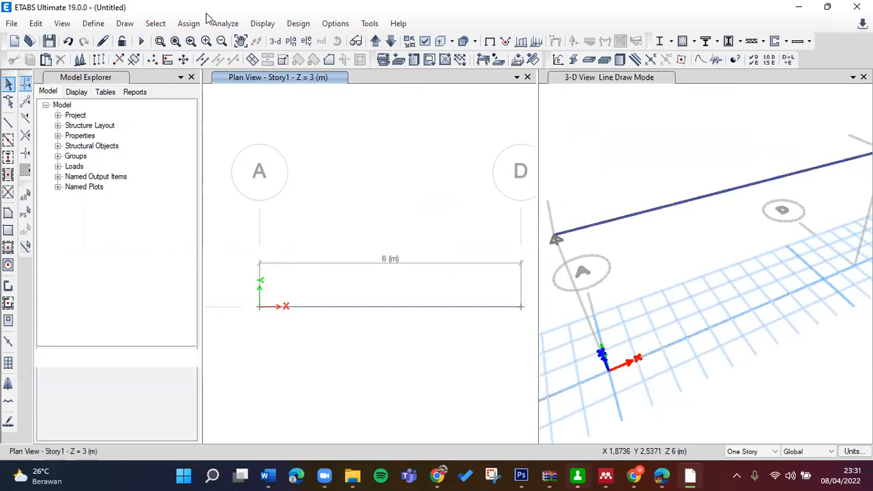
Step: Open the joint restraint assignment, review the fixed, pinned, roller and free presets, and close it without applying any
click(125, 23)
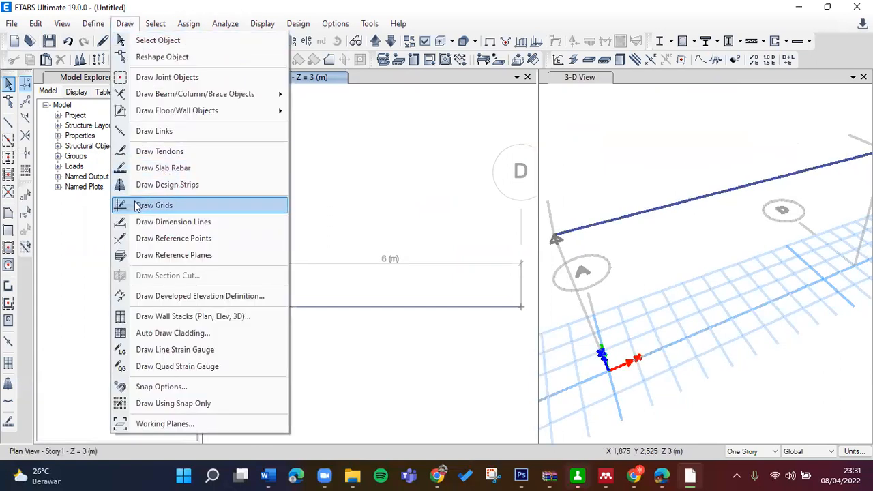
mouse_move(189, 24)
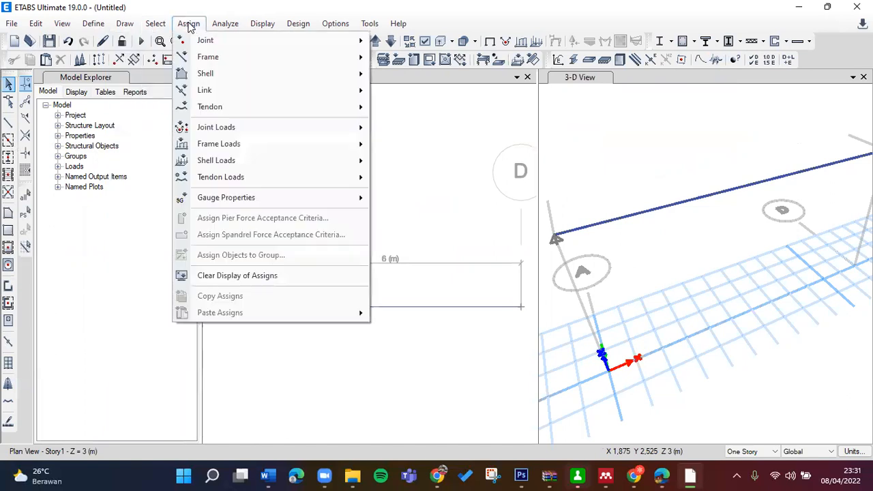
mouse_move(211, 46)
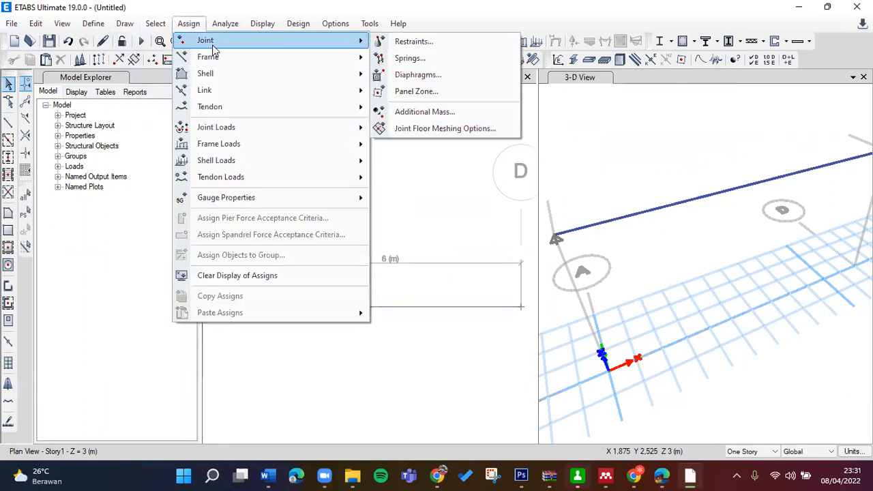
click(398, 41)
click(391, 279)
click(422, 281)
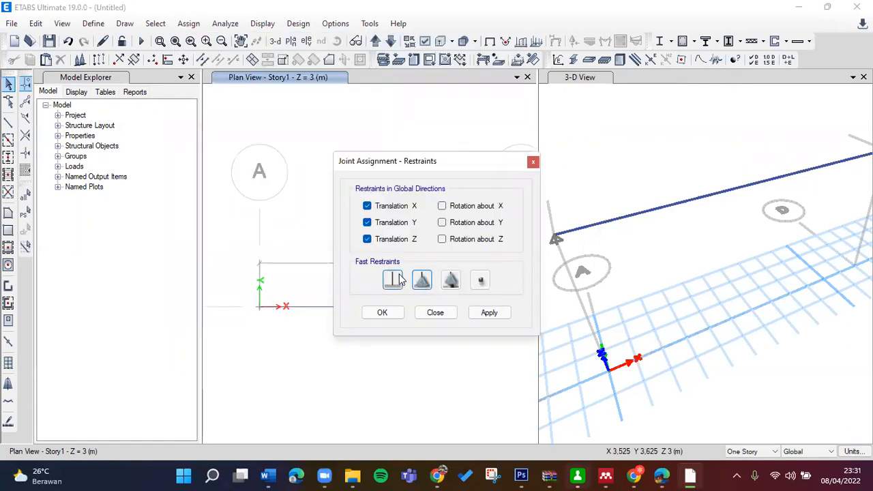
click(392, 280)
click(421, 279)
click(451, 280)
click(480, 280)
click(533, 161)
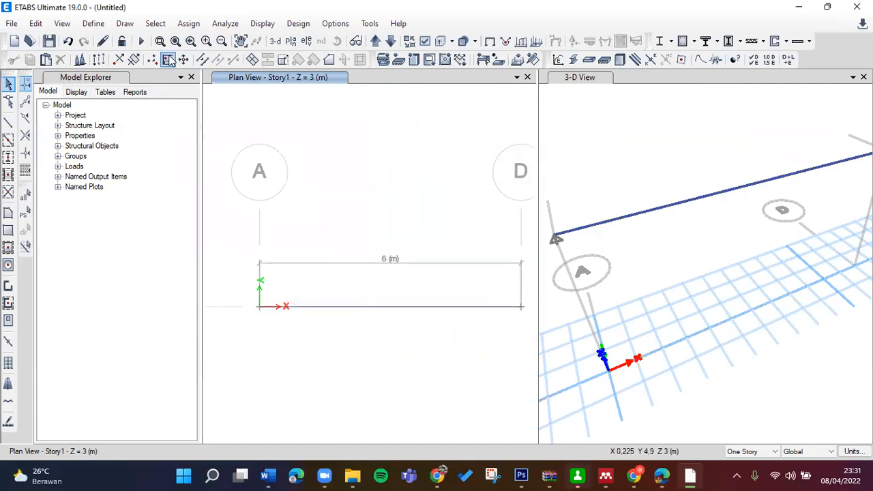
click(167, 26)
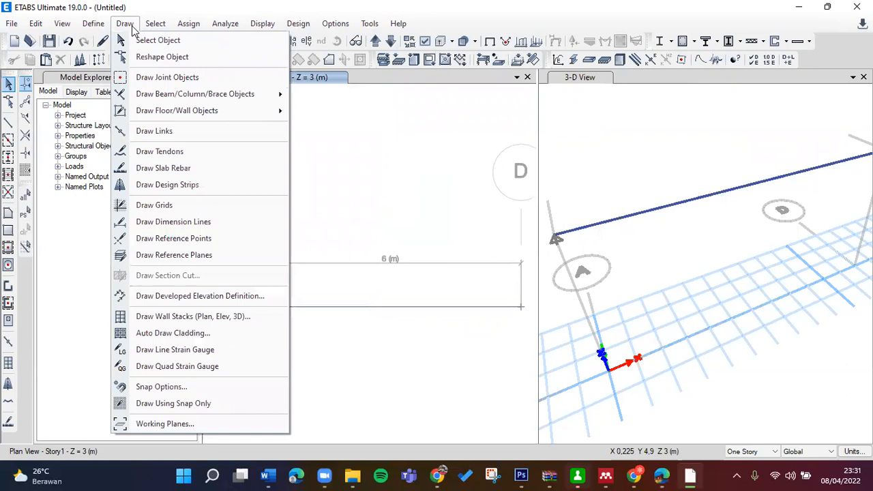
mouse_move(176, 23)
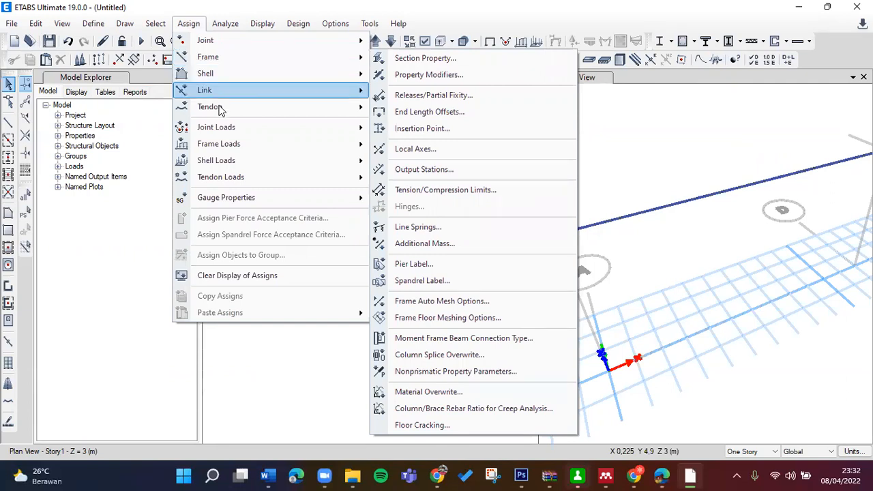
mouse_move(208, 167)
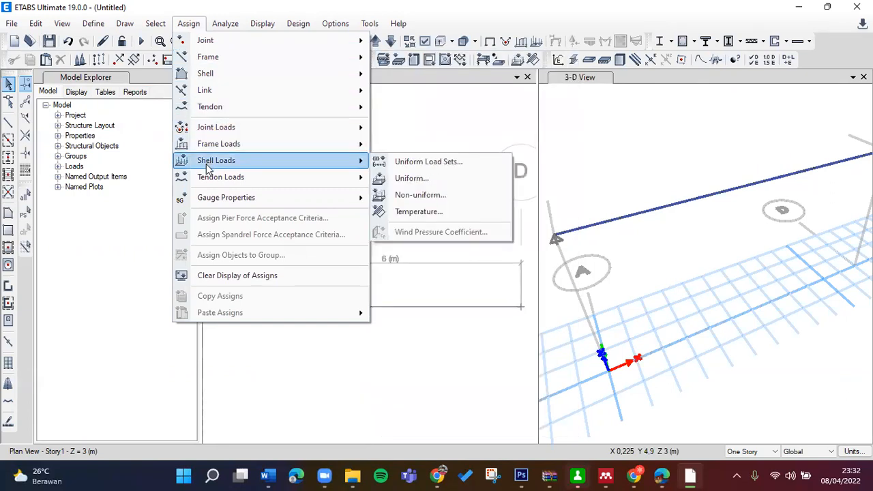
click(218, 24)
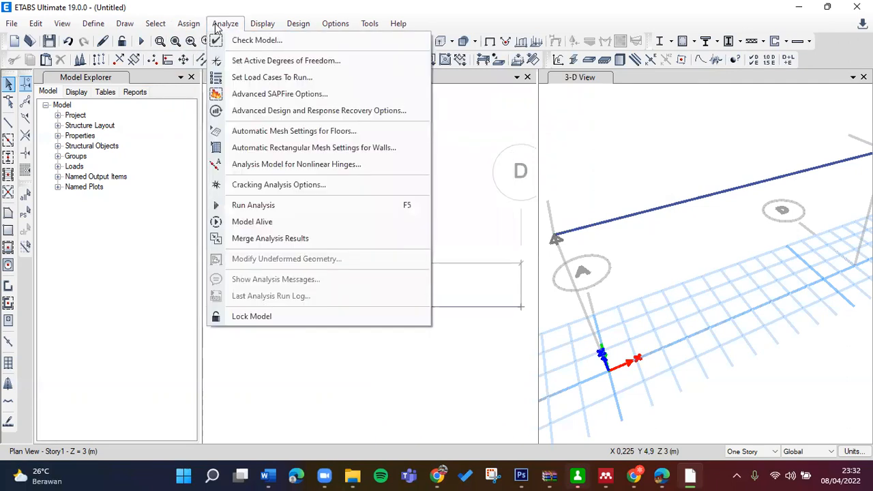
key(Escape)
click(272, 25)
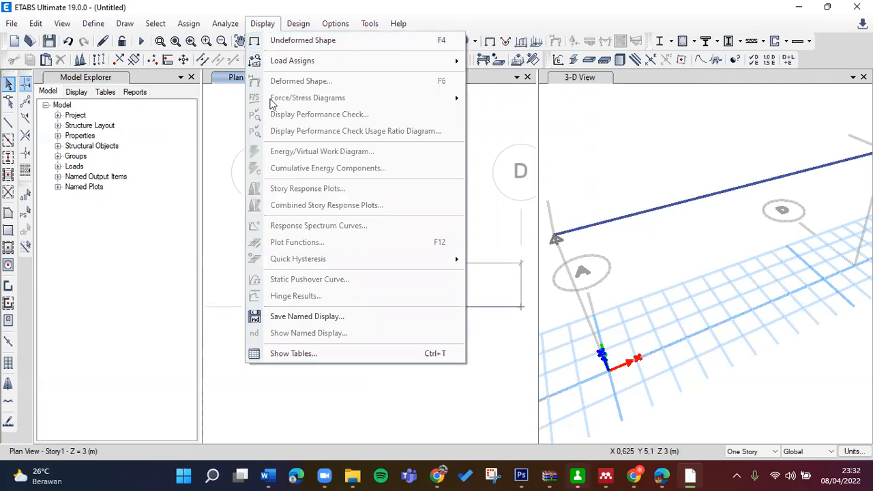
Step: Expand the project, story, property and material branches of the model tree, review the 4000Psi material definition, and close it unchanged
mouse_move(296, 25)
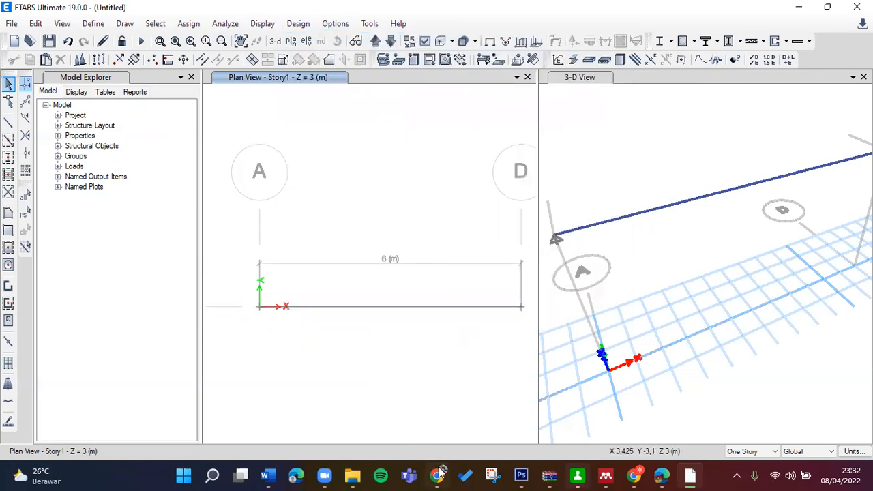
click(58, 115)
click(58, 146)
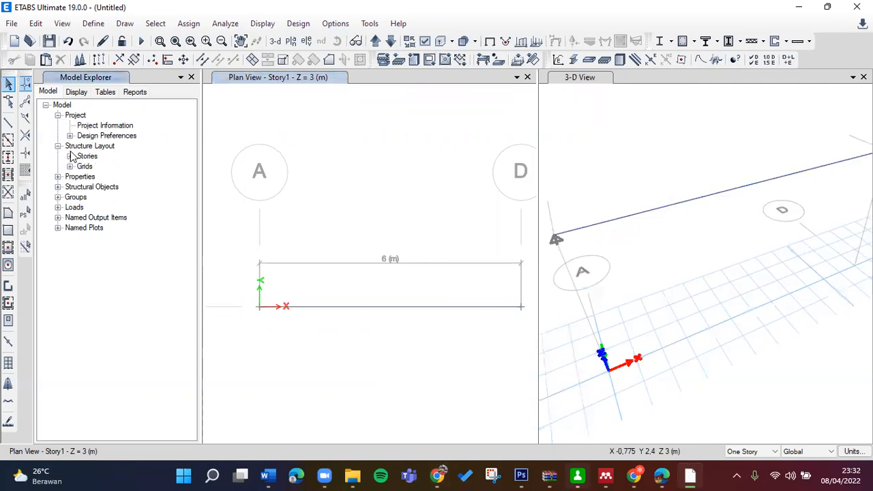
click(70, 156)
click(58, 198)
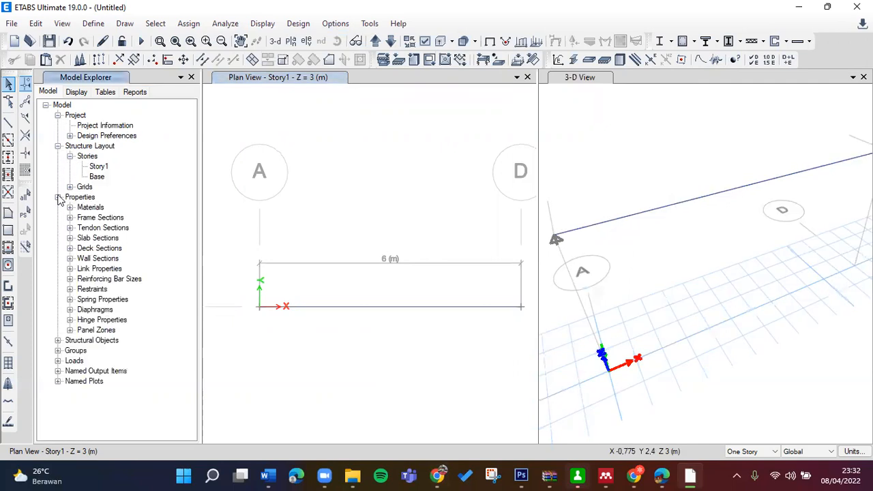
click(69, 208)
double_click(101, 217)
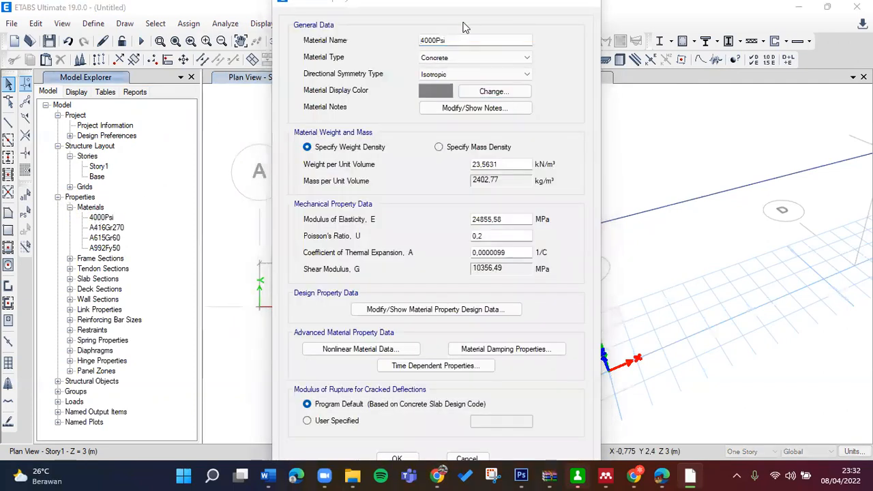
drag(536, 4, 505, 66)
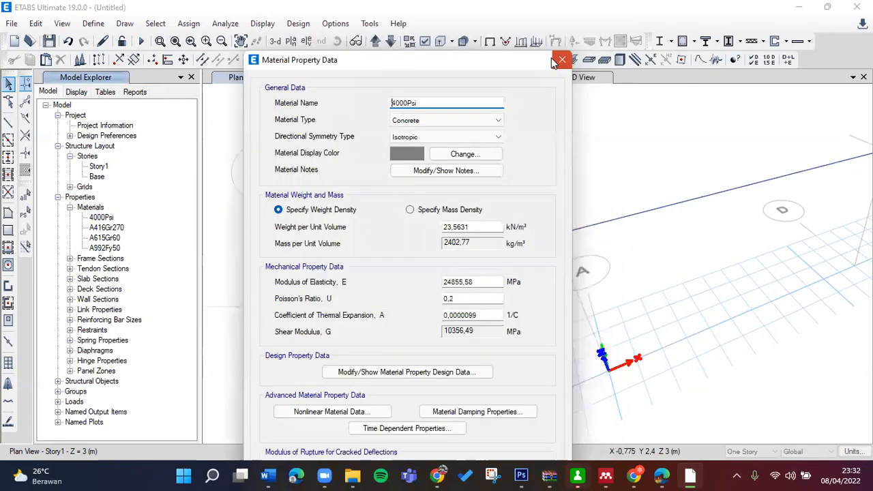
click(556, 59)
Step: Switch to the course page in the browser, view the analysis-run part of the Exercise 1 video full screen, and leave full screen
click(440, 476)
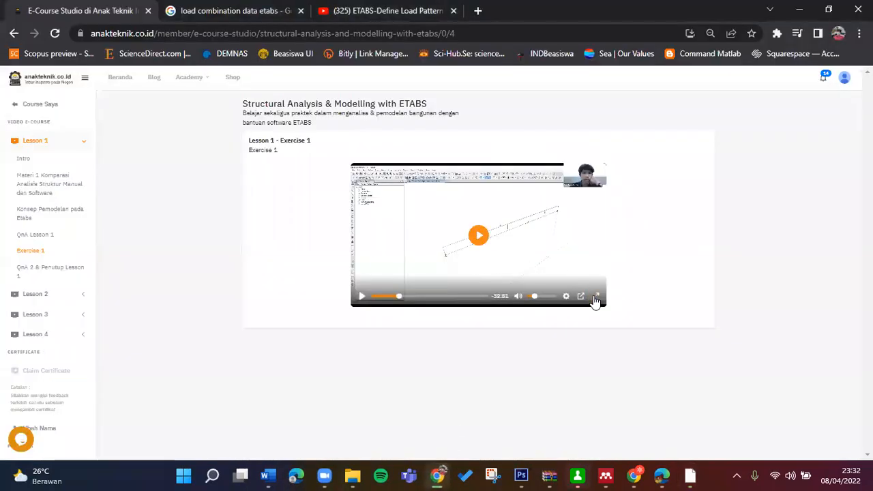
click(596, 300)
click(437, 253)
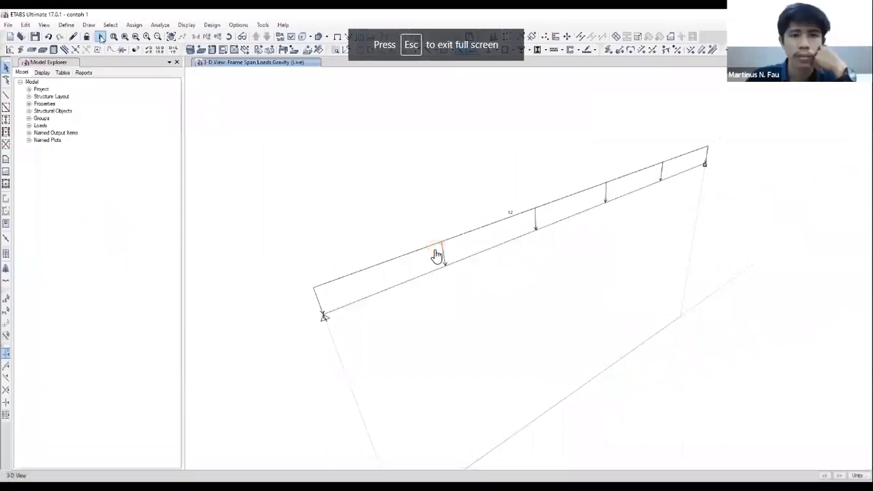
click(436, 251)
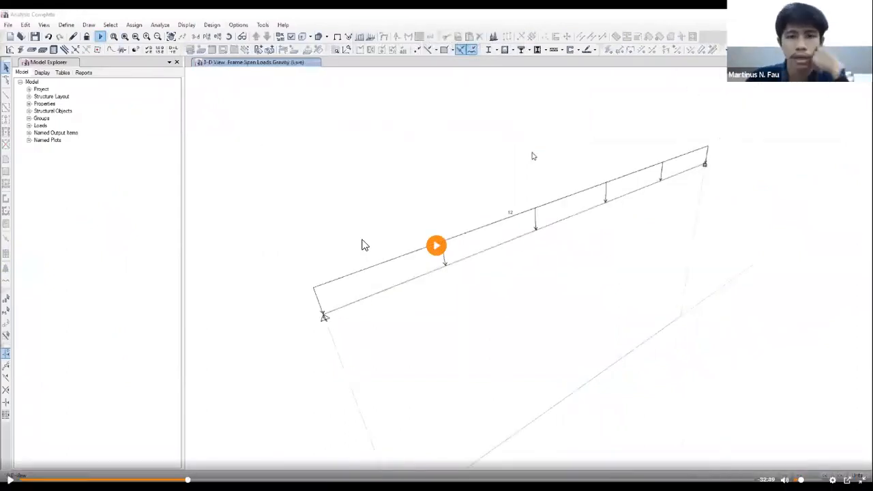
click(862, 480)
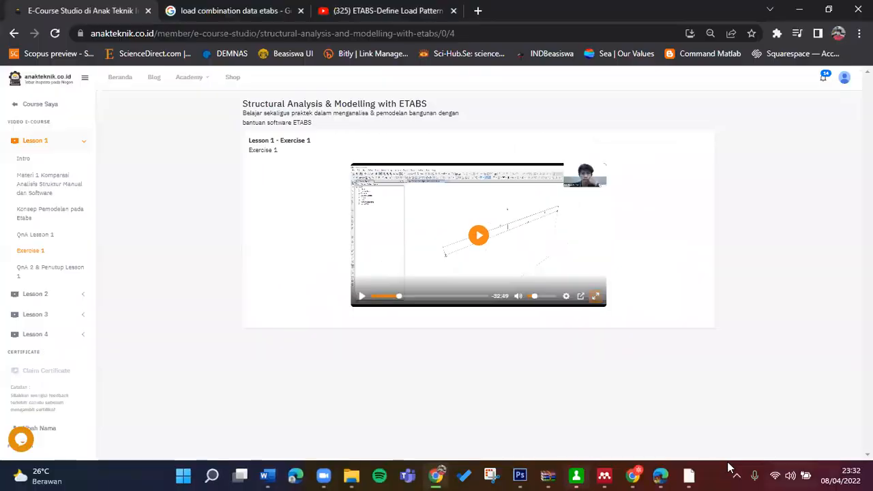
Step: Switch back to ETABS, start the analysis run, and save the model in Documents as Latihan Beam dasar
click(689, 475)
click(141, 41)
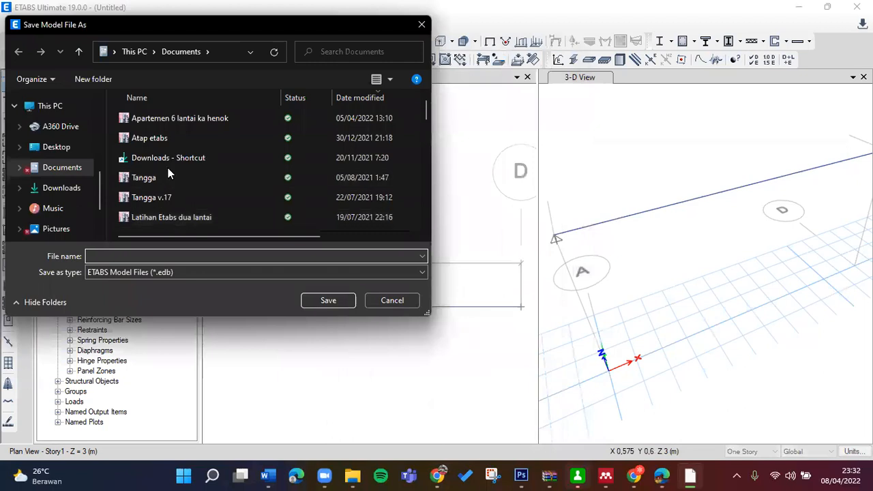
text(Latihan)
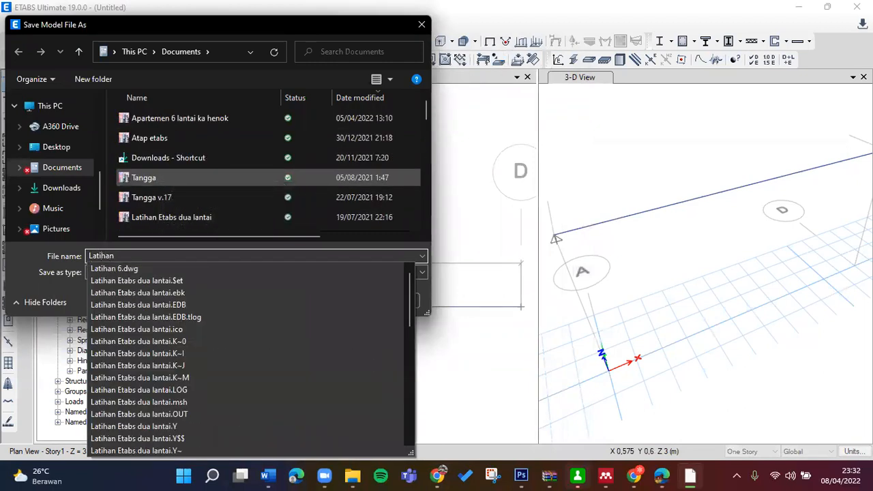
text( Beam dasar)
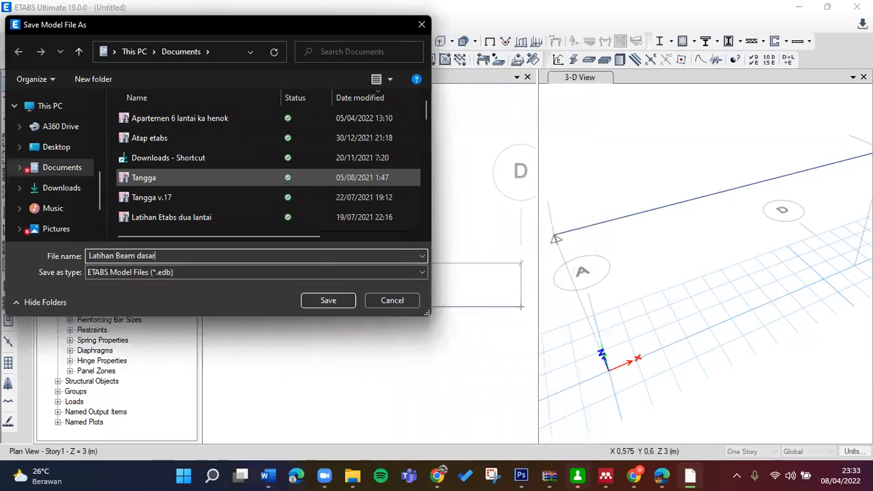
key(Return)
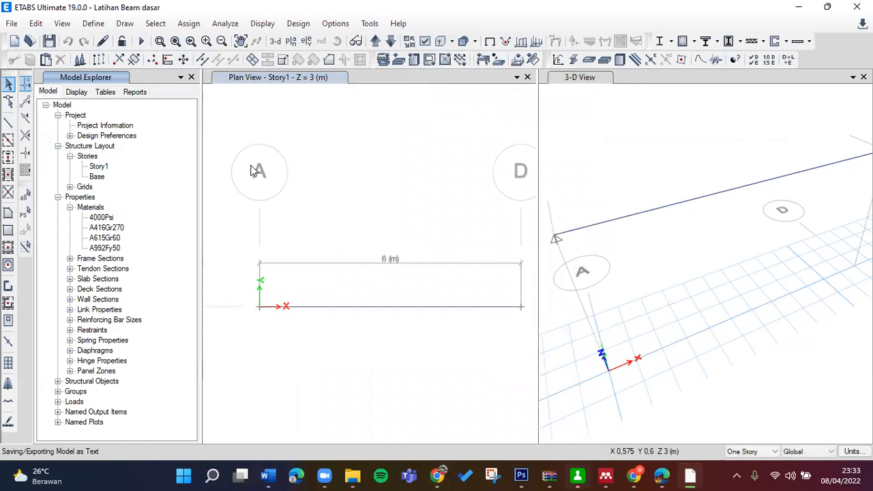
Step: Let the analysis finish, close its messages, and examine the beam's deformed shape under the Dead case in the 3-D view
click(155, 25)
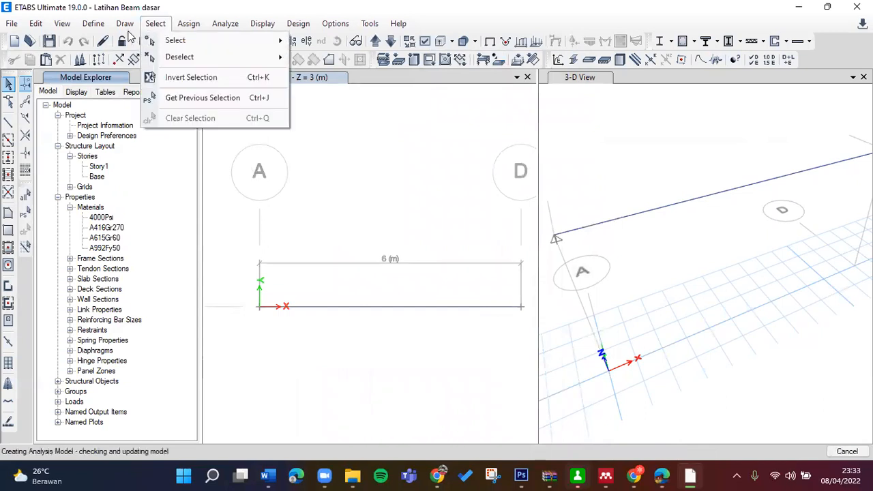
click(138, 41)
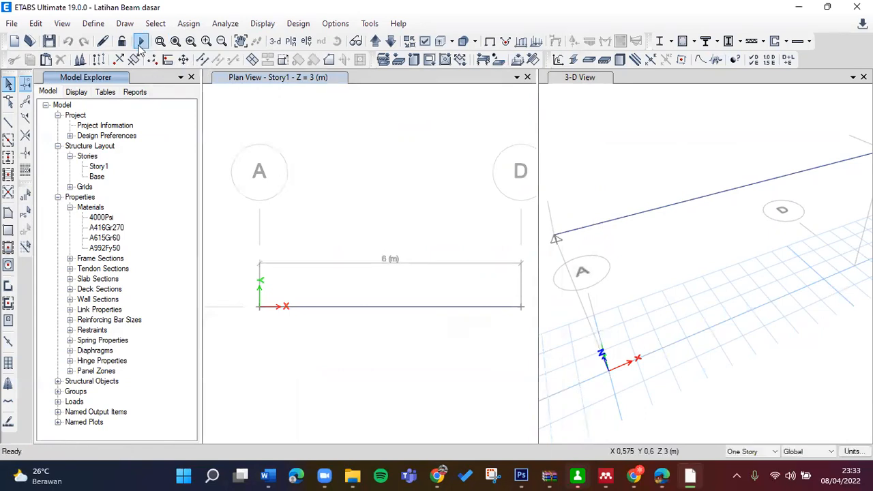
click(749, 228)
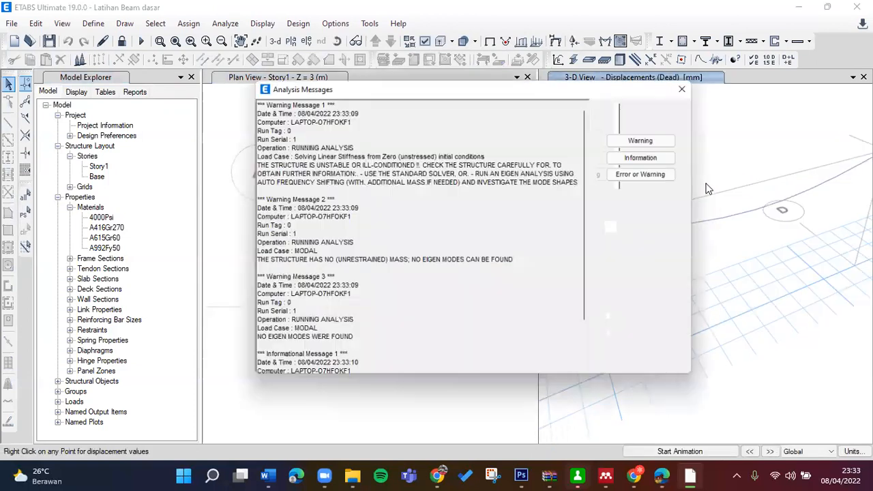
click(695, 84)
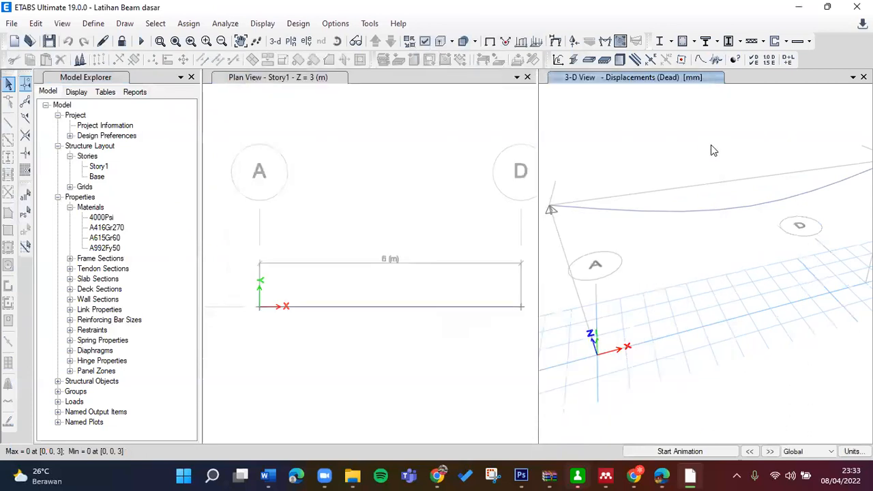
shift+middle_drag(743, 128, 709, 109)
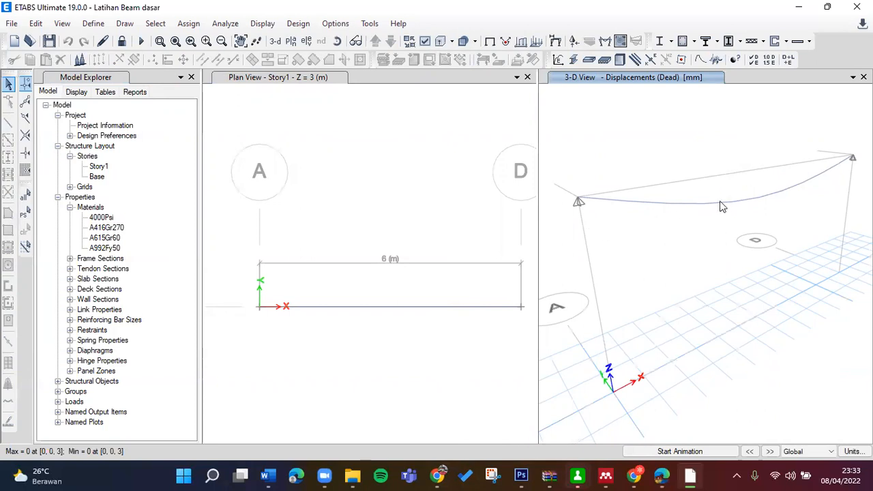
Step: Switch to the browser, skip through the full-screen Exercise 1 video to the force and stress diagram commands, and leave full screen
click(437, 475)
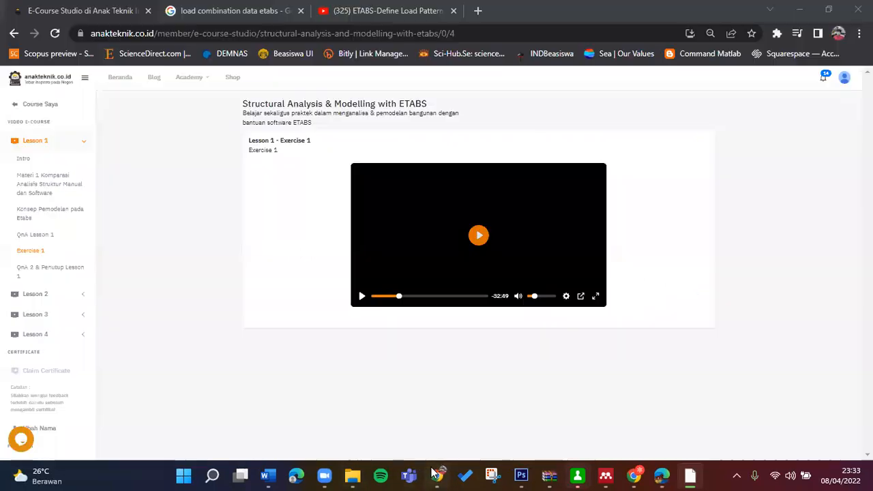
click(591, 304)
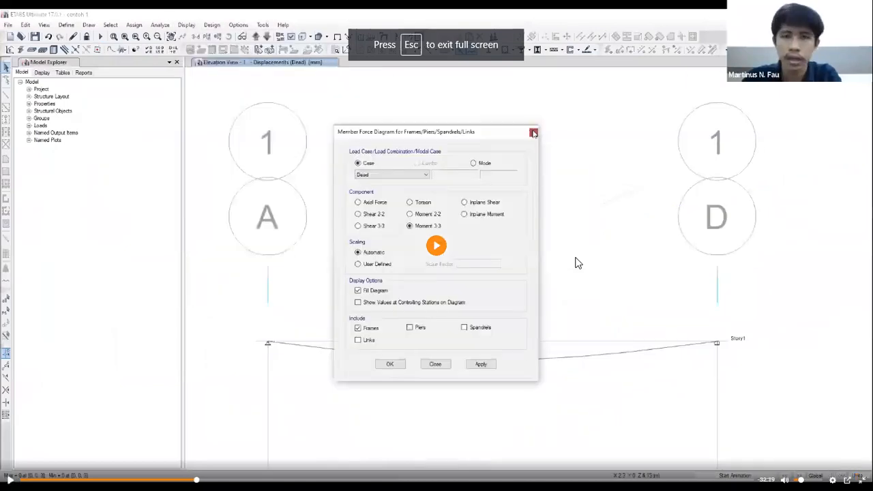
key(Right)
key(Right)
key(Right)
key(Left)
key(Left)
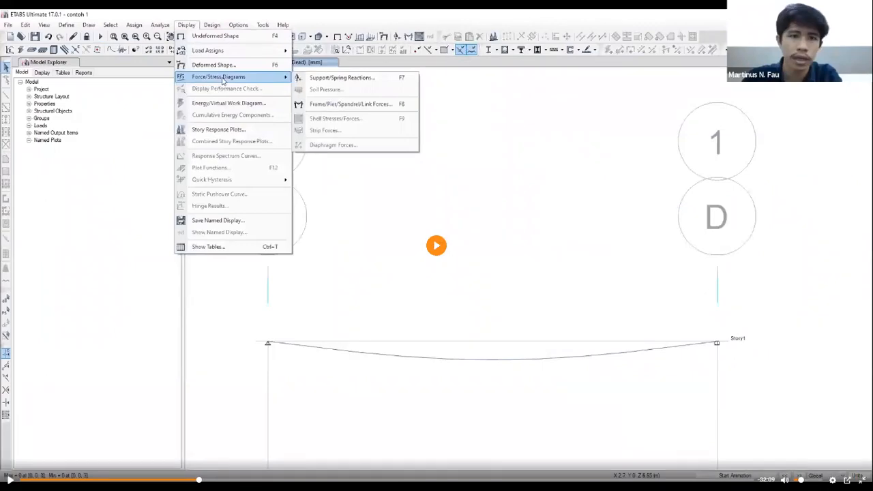
click(862, 480)
Step: Switch back to ETABS and display the Fz support reactions as arrows for the Dead load case in the 3-D view
click(691, 475)
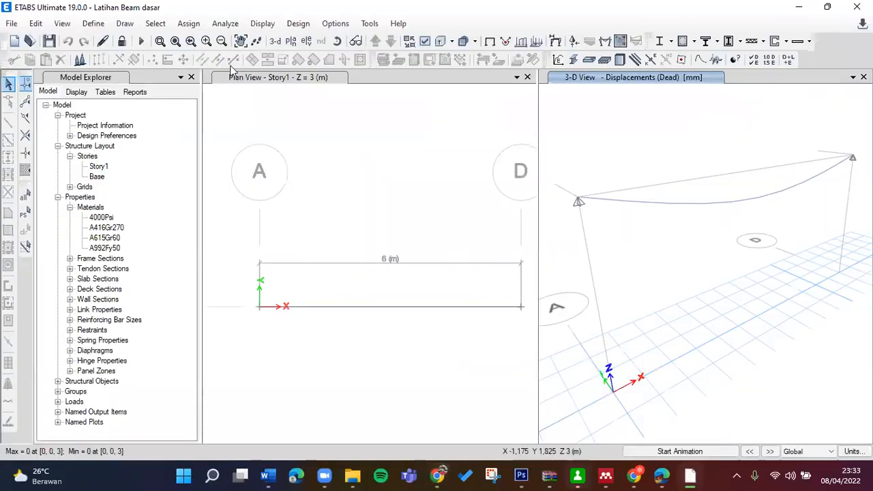
click(262, 24)
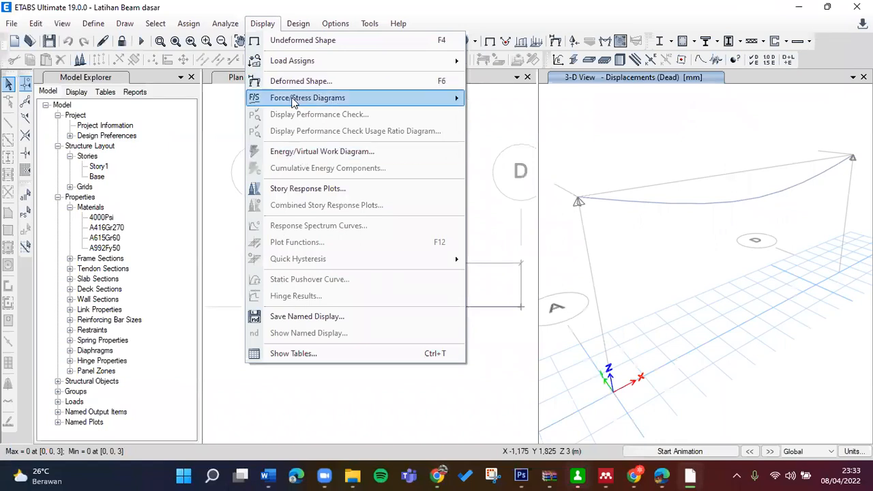
mouse_move(293, 100)
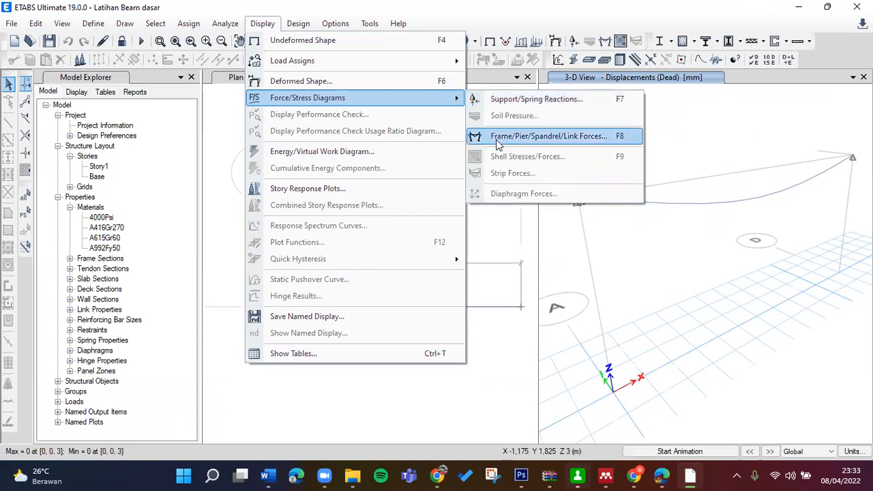
click(506, 99)
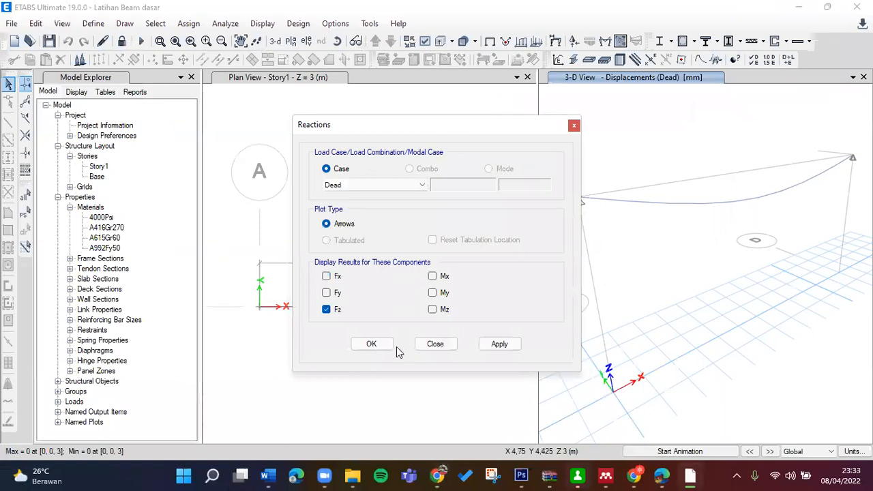
click(368, 343)
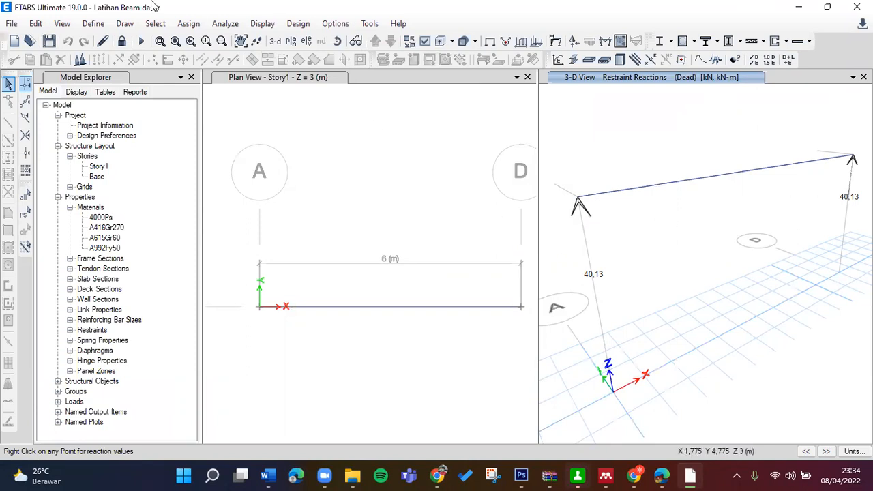
Step: Display the frame Moment 3-3 diagram for the Dead load case with automatic scaling and filled diagrams
click(189, 24)
mouse_move(234, 24)
mouse_move(263, 23)
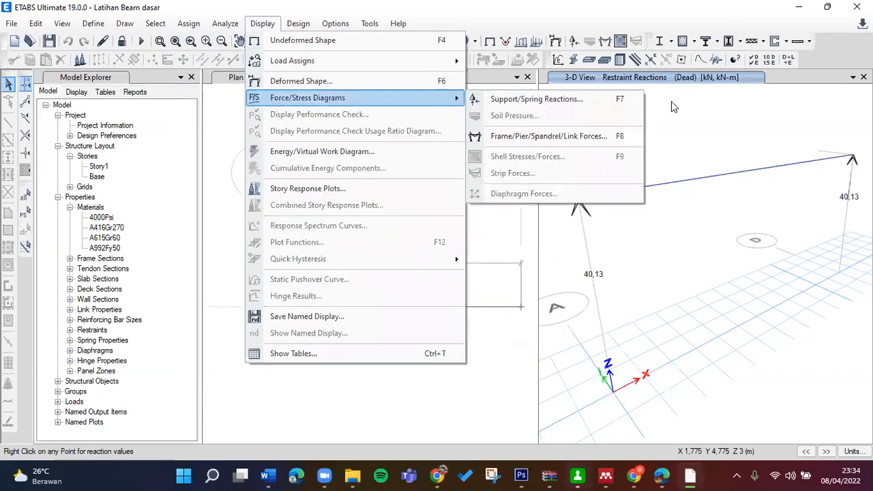
click(588, 136)
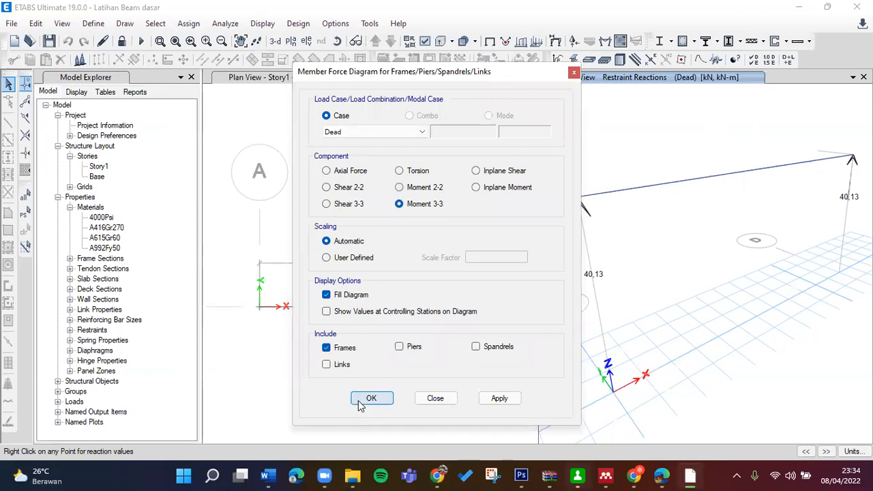
click(496, 399)
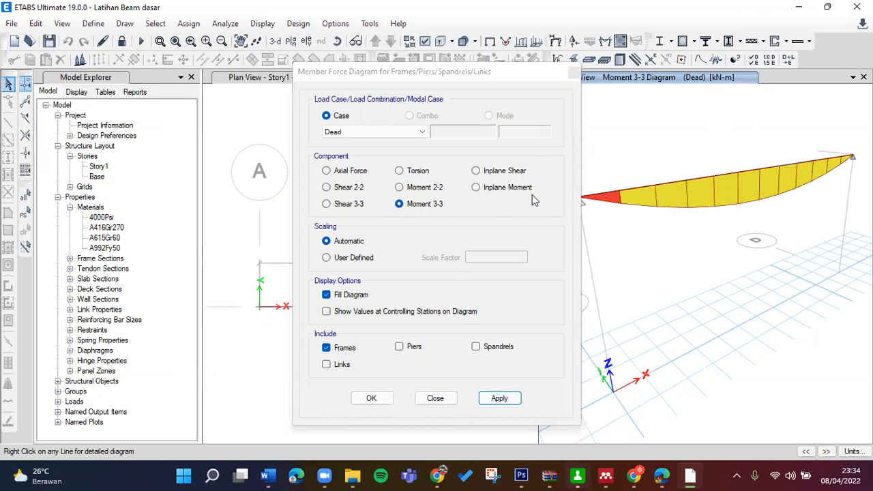
Step: Display the beam's Shear 3-3 diagram and its Axial Force diagram in turn for the Dead case
click(326, 203)
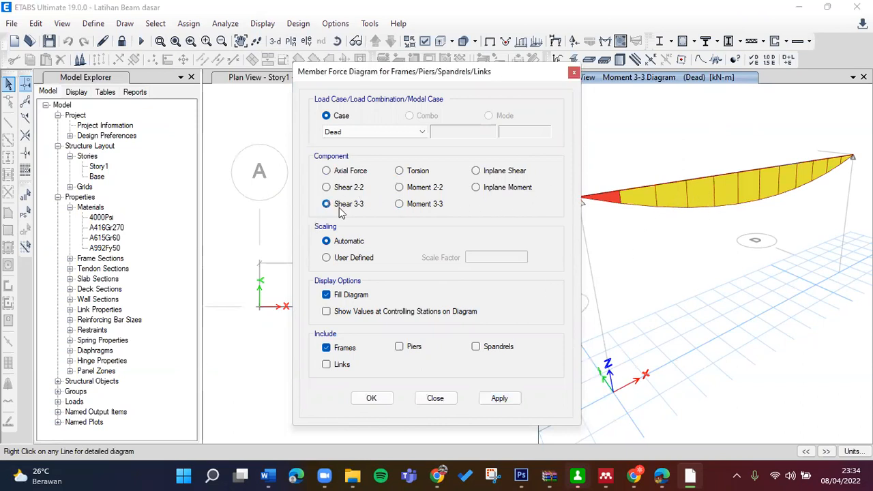
click(500, 398)
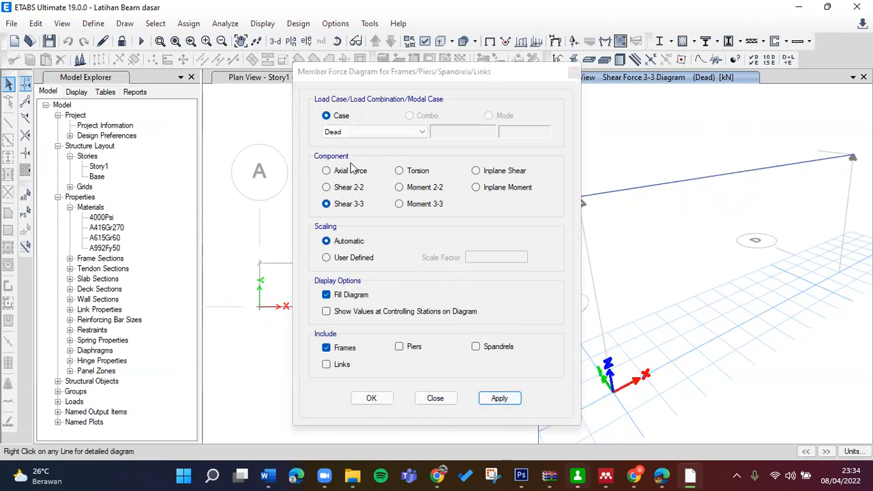
click(326, 175)
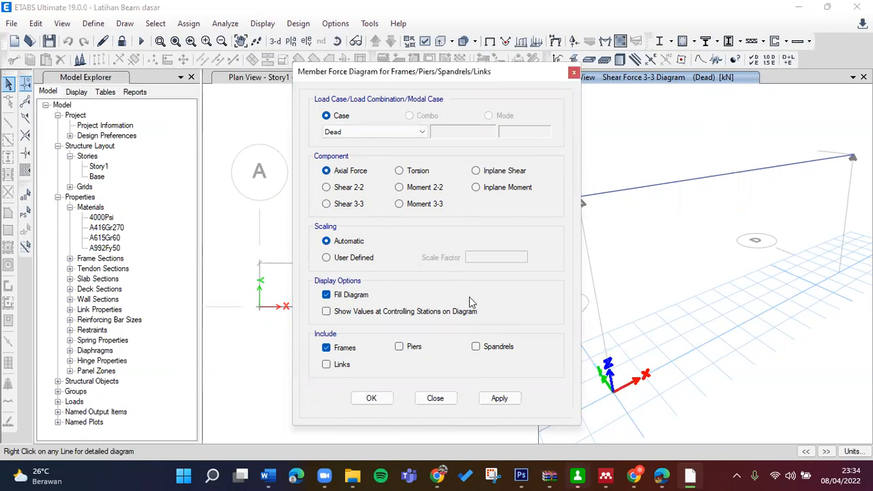
click(514, 402)
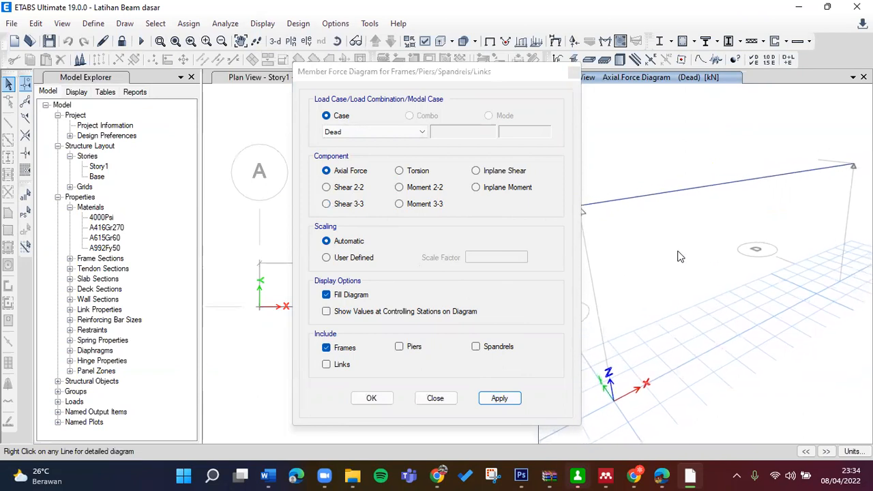
Step: Display the beam's Shear 2-2 diagram for the Dead case with values shown at the controlling stations
click(327, 188)
click(515, 398)
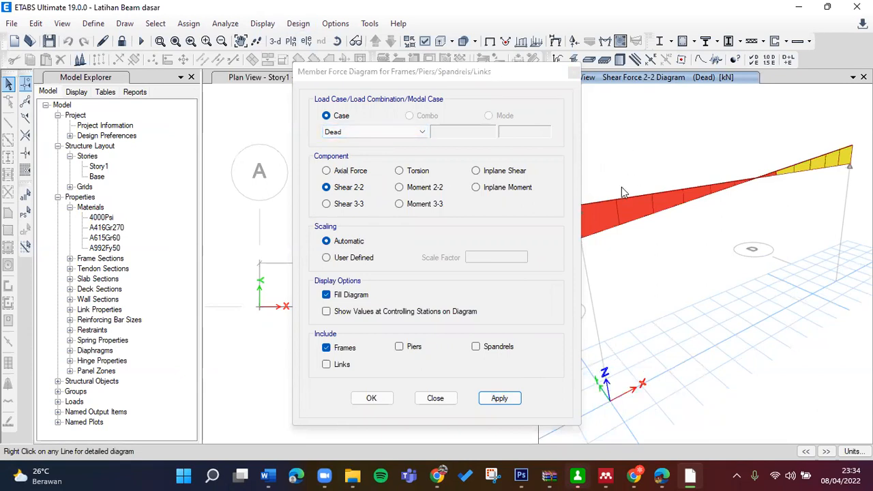
click(382, 311)
click(499, 398)
middle_drag(796, 196, 759, 202)
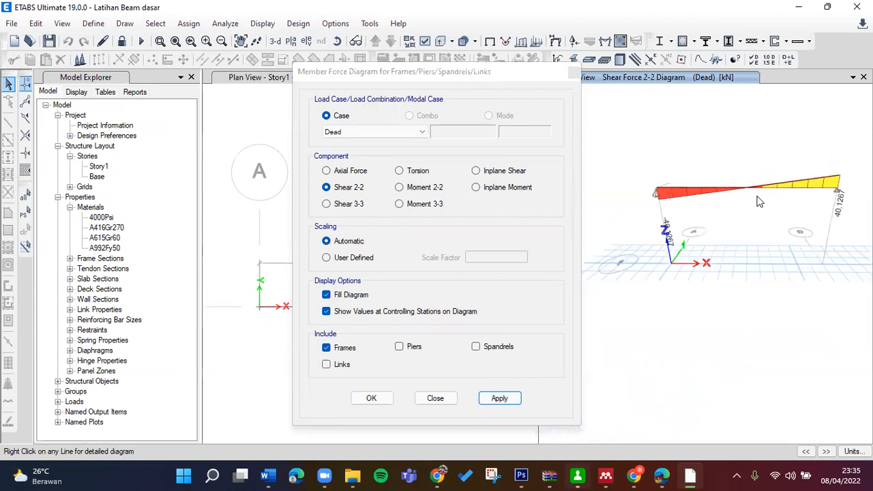
Step: Examine the Shear 2-2 diagram and its values at both beam ends in the 3-D view, and accept the diagram settings
scroll(759, 201, down, 2)
middle_drag(754, 195, 815, 175)
scroll(793, 186, up, 2)
scroll(774, 183, up, 2)
middle_drag(747, 167, 818, 151)
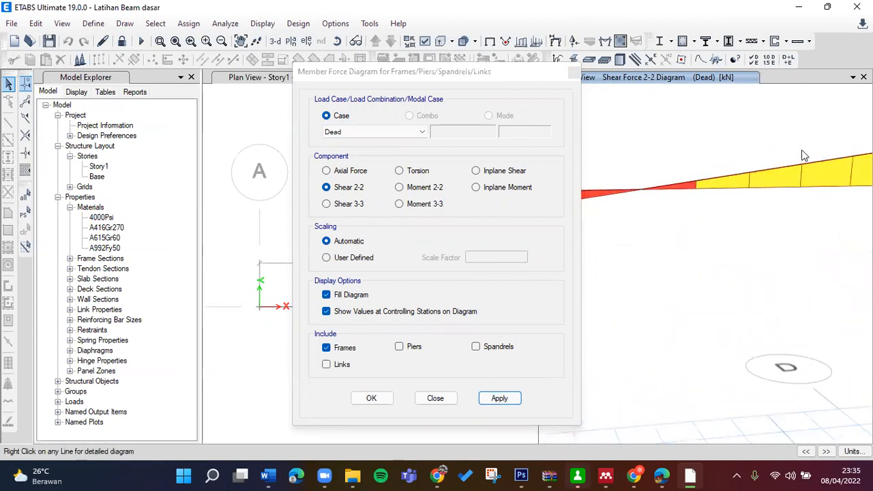
scroll(803, 152, down, 4)
scroll(816, 157, up, 2)
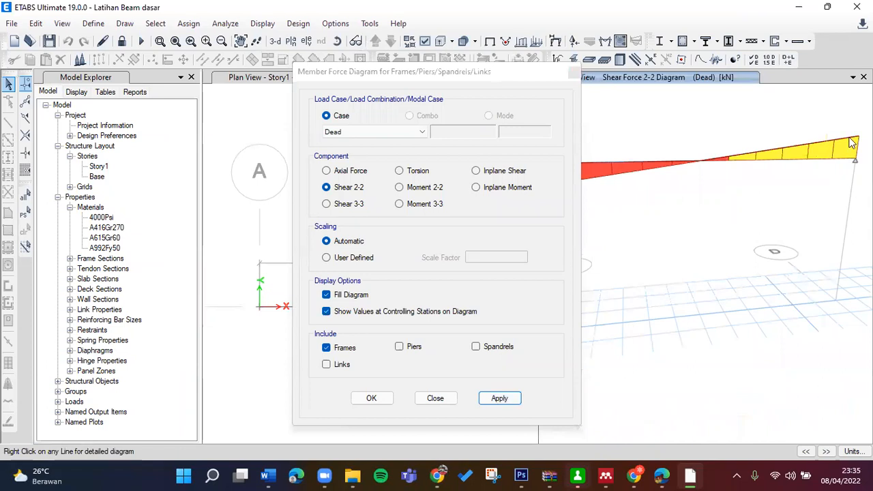
scroll(589, 149, down, 2)
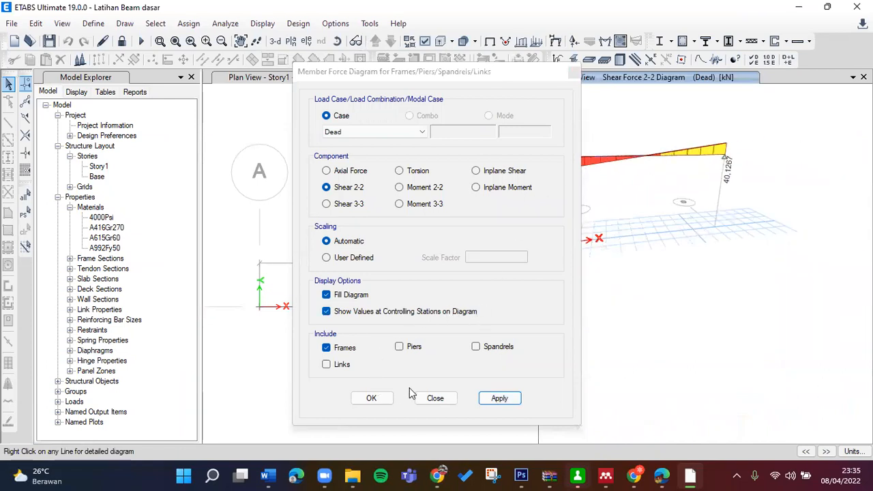
click(384, 399)
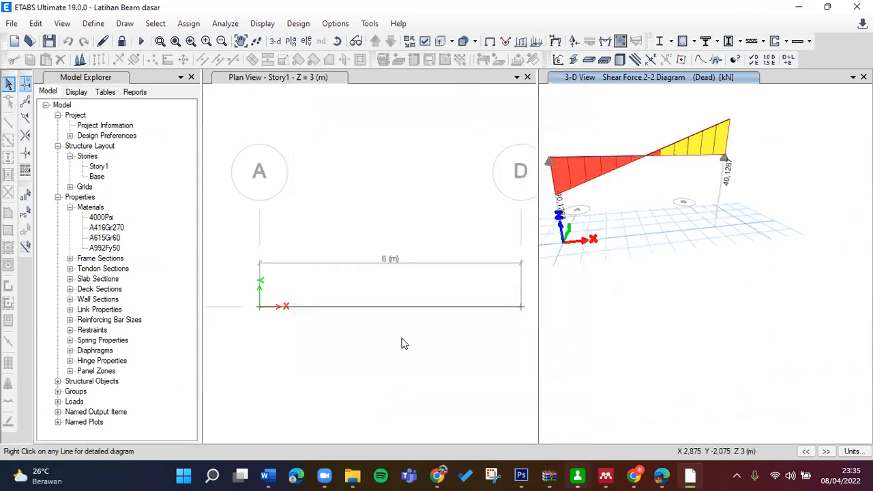
Step: Display the beam's Moment 3-3 diagram for the Dead case, filled and with values shown at the controlling stations
click(263, 23)
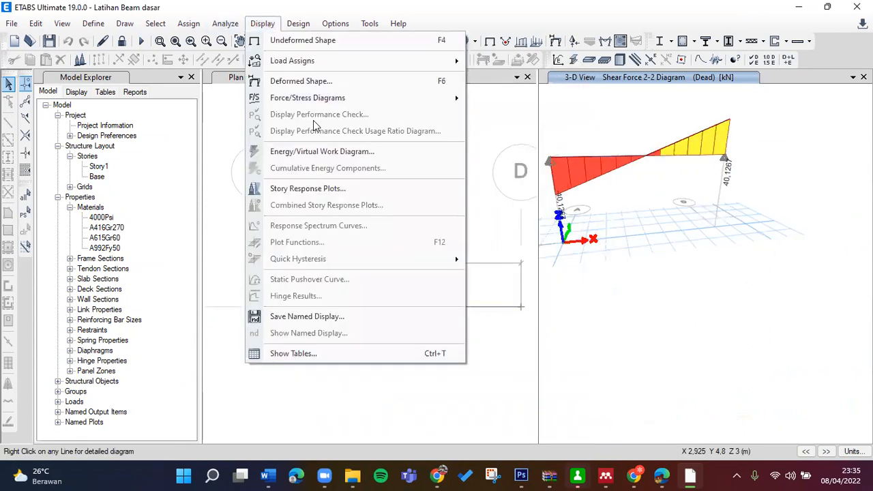
mouse_move(314, 97)
click(546, 135)
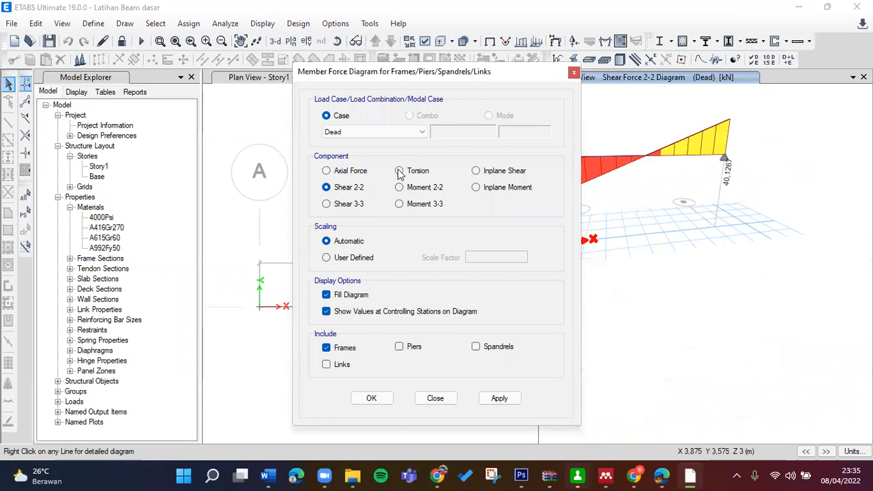
click(420, 204)
click(513, 397)
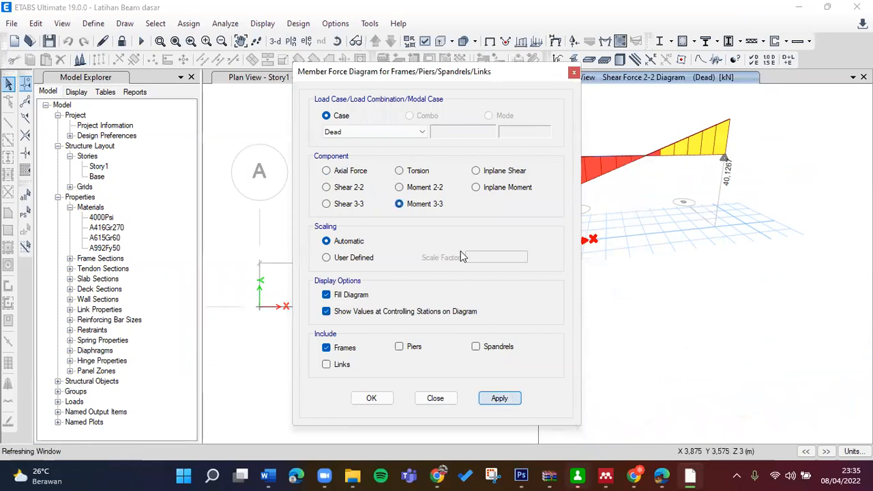
click(570, 73)
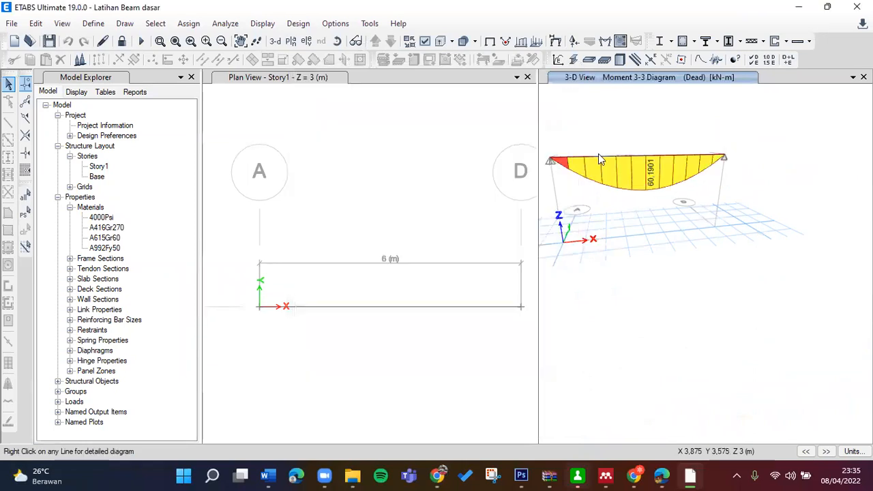
Step: Inspect the Moment 3-3 diagram's shape and midspan value from different angles in the 3-D view
scroll(607, 157, up, 2)
scroll(680, 186, down, 2)
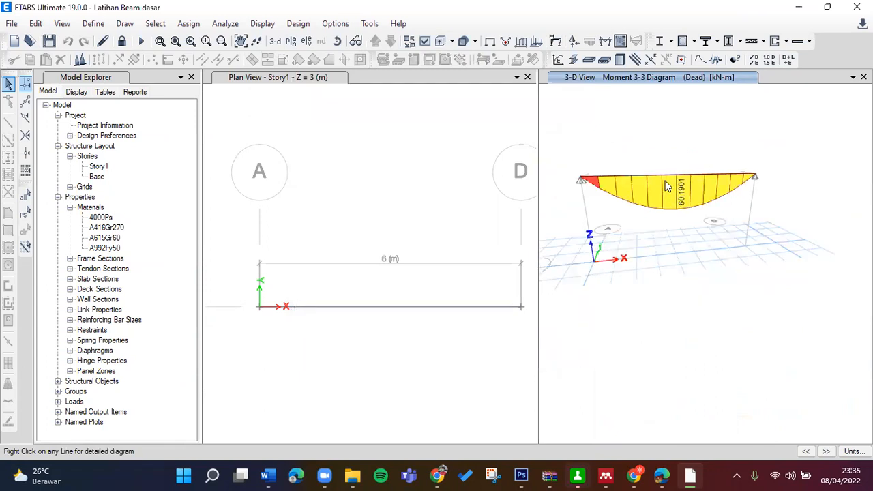
shift+middle_drag(657, 163, 711, 168)
scroll(614, 184, up, 3)
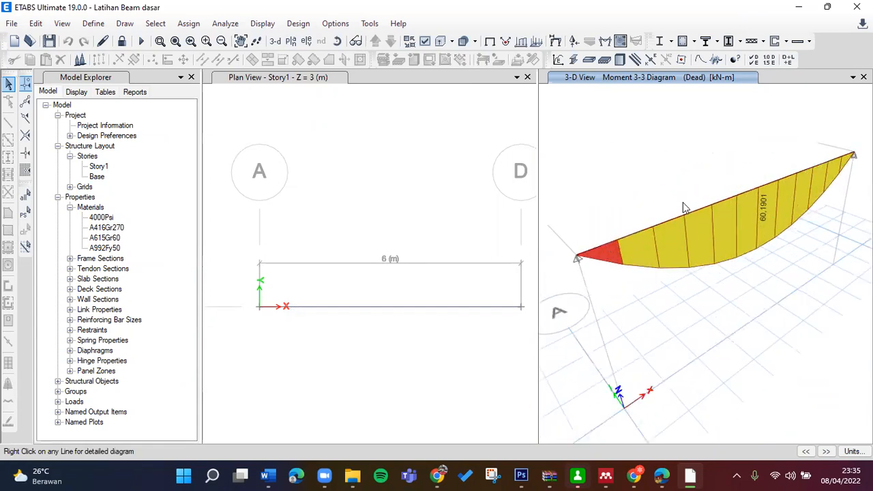
scroll(685, 169, up, 5)
scroll(684, 167, down, 5)
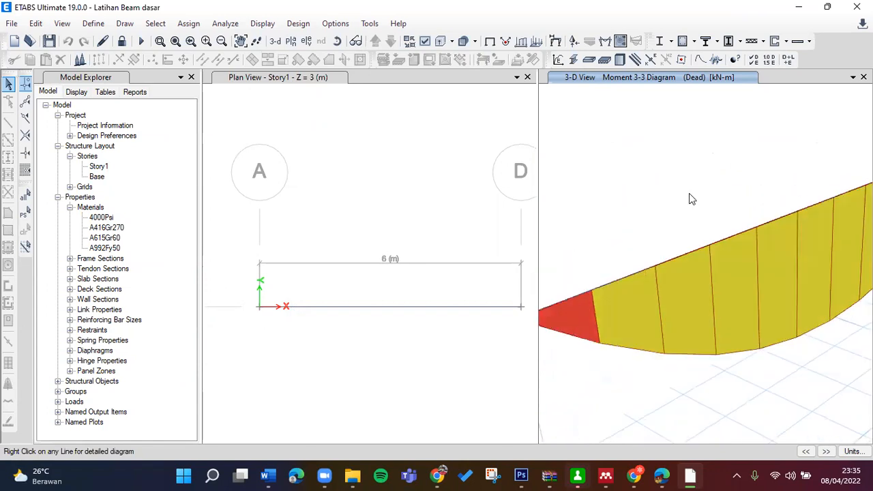